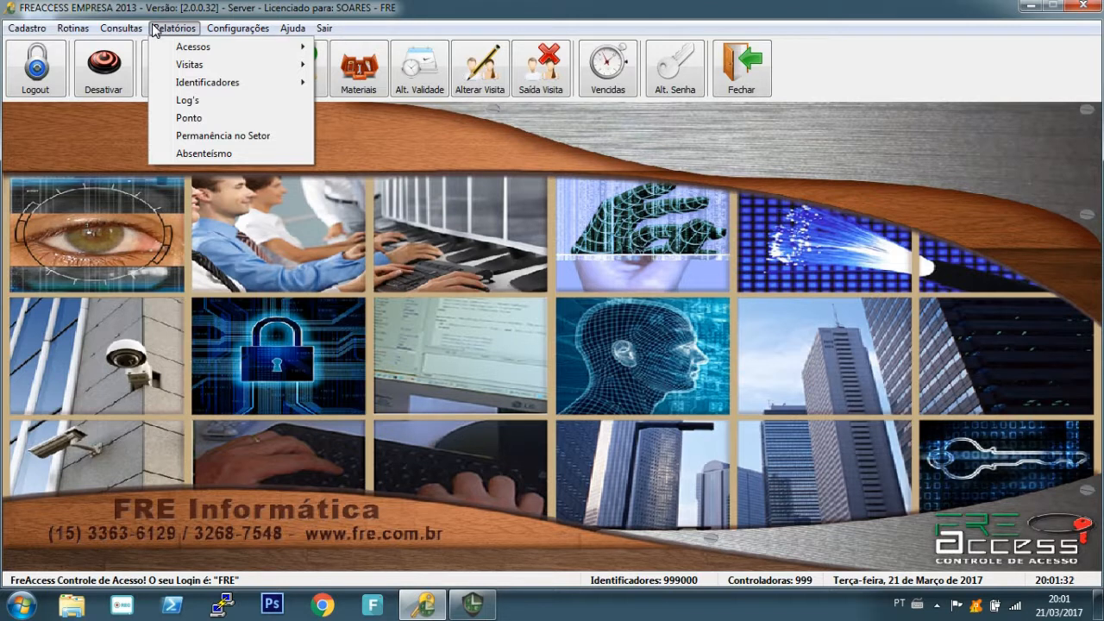
Query the visits in progress with Normal status in the visit status consultation.
mouse_move(62, 32)
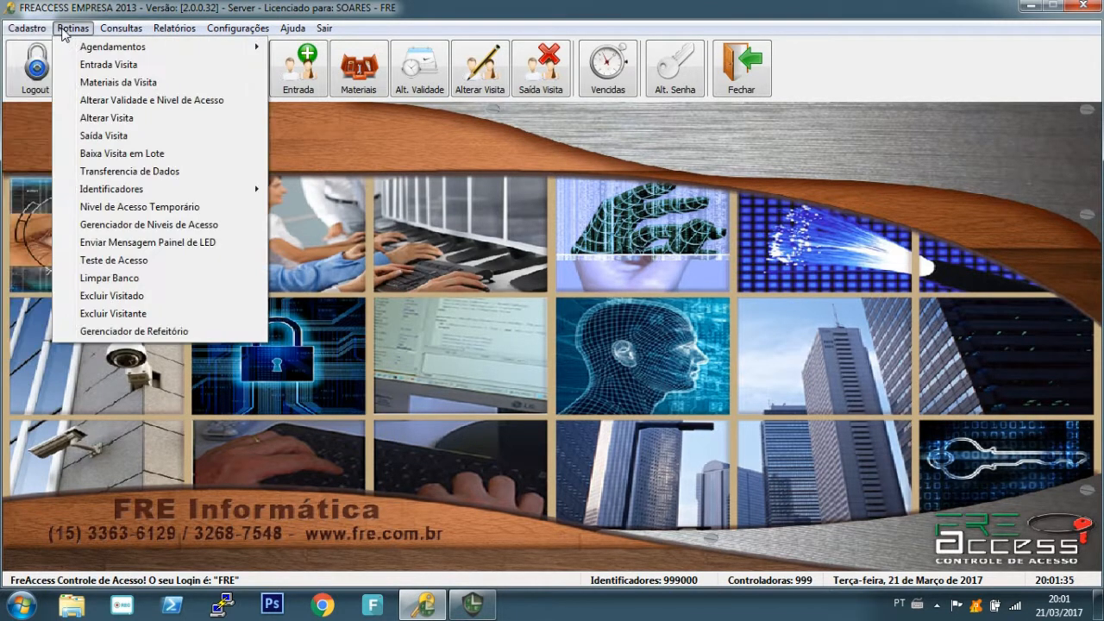
mouse_move(115, 31)
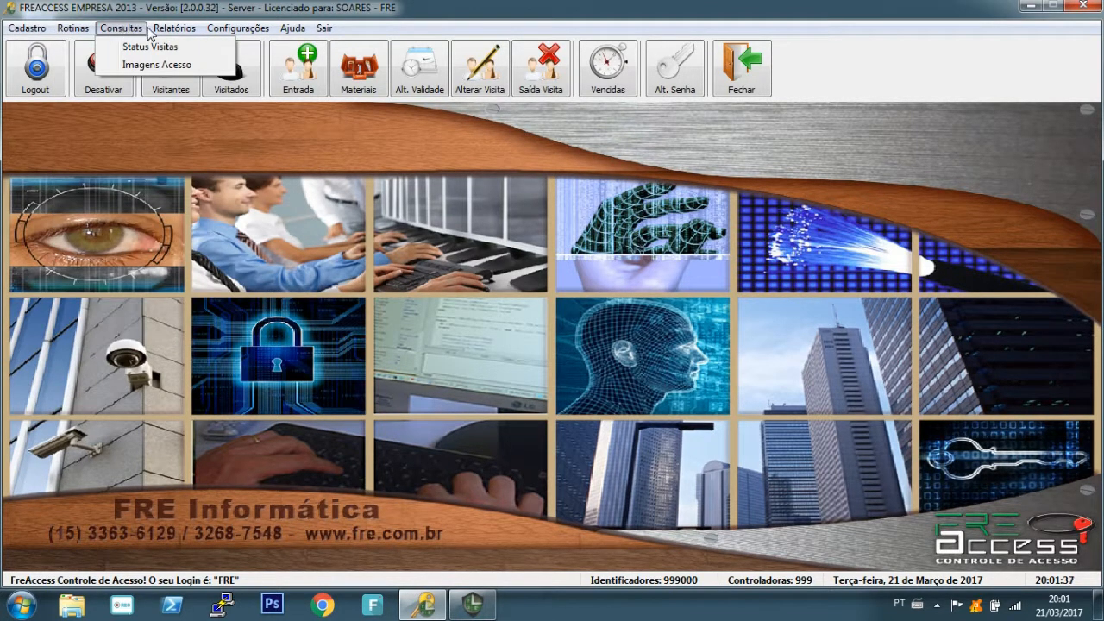
mouse_move(172, 32)
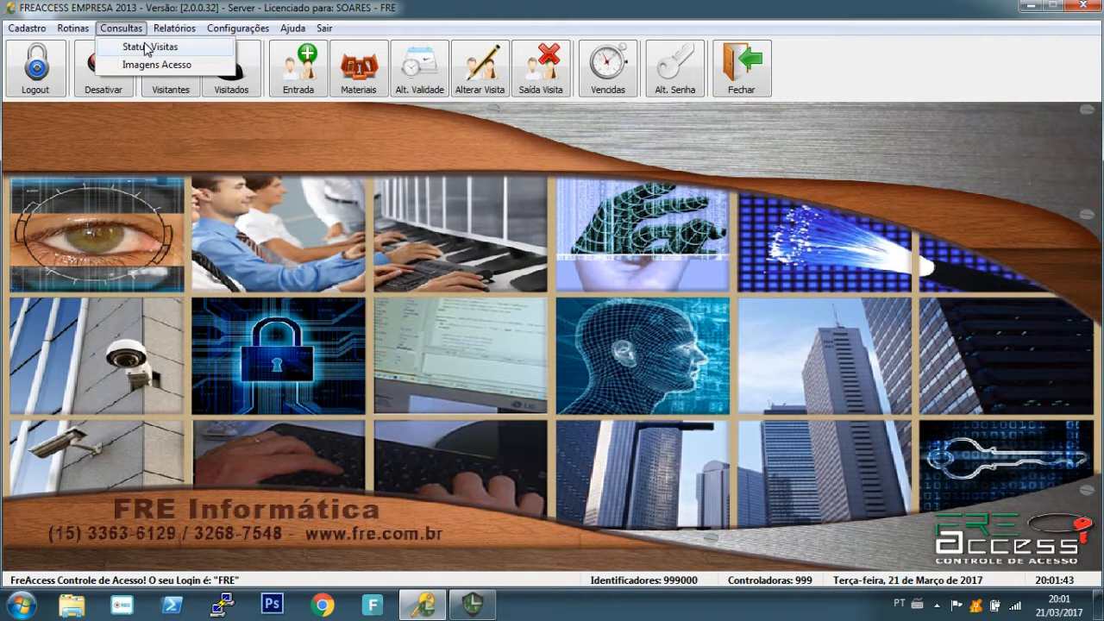
left_click(147, 47)
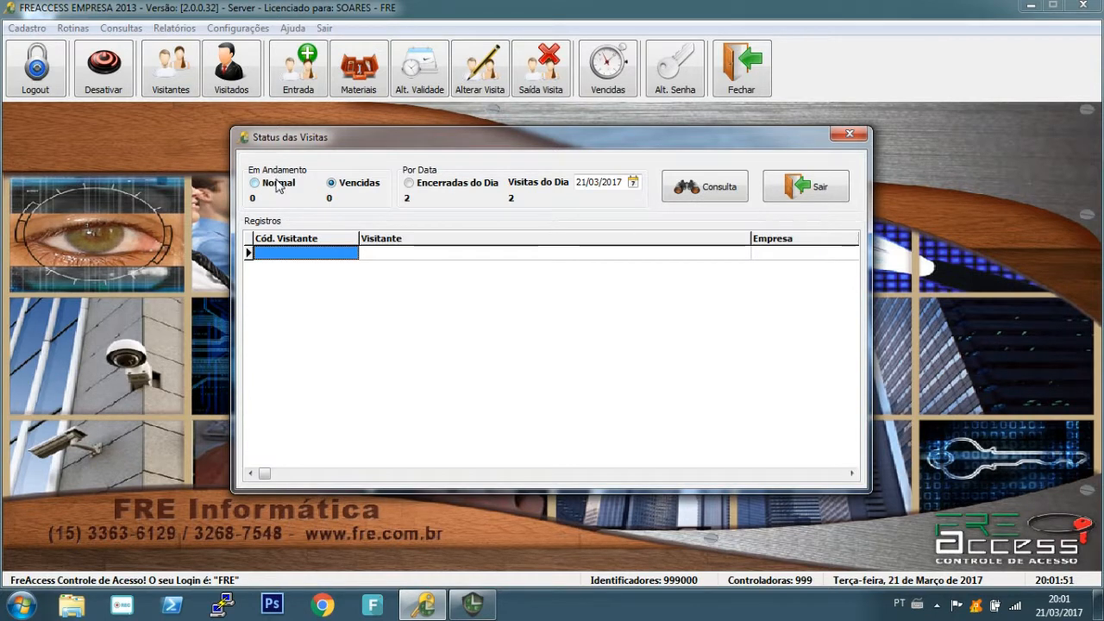
left_click(278, 184)
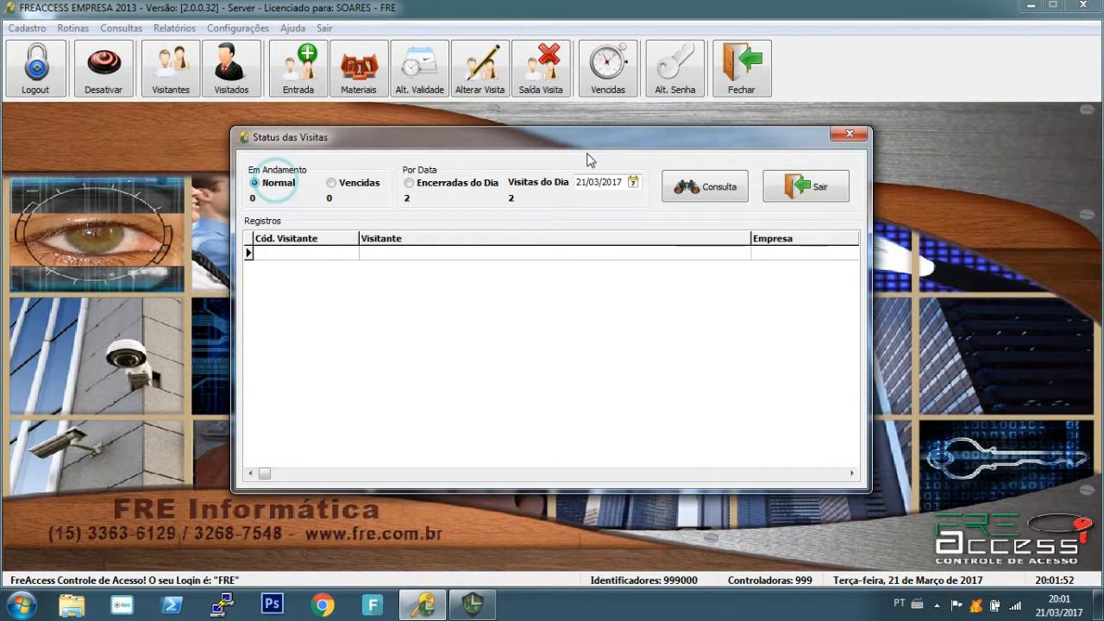
left_click(717, 184)
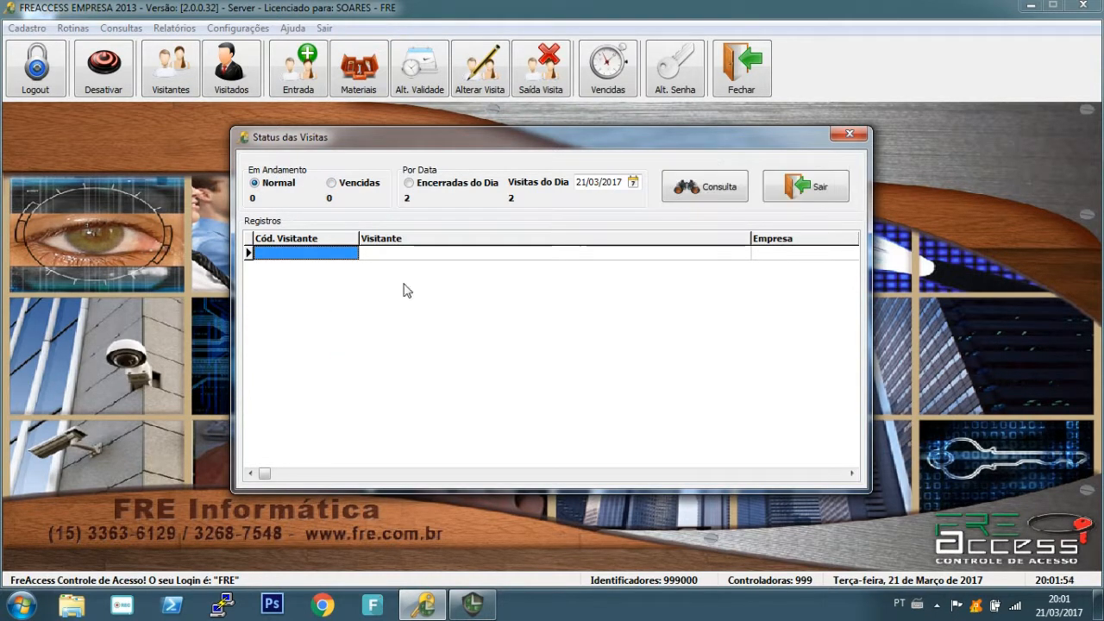
Query the visits closed on 21/03/2017 (Encerradas do Dia) and close the visit status consultation.
left_click(411, 184)
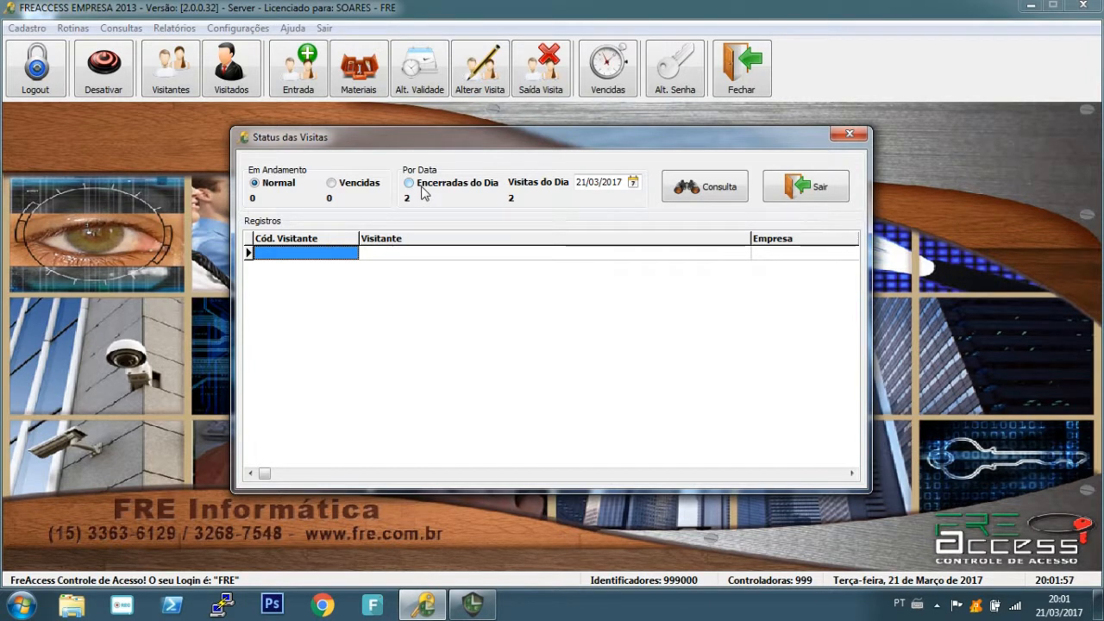
left_click(714, 190)
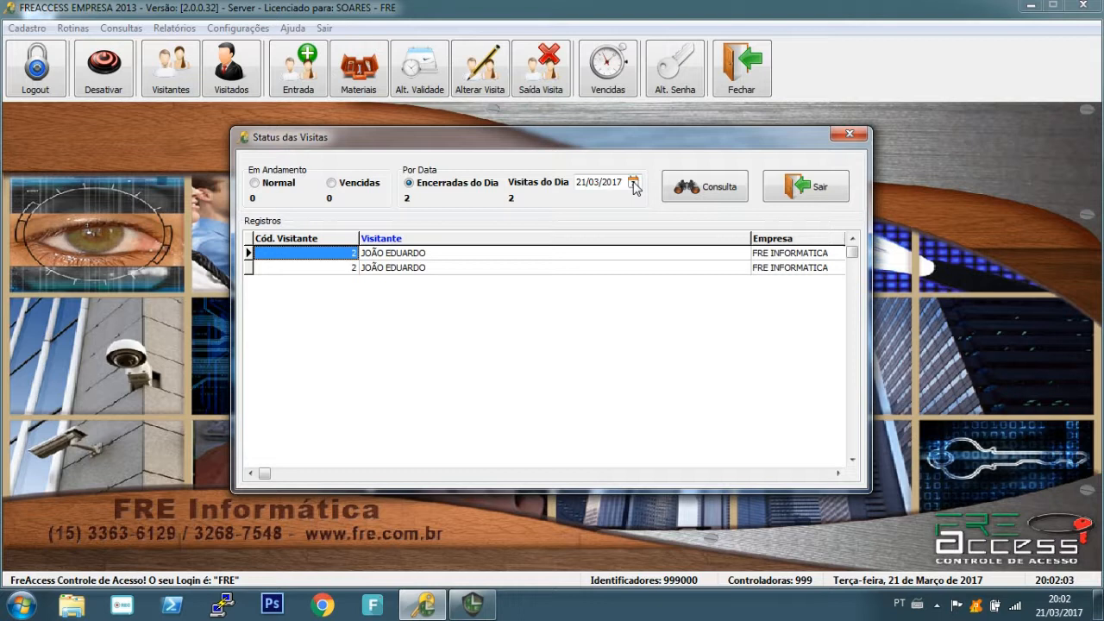
left_click(633, 185)
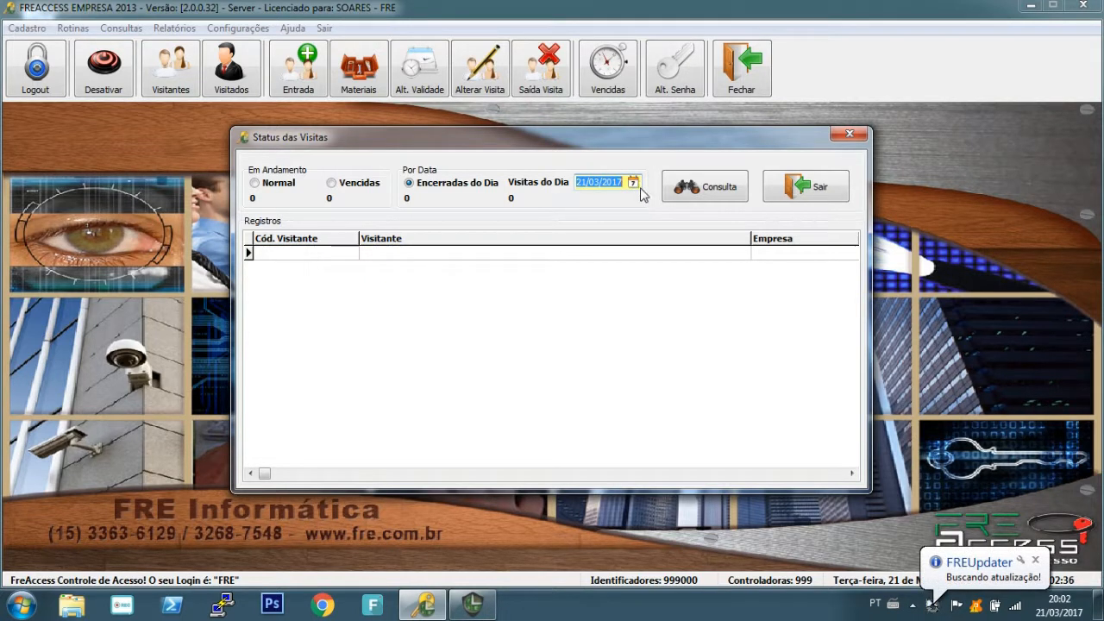
left_click(737, 184)
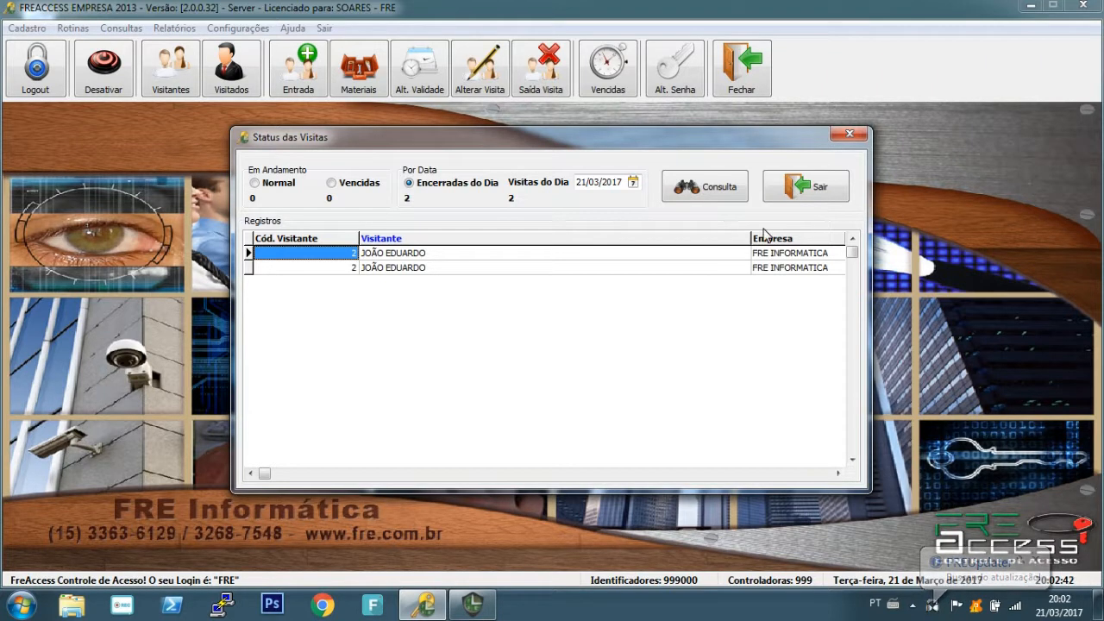
left_click(805, 186)
Open the access images consultation (Imagens Acesso) and query it with the identifier filter left blank.
left_click(120, 28)
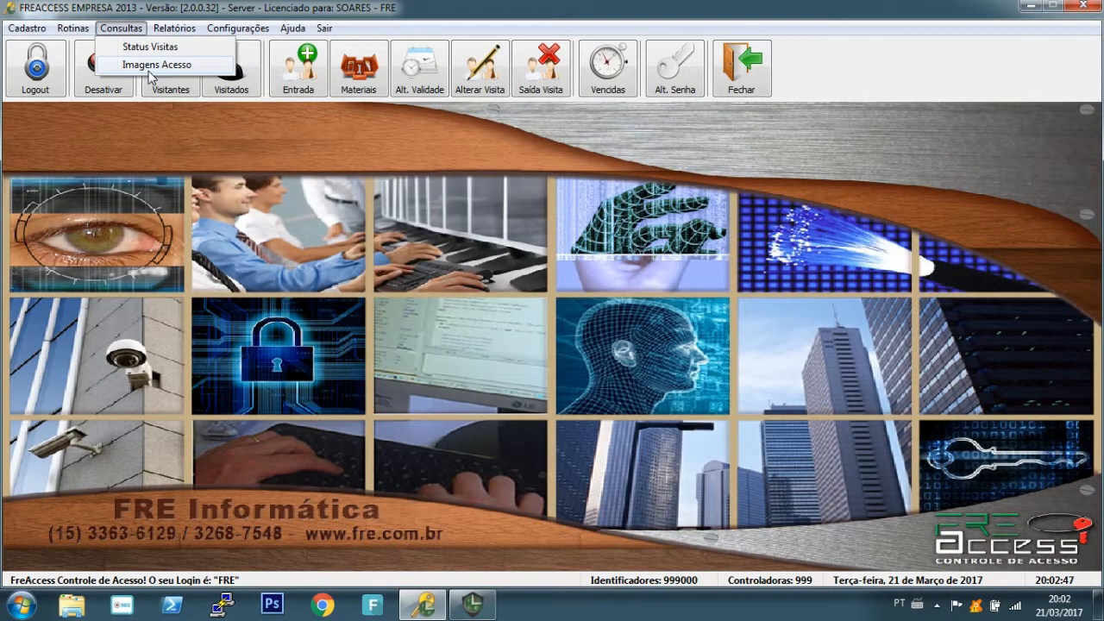
left_click(150, 68)
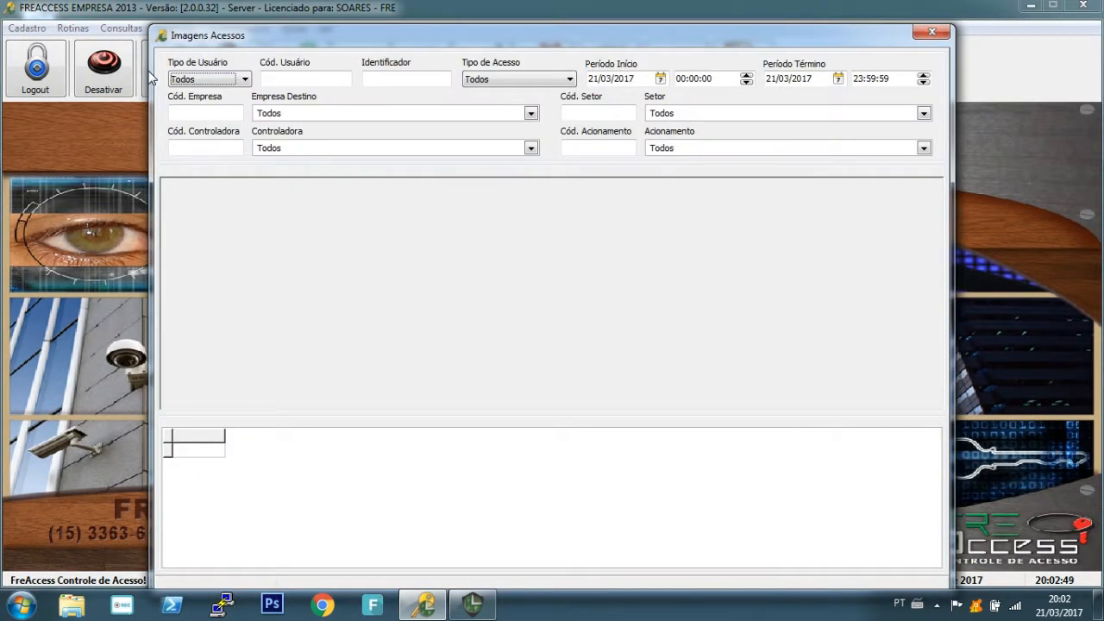
left_click_drag(405, 42, 409, 24)
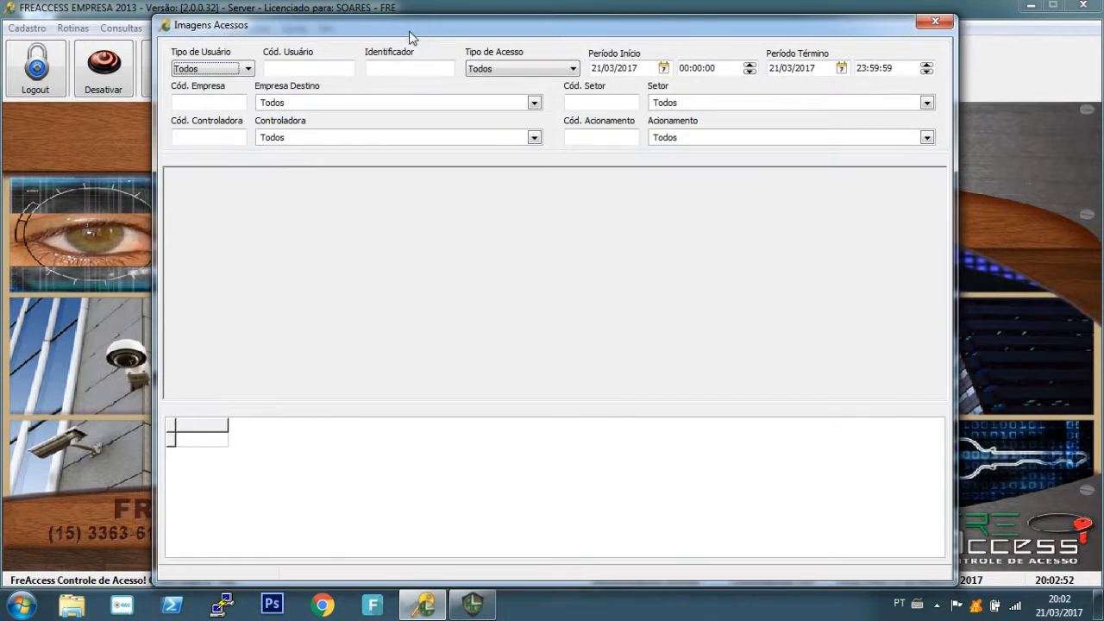
left_click(440, 60)
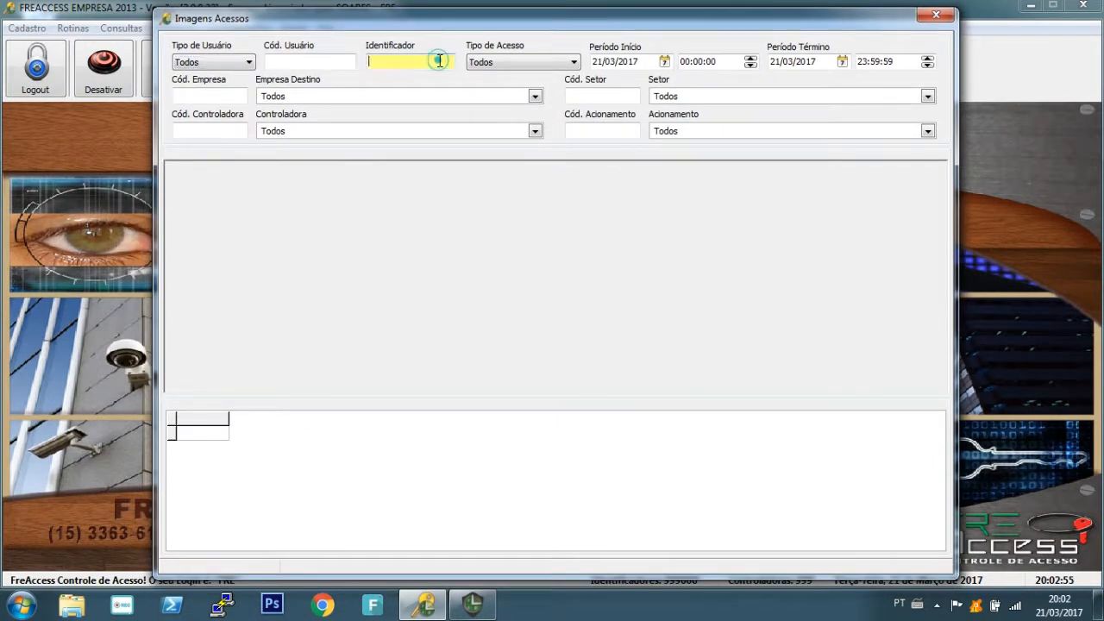
key("Return")
left_click(443, 437)
scroll(443, 438, "down", 7)
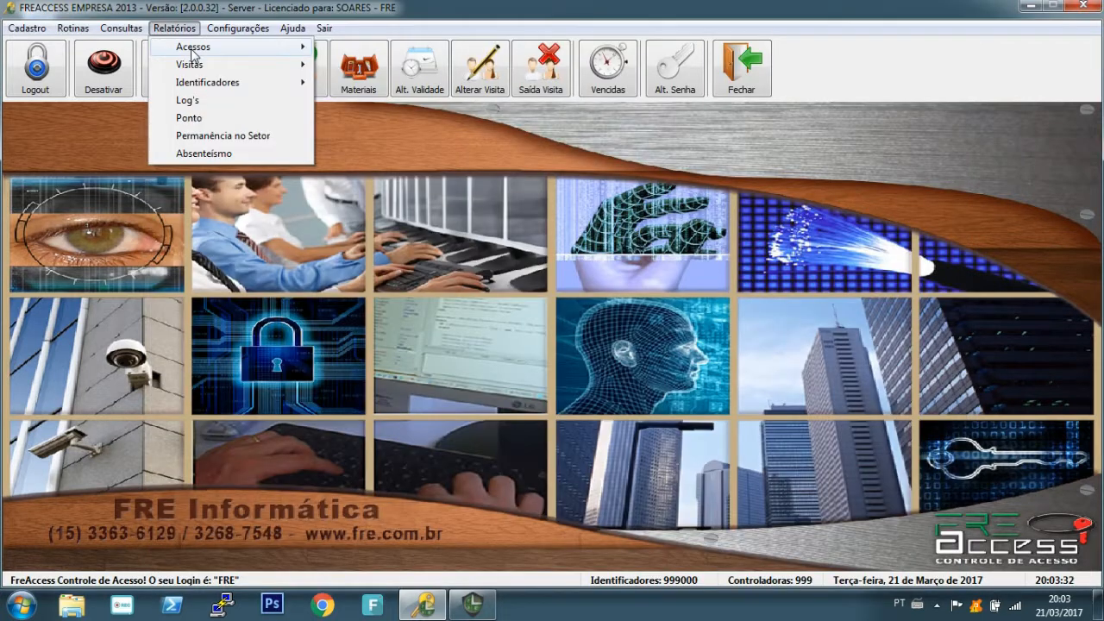
Open the advanced access report query and review its user type, name and identifier filters, keeping Todos for type and name.
mouse_move(193, 54)
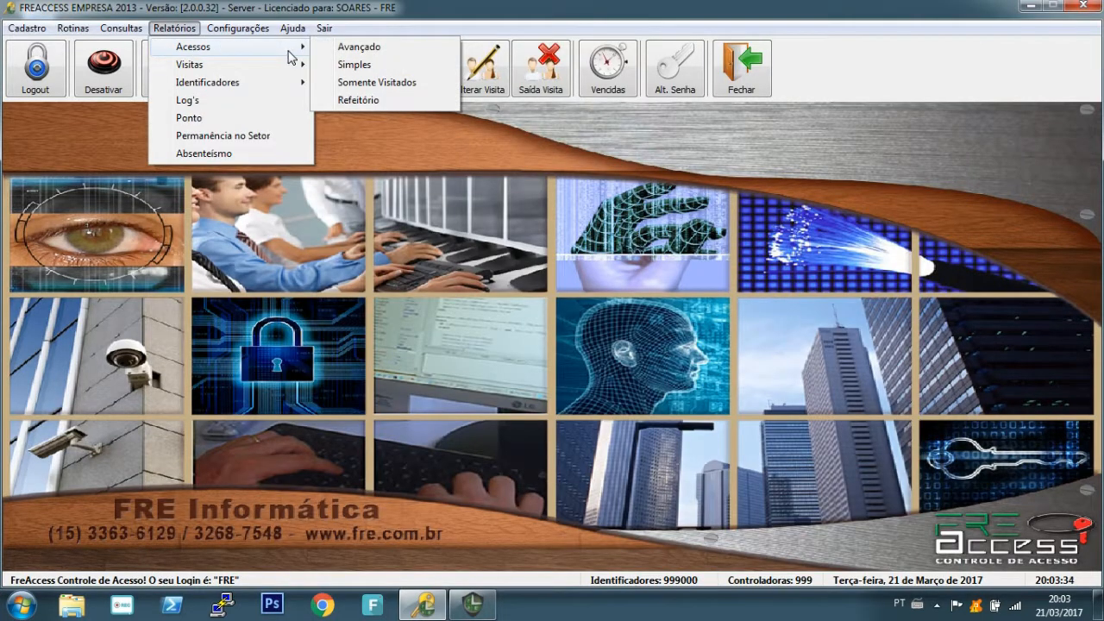
left_click(360, 59)
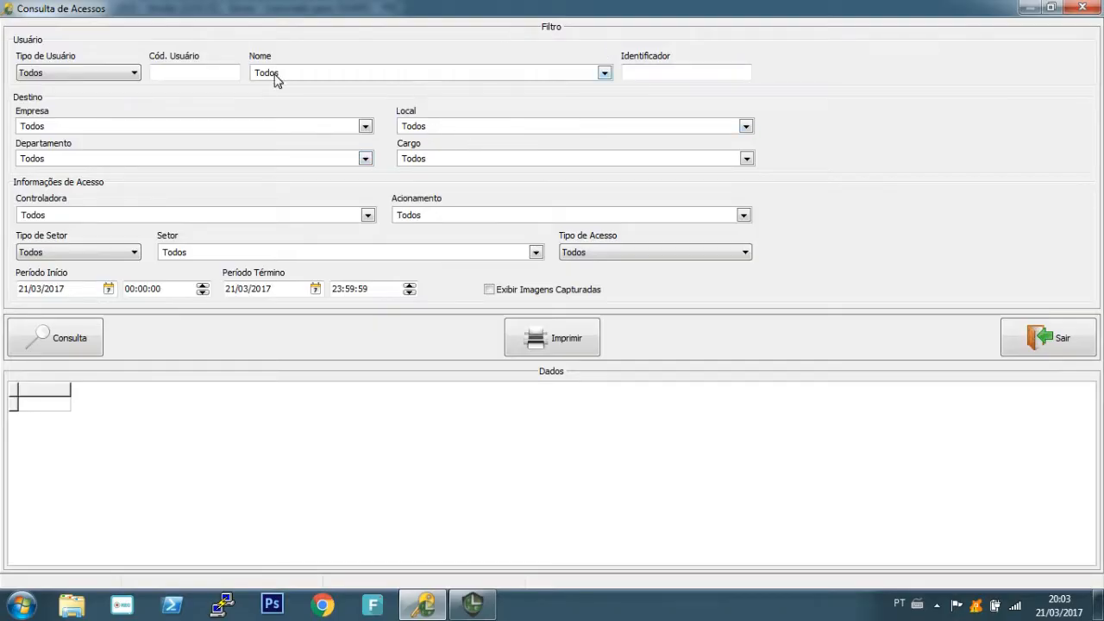
left_click(130, 73)
left_click(119, 73)
left_click(299, 76)
left_click(300, 77)
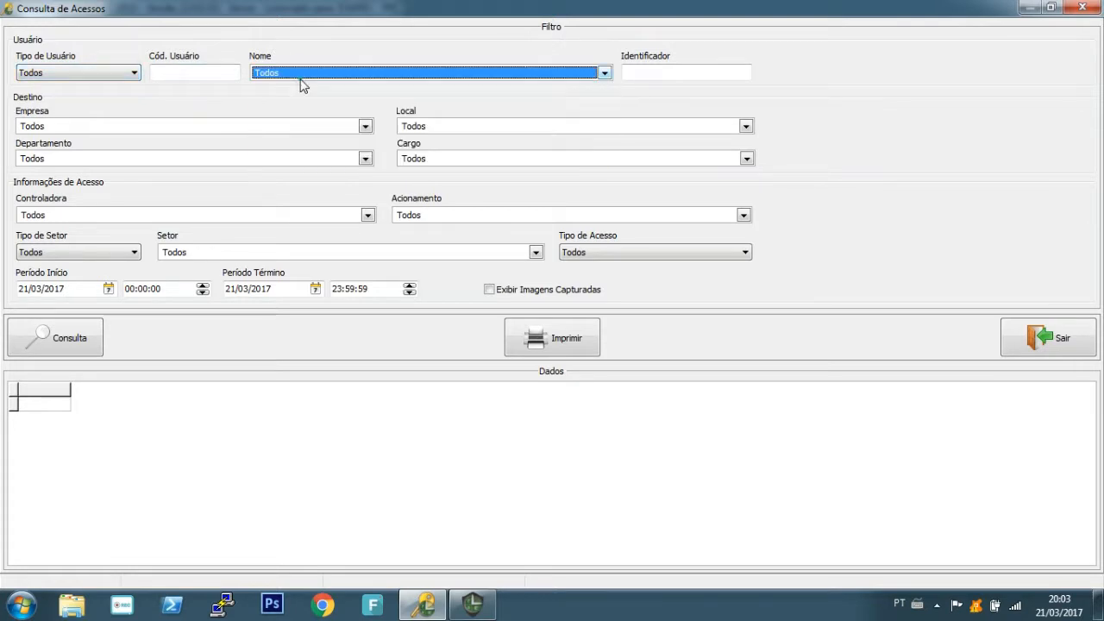
left_click(663, 69)
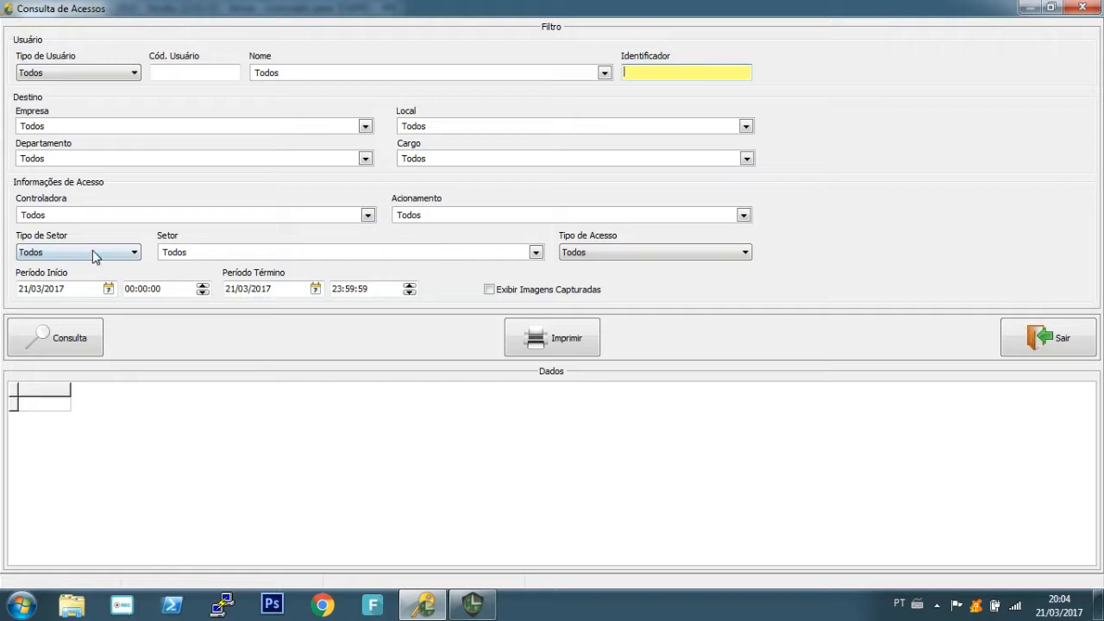
Run the advanced access query for 21/03/2017 and browse the located records down to the last one.
left_click(93, 349)
left_click(293, 466)
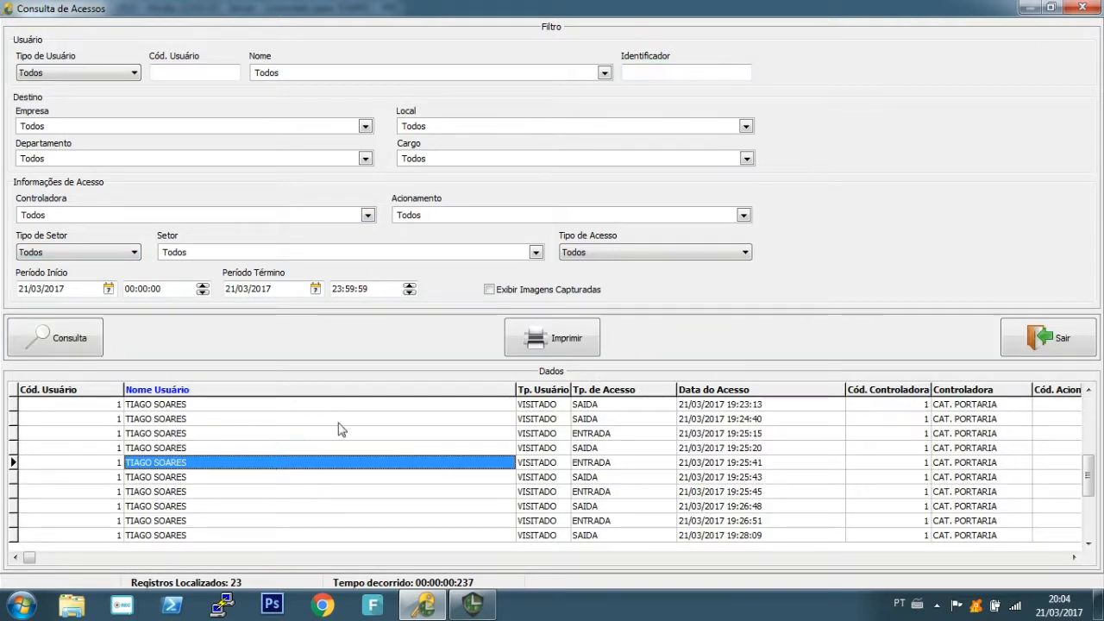
key("Down")
key("Down")
key("Down")
key("Down")
key("Down")
key("Down")
key("Down")
key("Down")
key("Down")
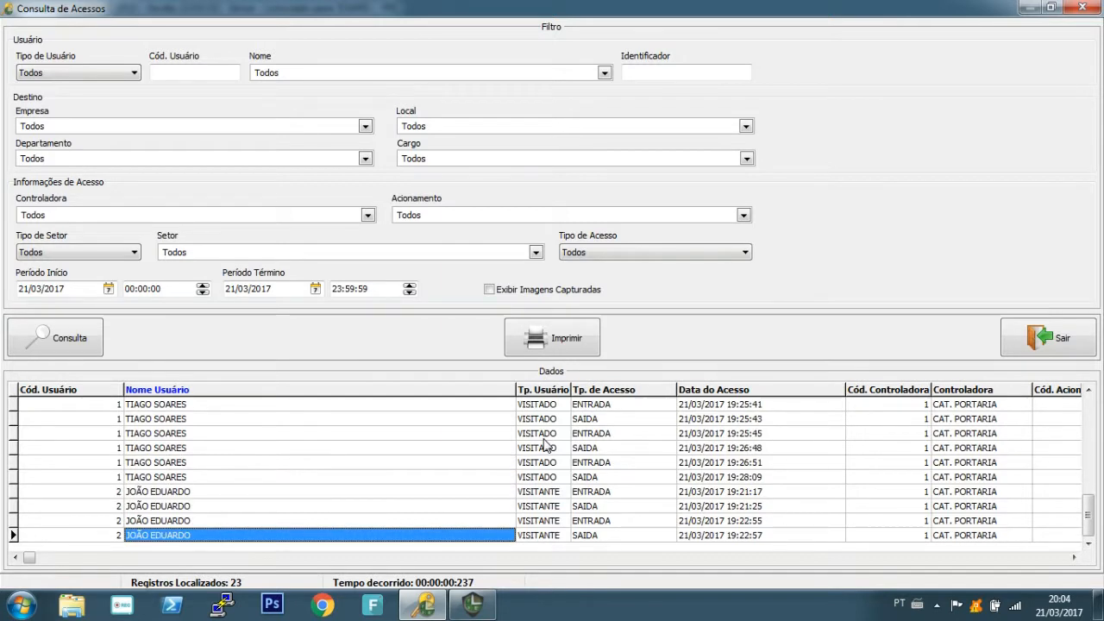
Preview the printable access report through page 2, check its export formats, and leave the advanced query.
left_click(587, 341)
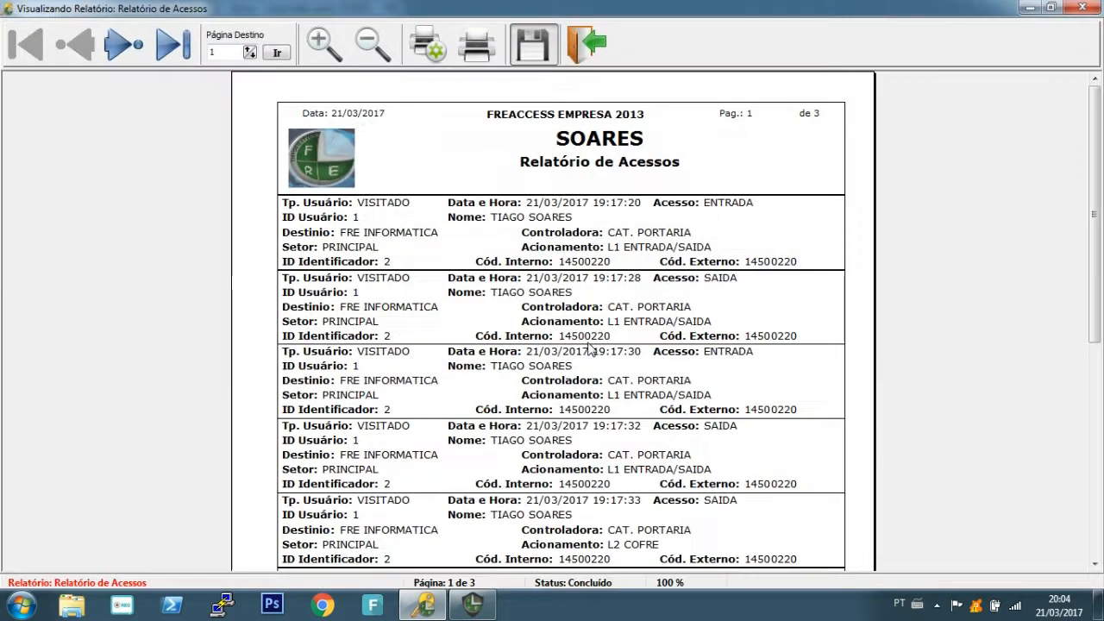
scroll(990, 158, "down", 5)
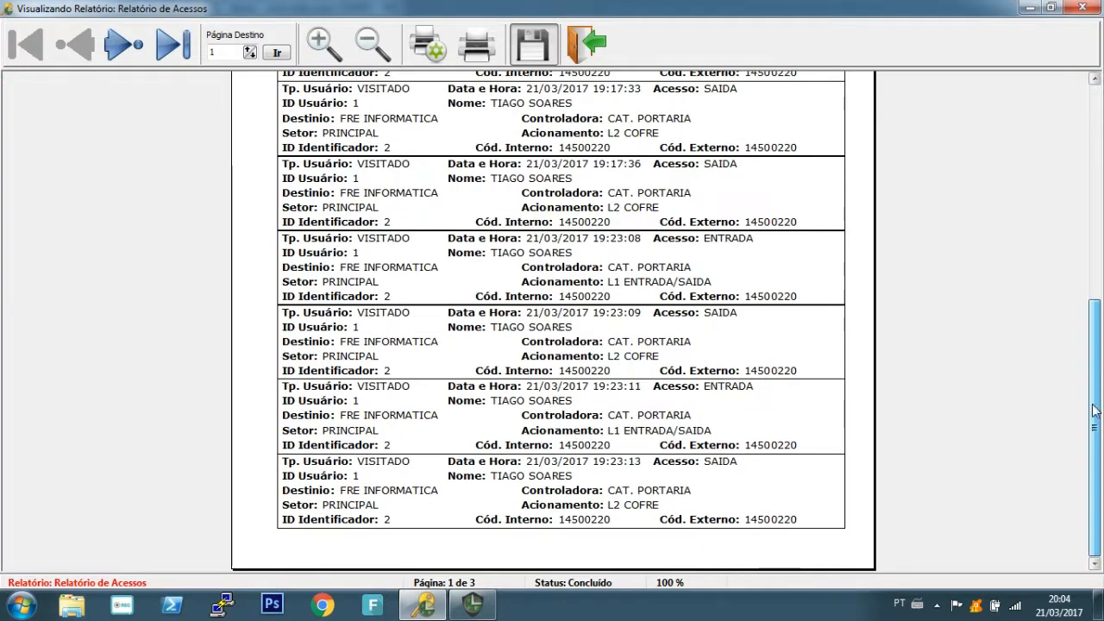
left_click(124, 43)
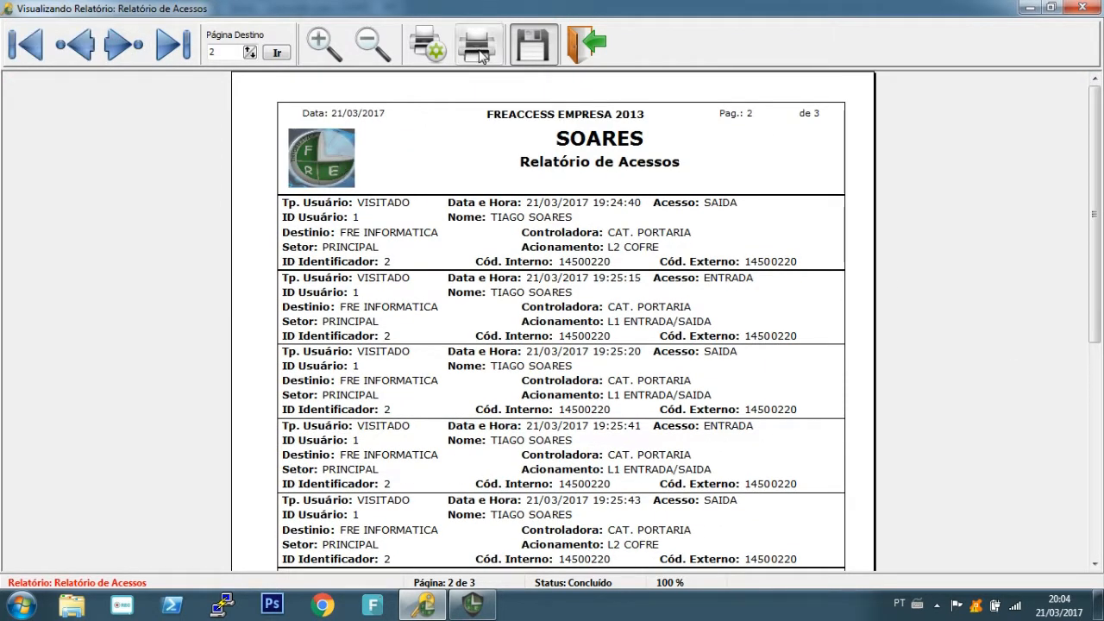
left_click(530, 48)
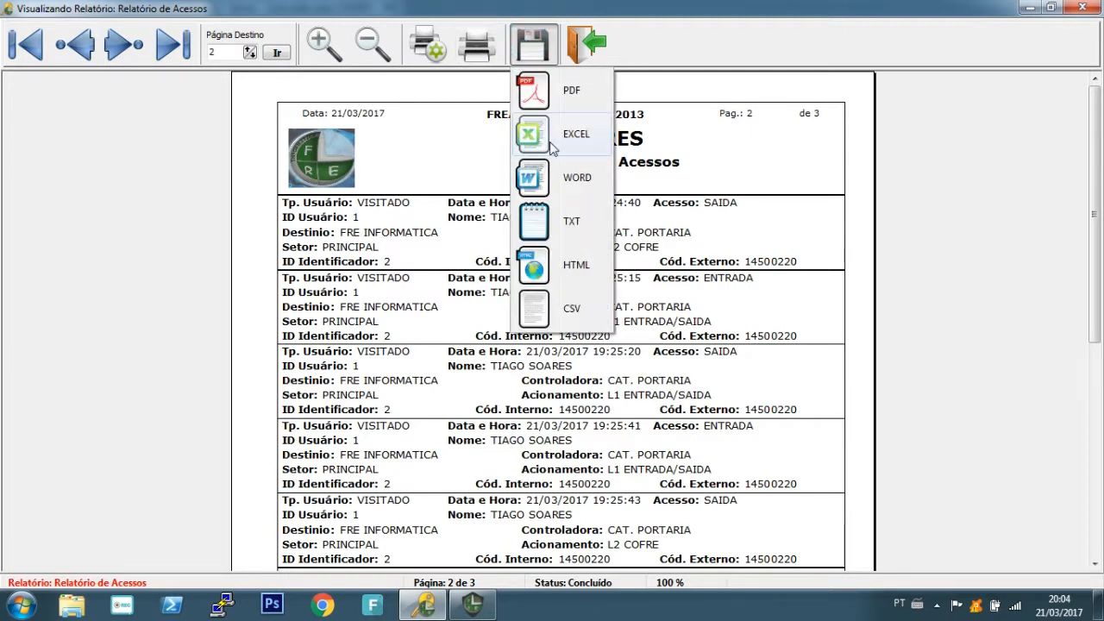
left_click(585, 41)
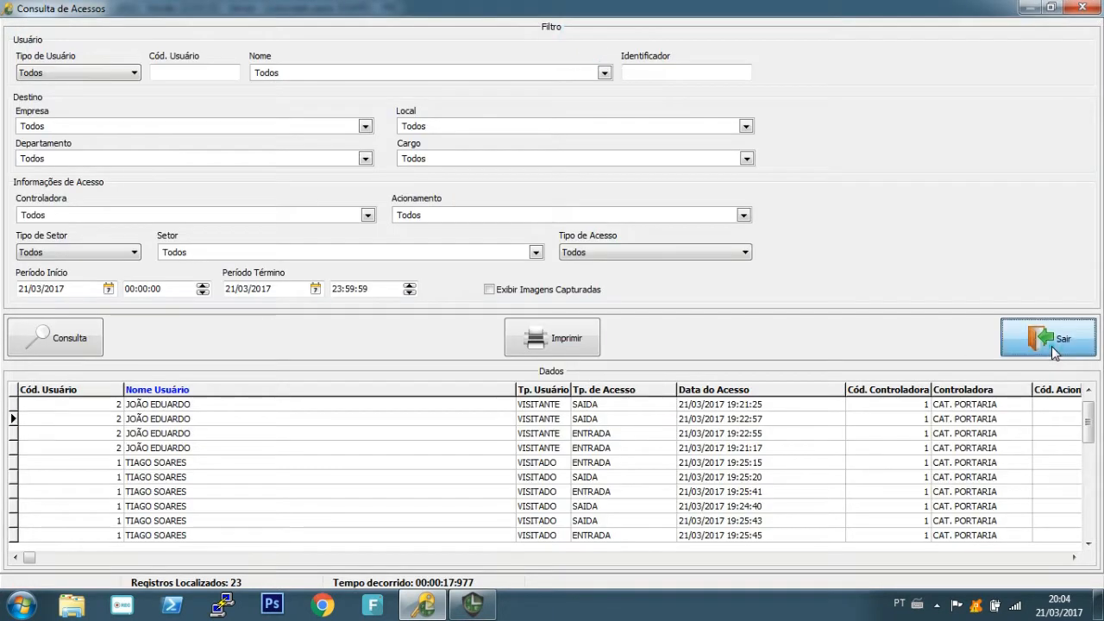
left_click(1051, 345)
Run the simple access report query (Acessos Simples) for all users on 21/03/2017 and select a record.
left_click(174, 28)
mouse_move(195, 49)
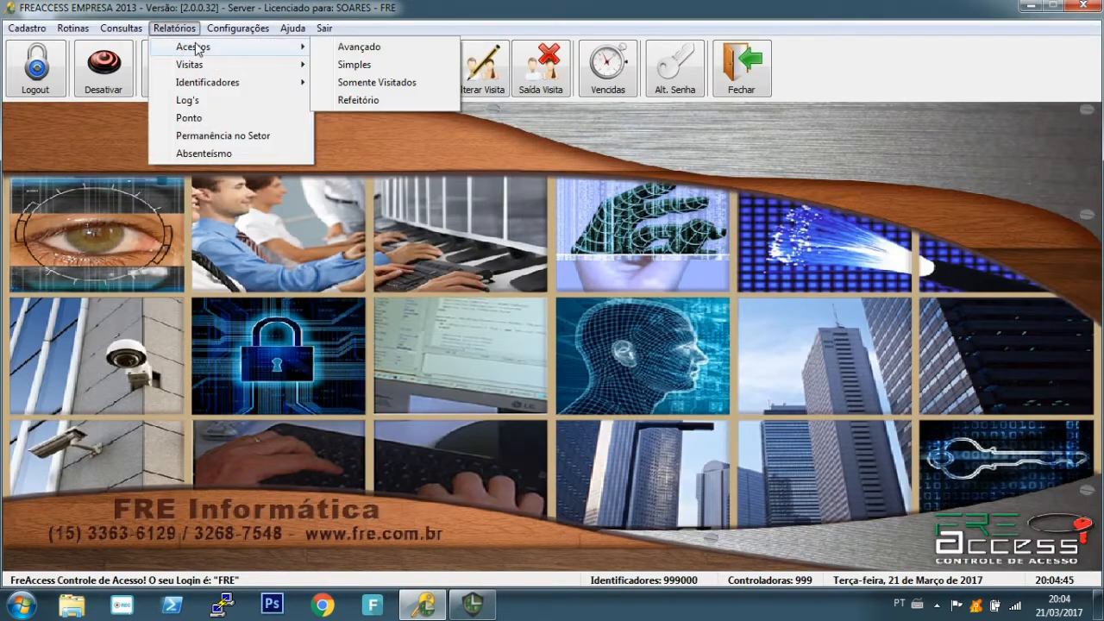
left_click(369, 66)
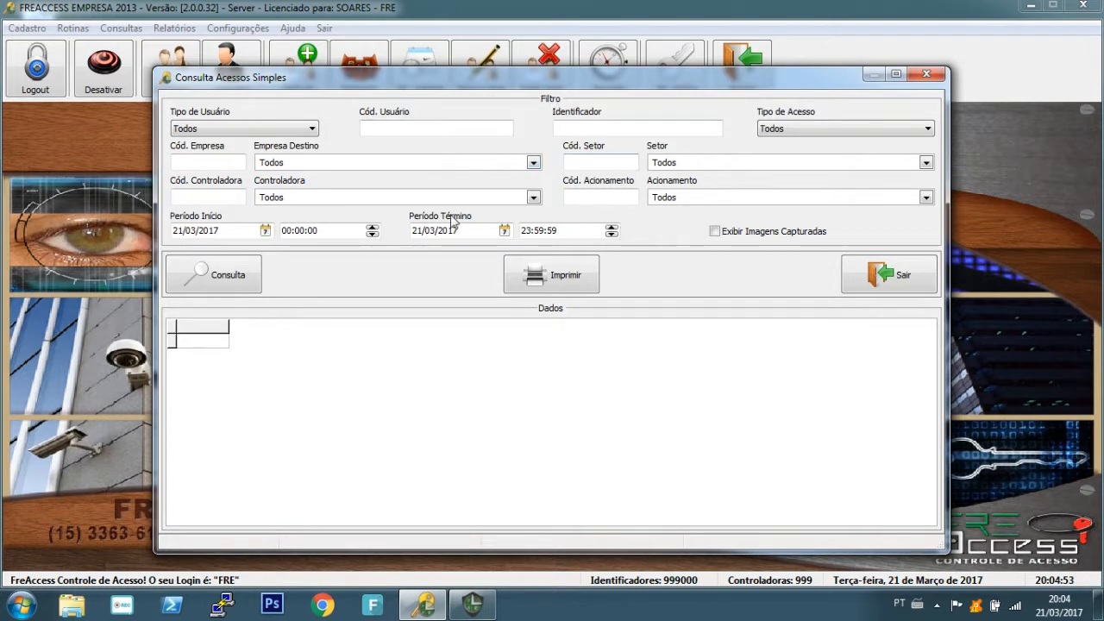
left_click(248, 280)
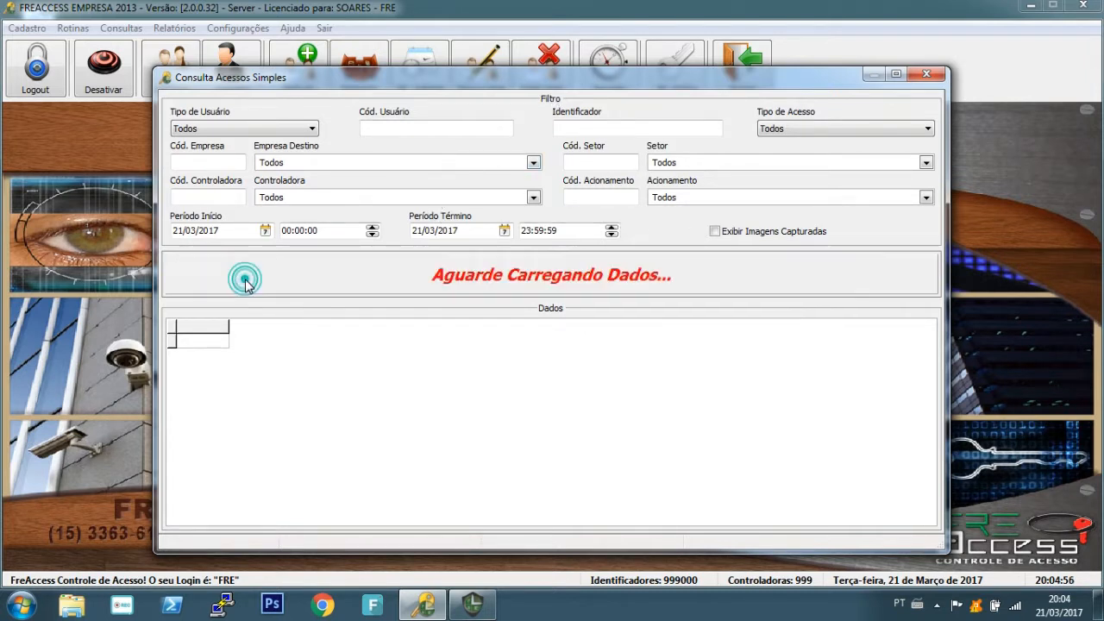
left_click(592, 356)
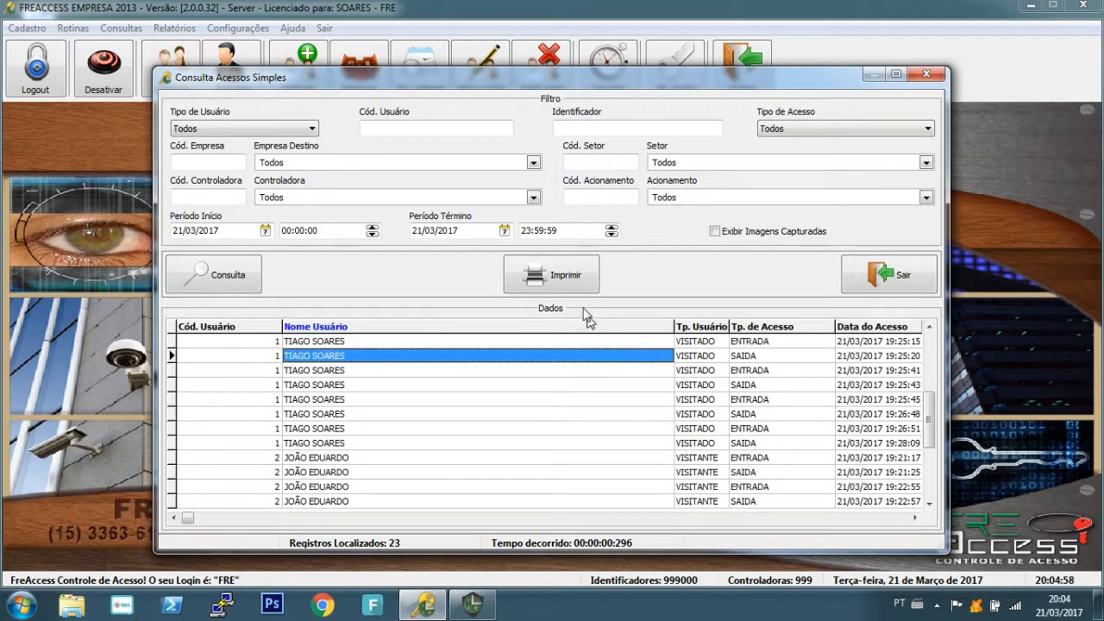
Preview the simple query's access report, view its last page, and close the report and query.
left_click(565, 280)
left_click_drag(1094, 190, 1095, 393)
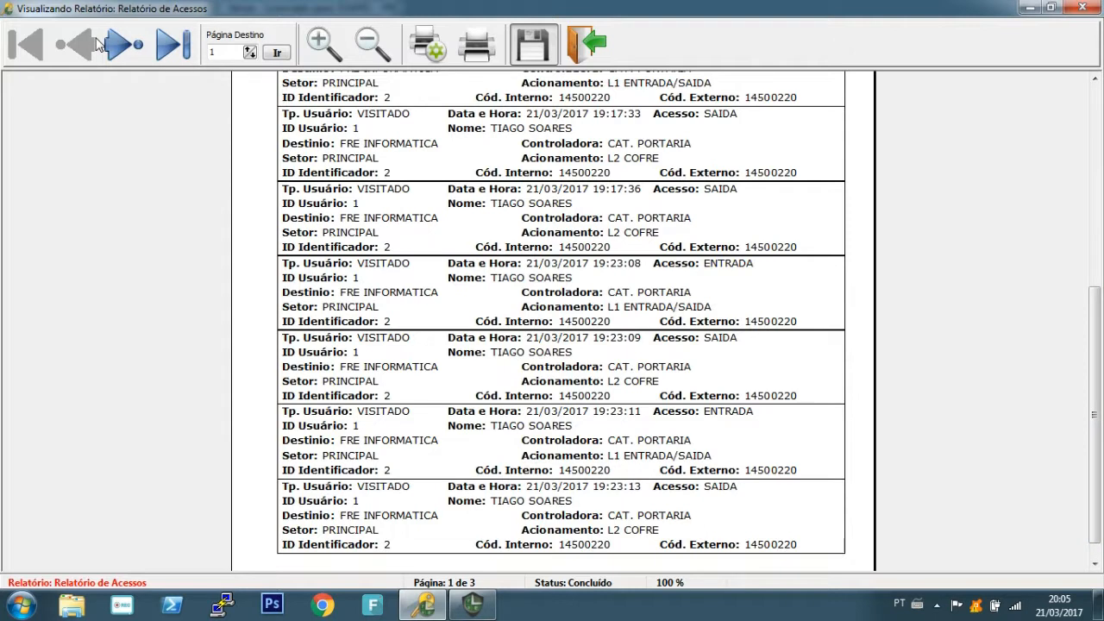
left_click(172, 44)
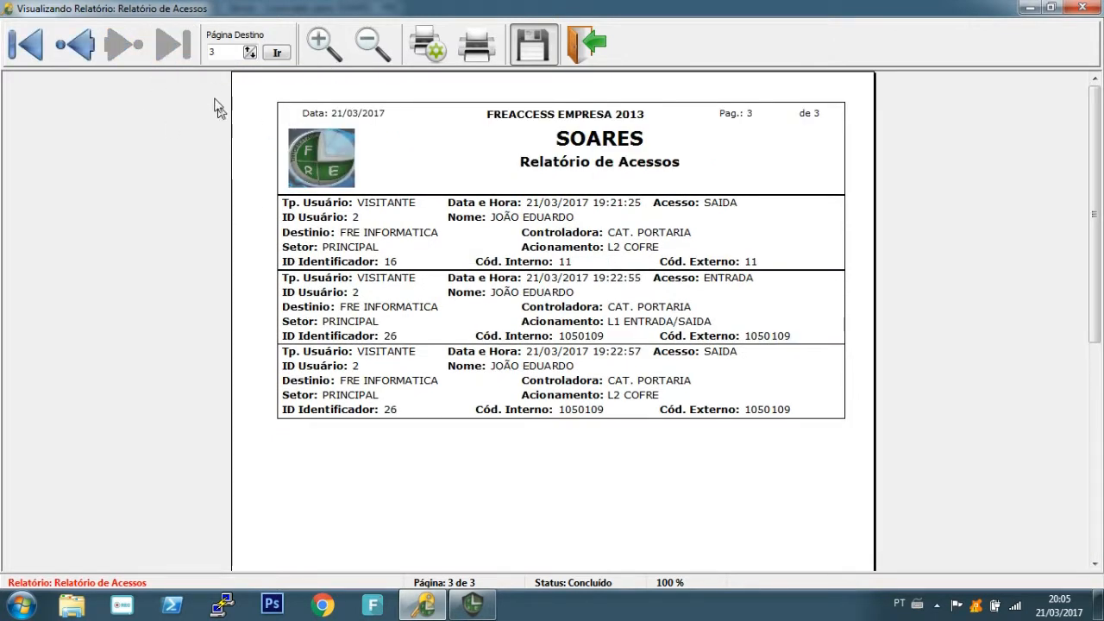
left_click(592, 53)
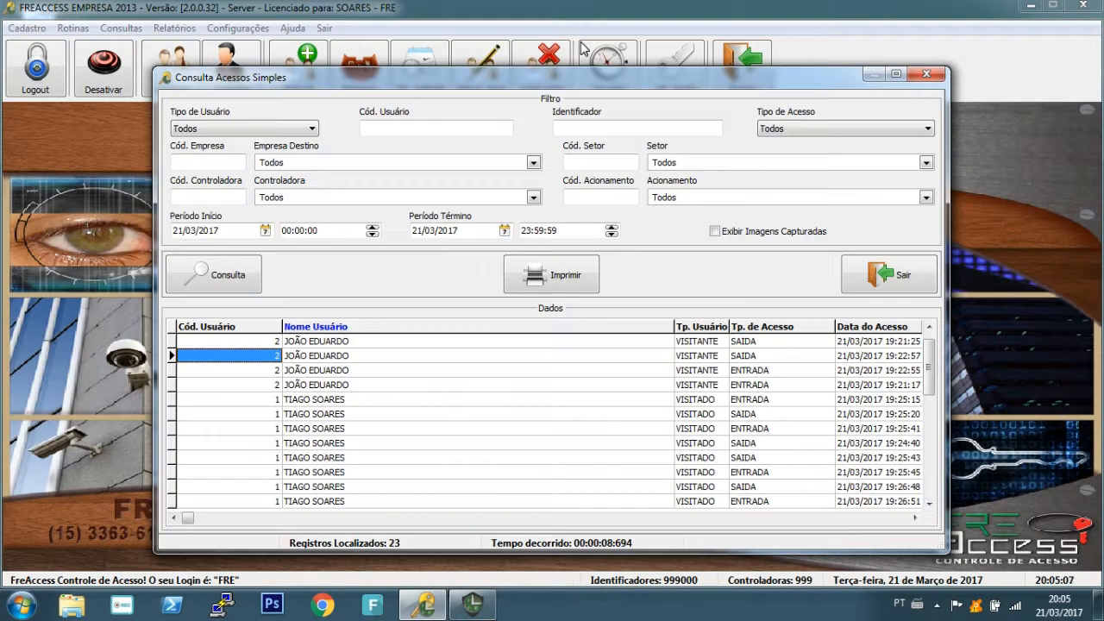
left_click(891, 274)
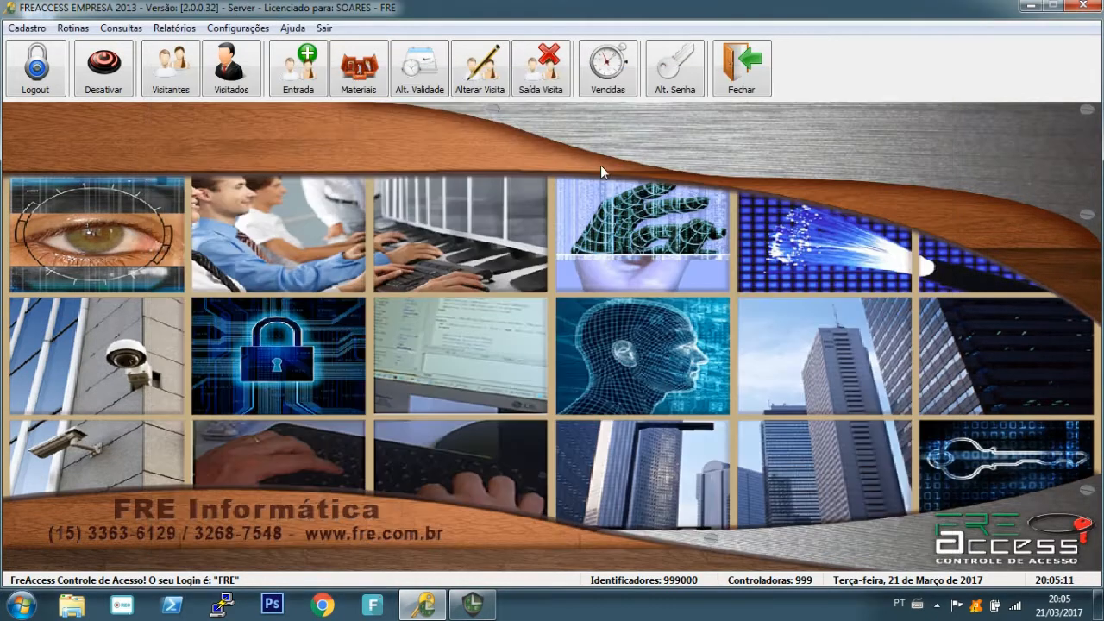
Open the visited-only access report (Somente Visitados) and run its query for all users on 21/03/2017.
left_click(173, 31)
mouse_move(302, 47)
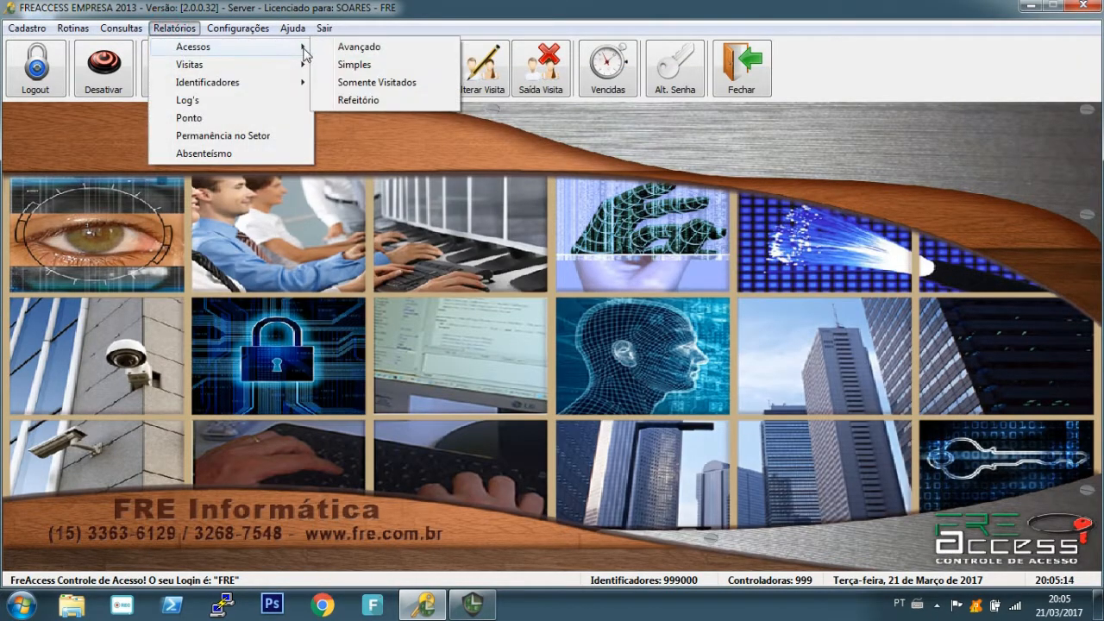
left_click(383, 83)
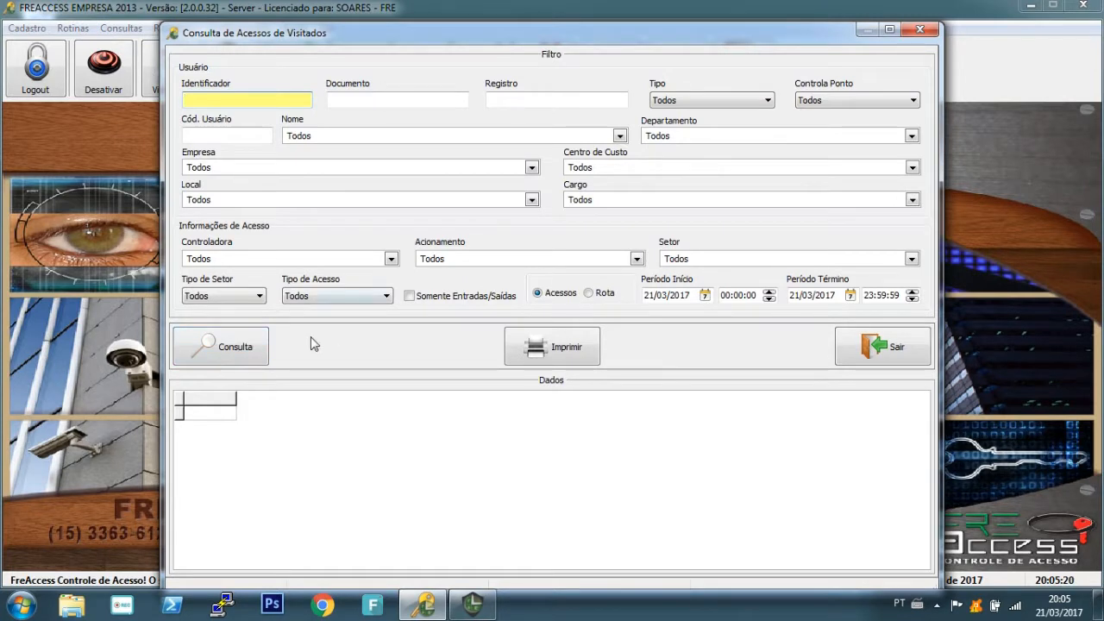
left_click(241, 345)
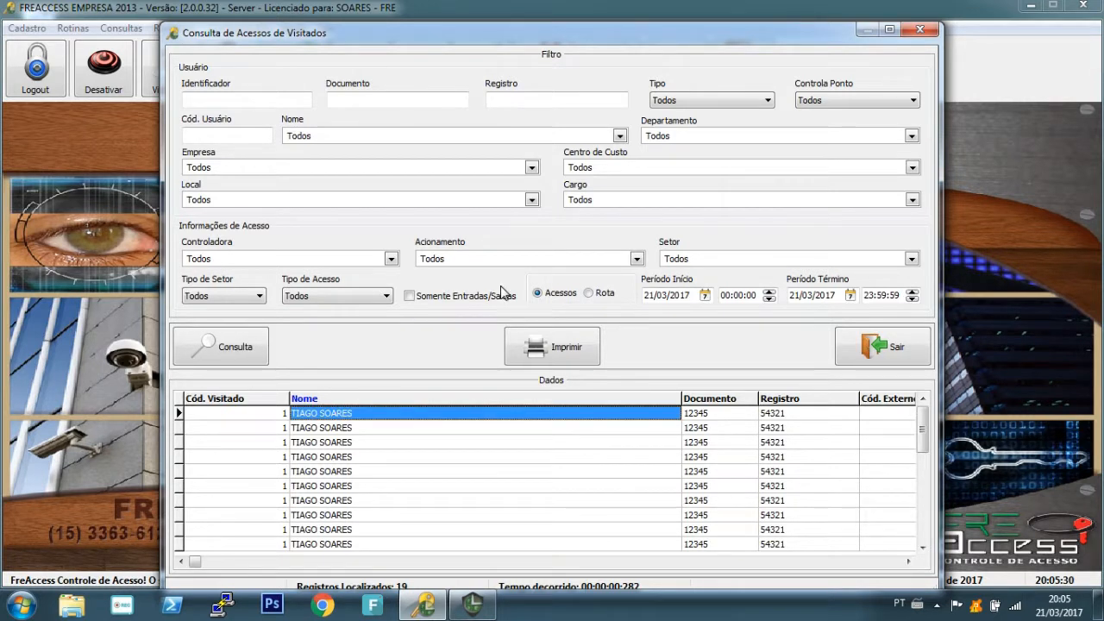
Switch the visited access report to Rota mode, preview the printable report by sector, and close the preview.
left_click(607, 294)
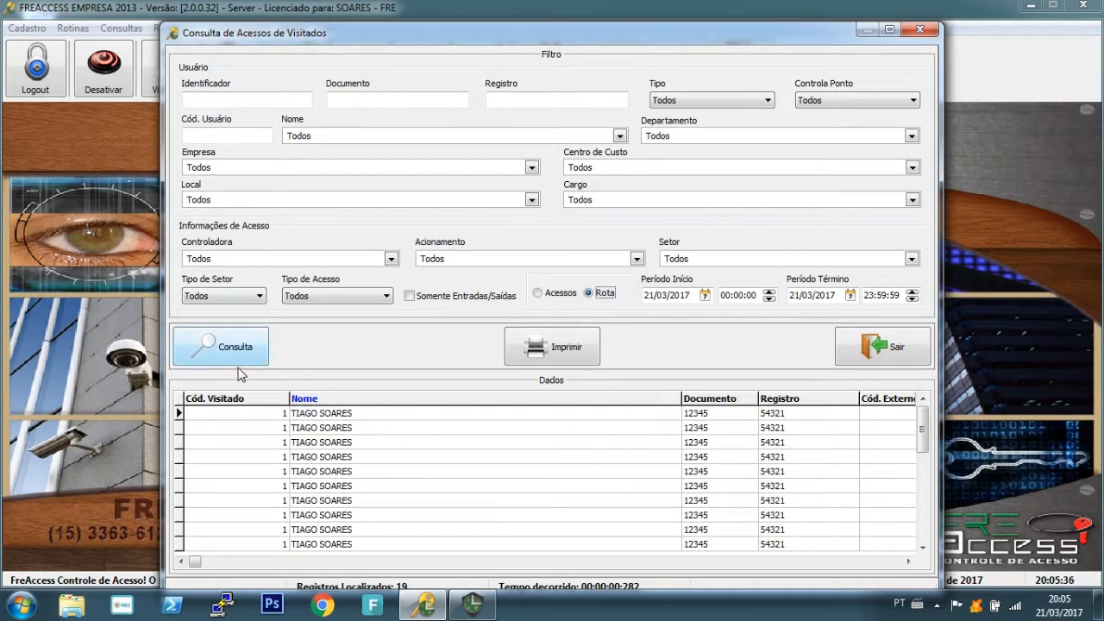
left_click(570, 355)
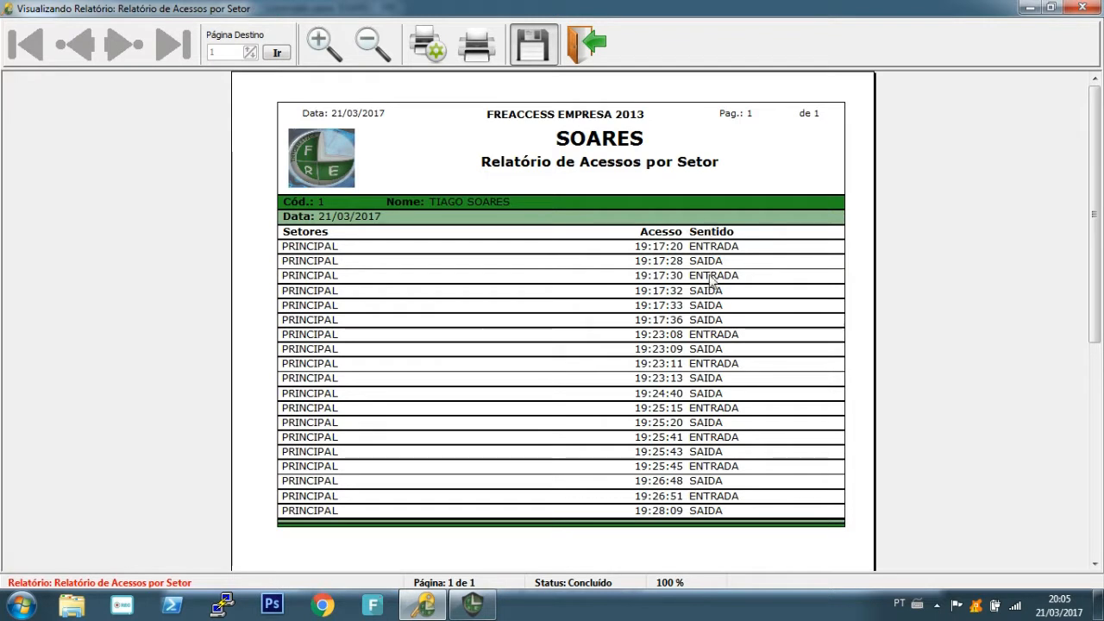
left_click(585, 46)
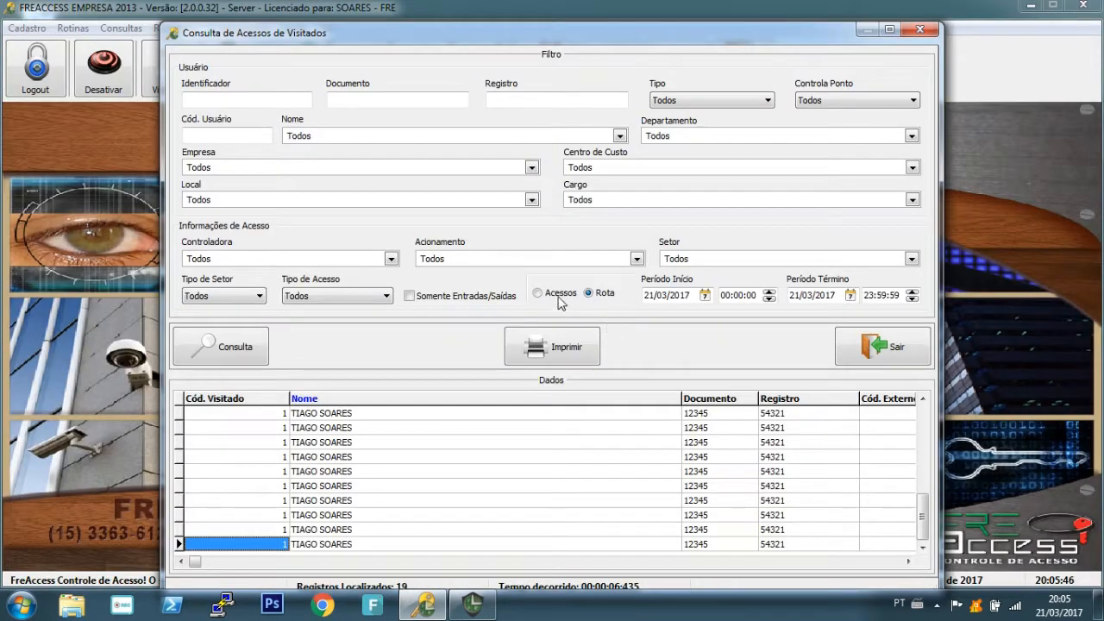
Set the visited access report back to Acessos, run it, look through the printable report, and close the preview.
left_click(560, 294)
left_click(212, 340)
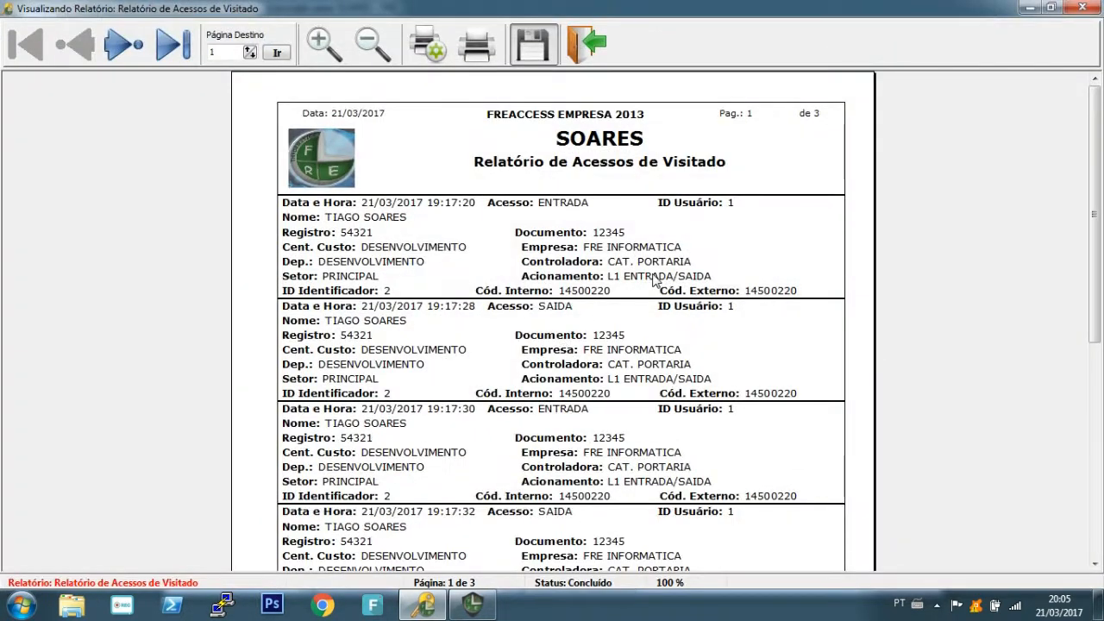
left_click_drag(1101, 185, 1101, 405)
left_click(586, 43)
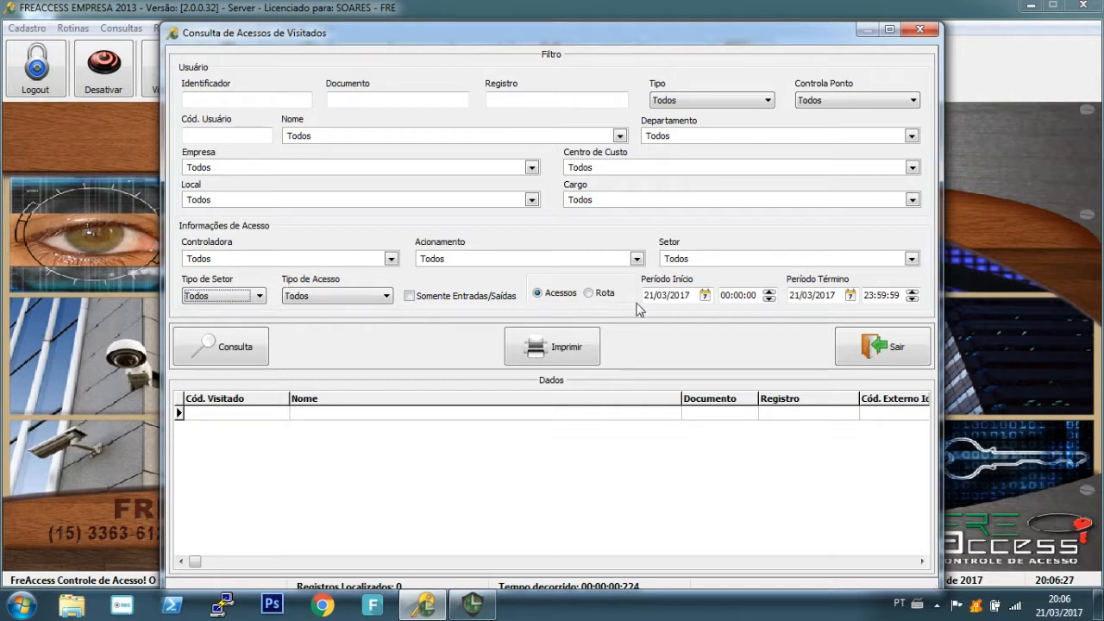
Set the period start to 01/03/2017, run the visited access query, and leave the form.
left_click(703, 296)
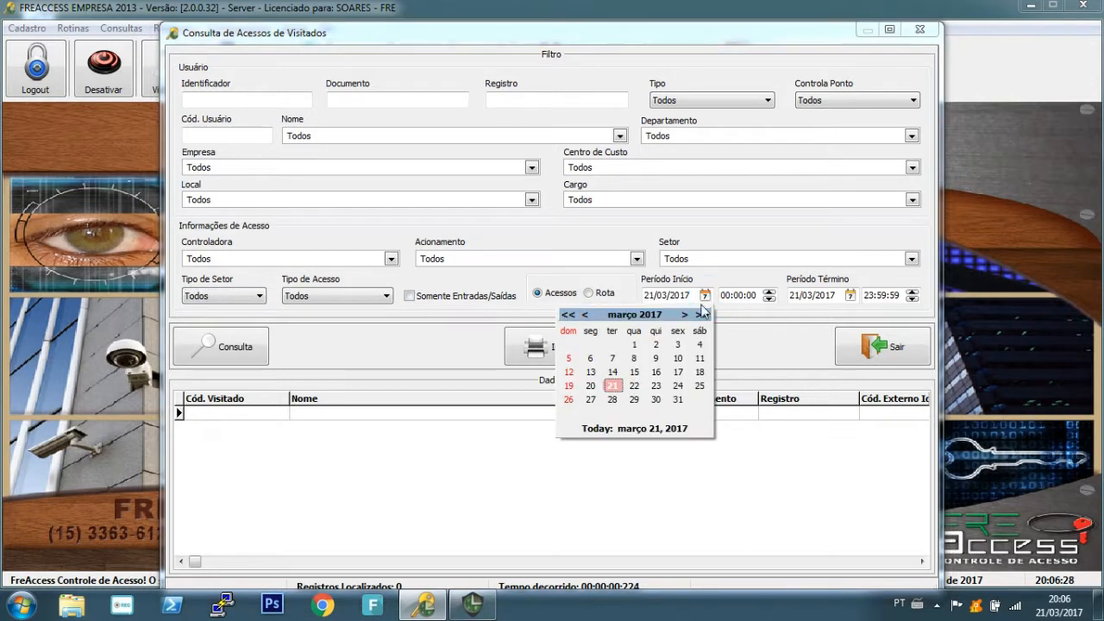
left_click(634, 344)
left_click(234, 348)
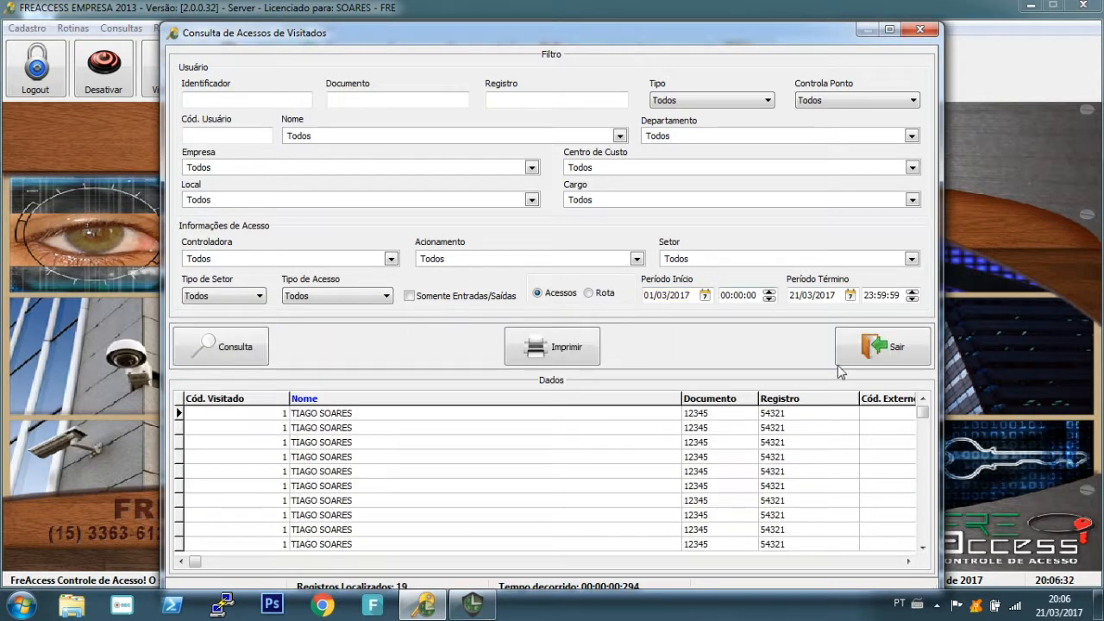
left_click(885, 342)
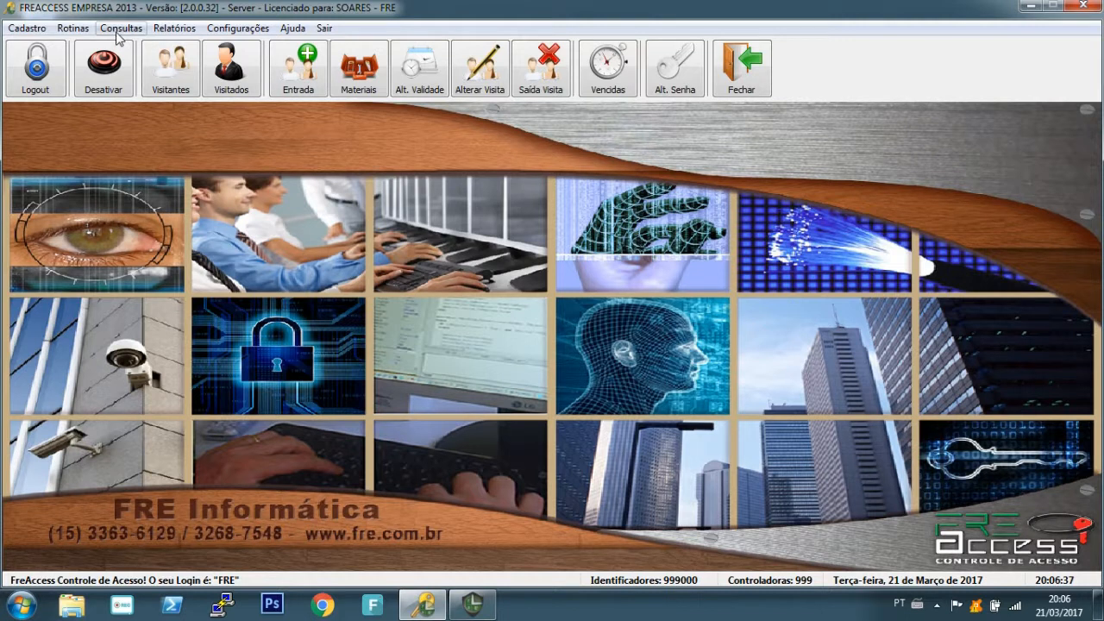
Open the cafeteria access report query (Acessos, Refeitório).
left_click(121, 28)
mouse_move(175, 28)
mouse_move(207, 46)
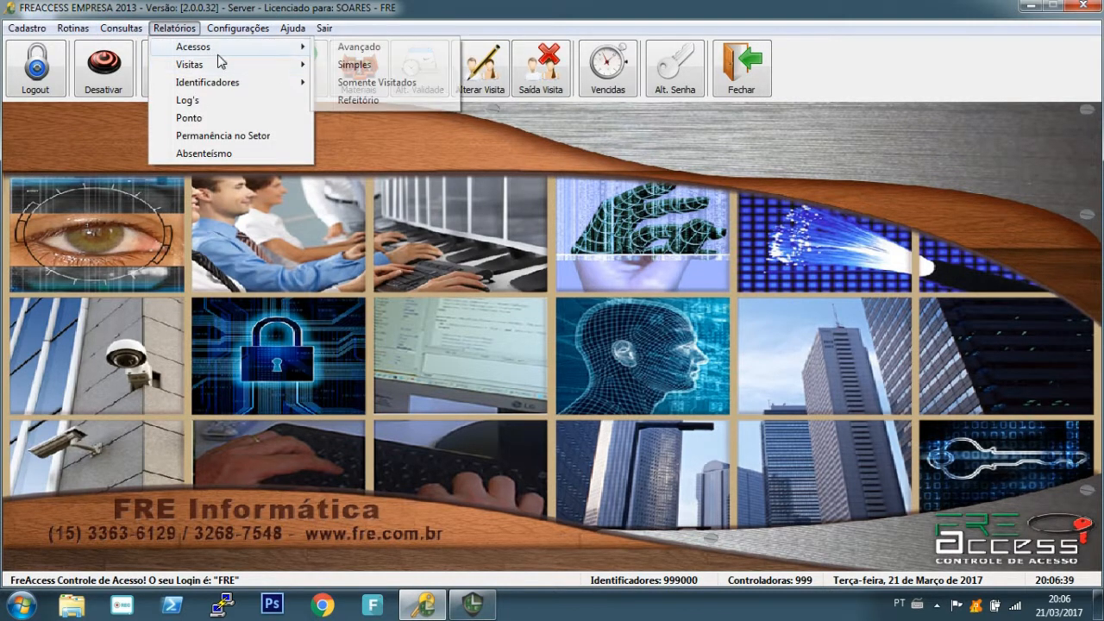
left_click(360, 103)
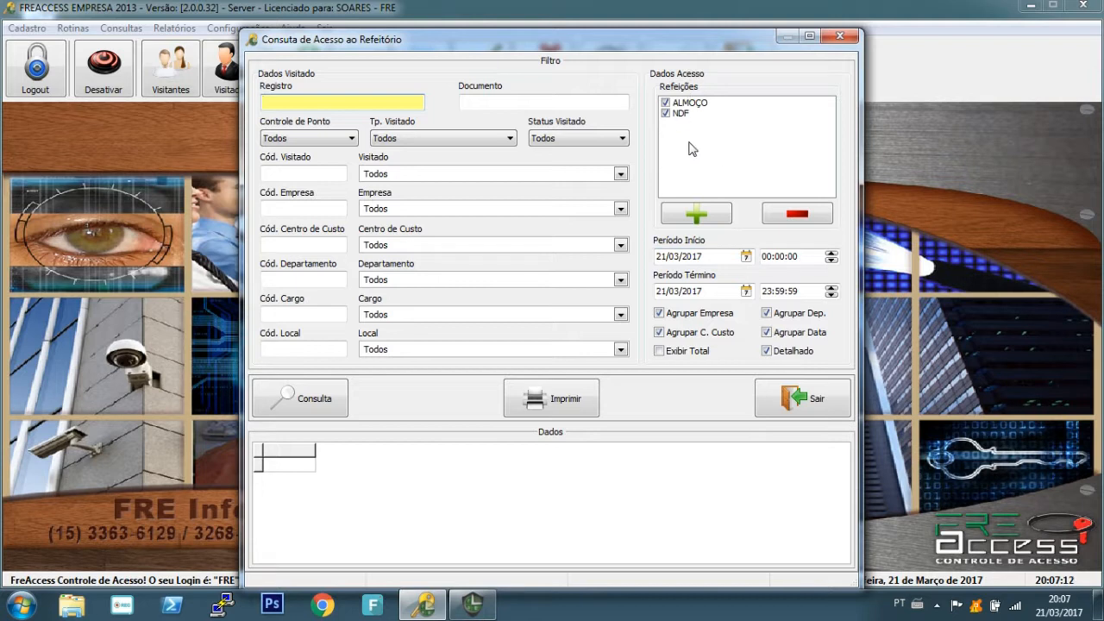
Try deselecting and reselecting the meals ALMOÇO and NDF in the Refeições filter, both together and individually.
left_click(806, 216)
left_click(703, 216)
left_click(665, 113)
left_click(665, 114)
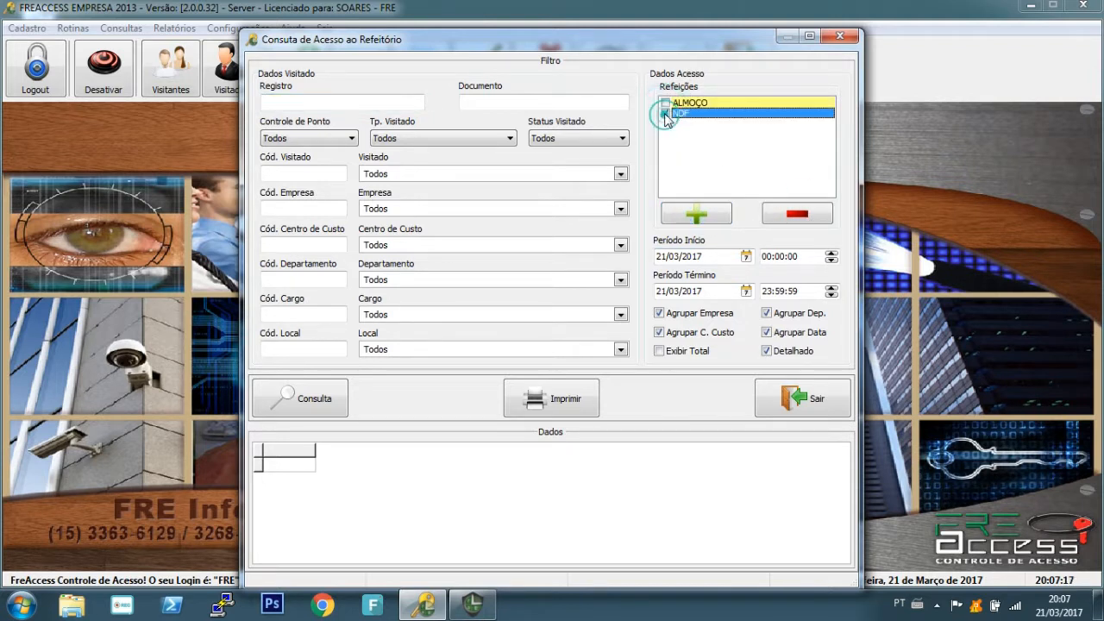
left_click(665, 102)
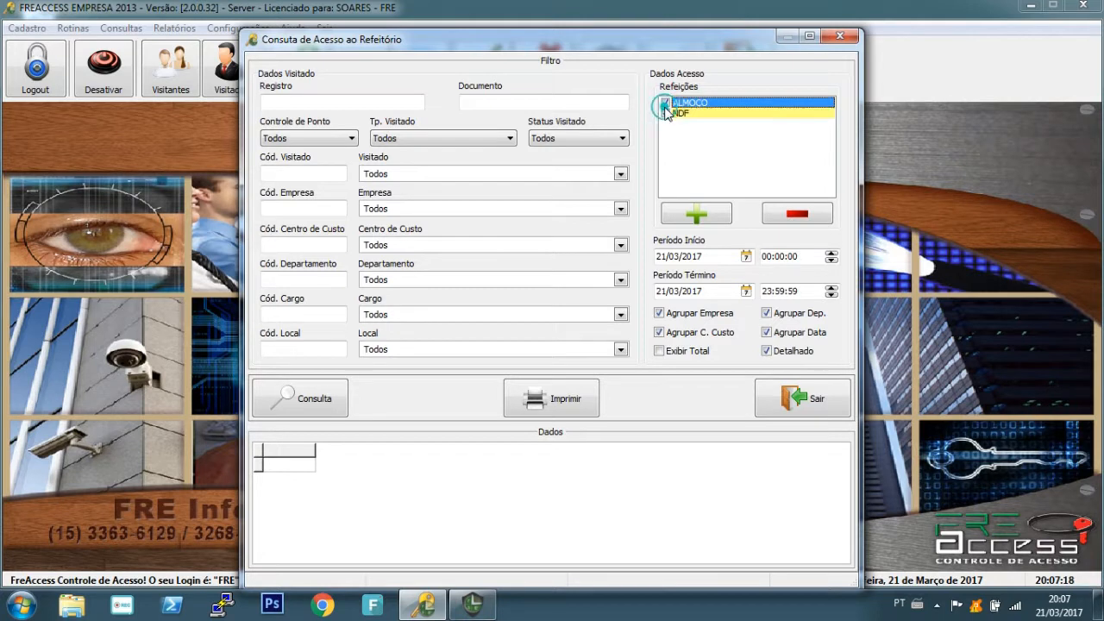
Run the cafeteria query for 21/03/2017 with all groupings enabled, preview the printable report, and close it.
left_click(728, 253)
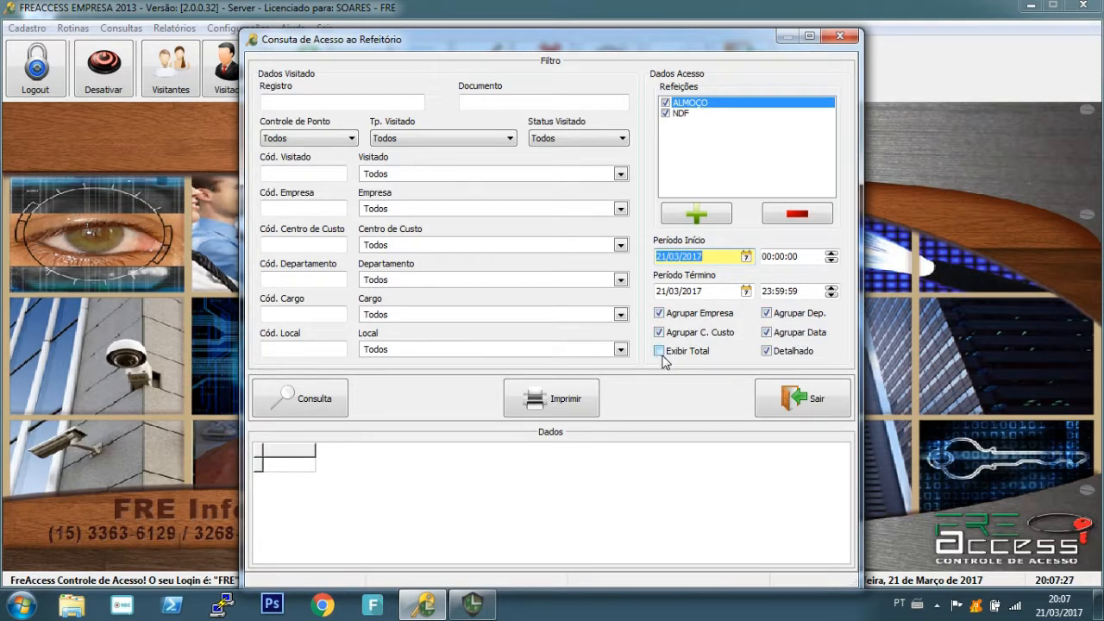
left_click(306, 399)
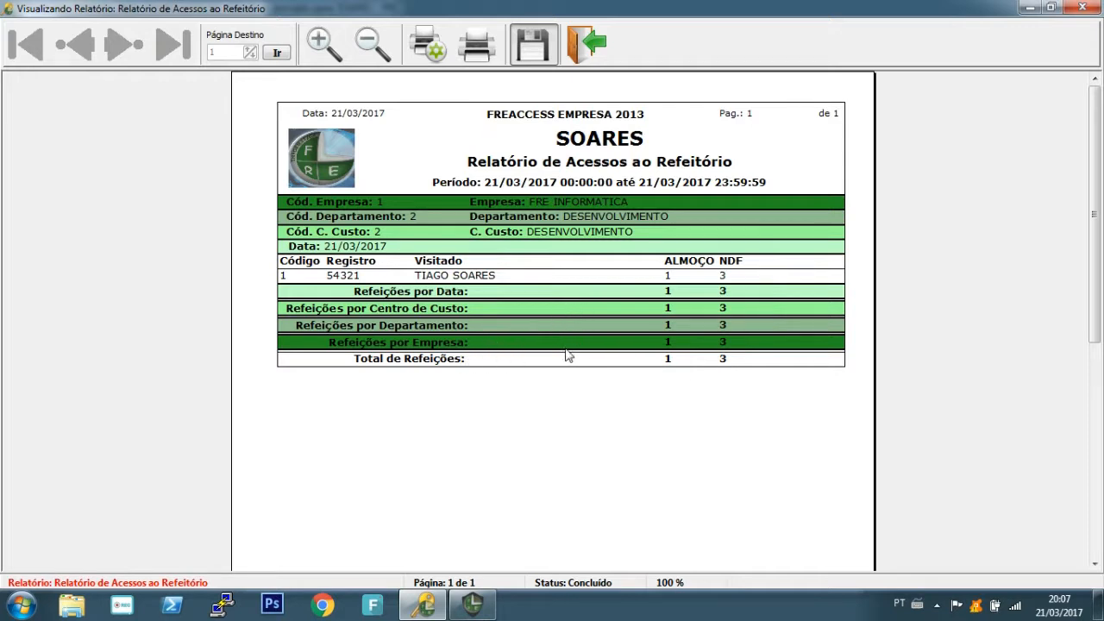
left_click(586, 43)
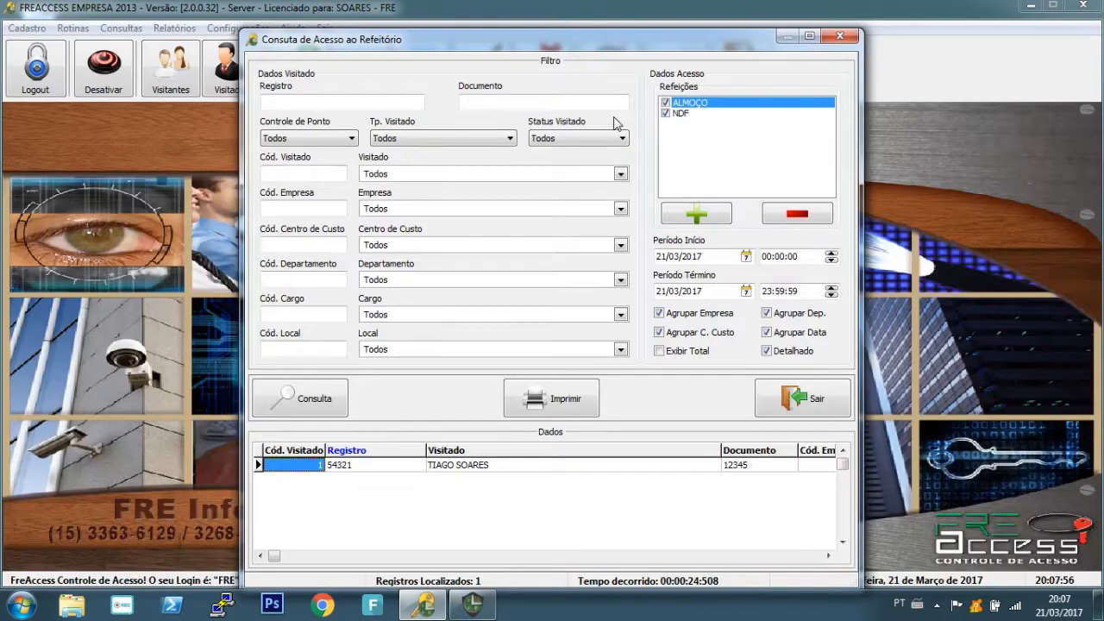
Enable Exibir Total, rerun the cafeteria query, and preview the report with its total column before closing it.
left_click(672, 351)
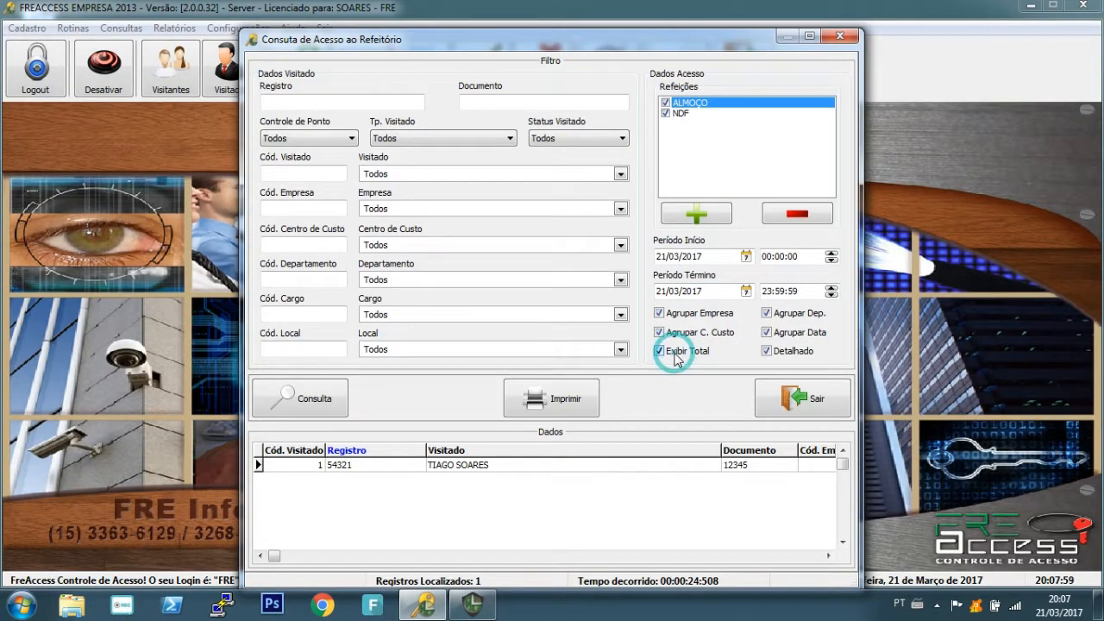
left_click(314, 405)
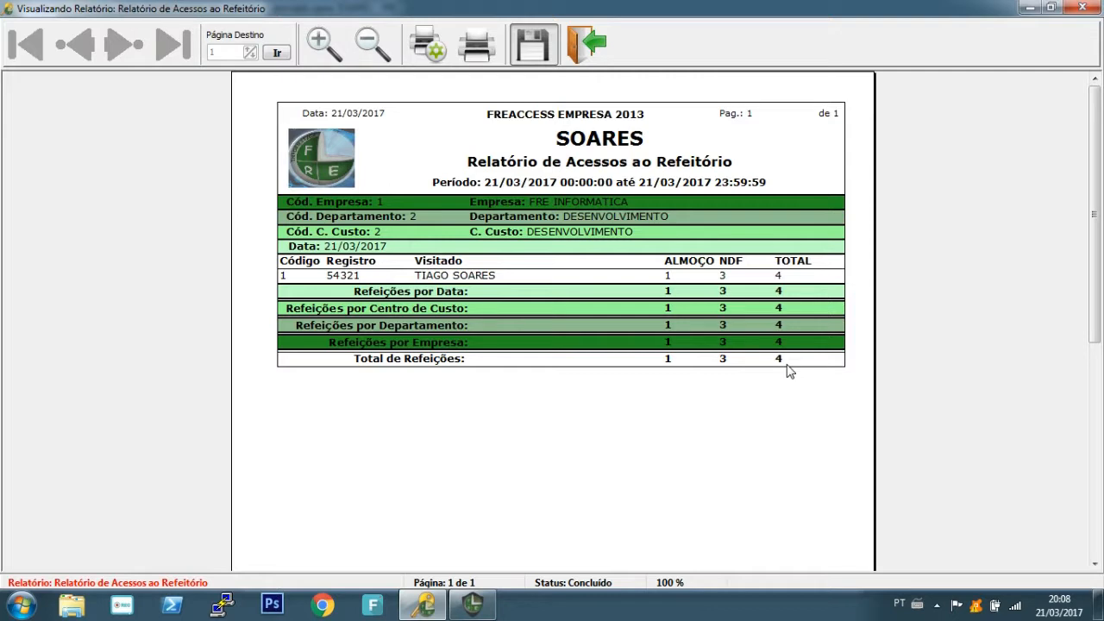
left_click(594, 49)
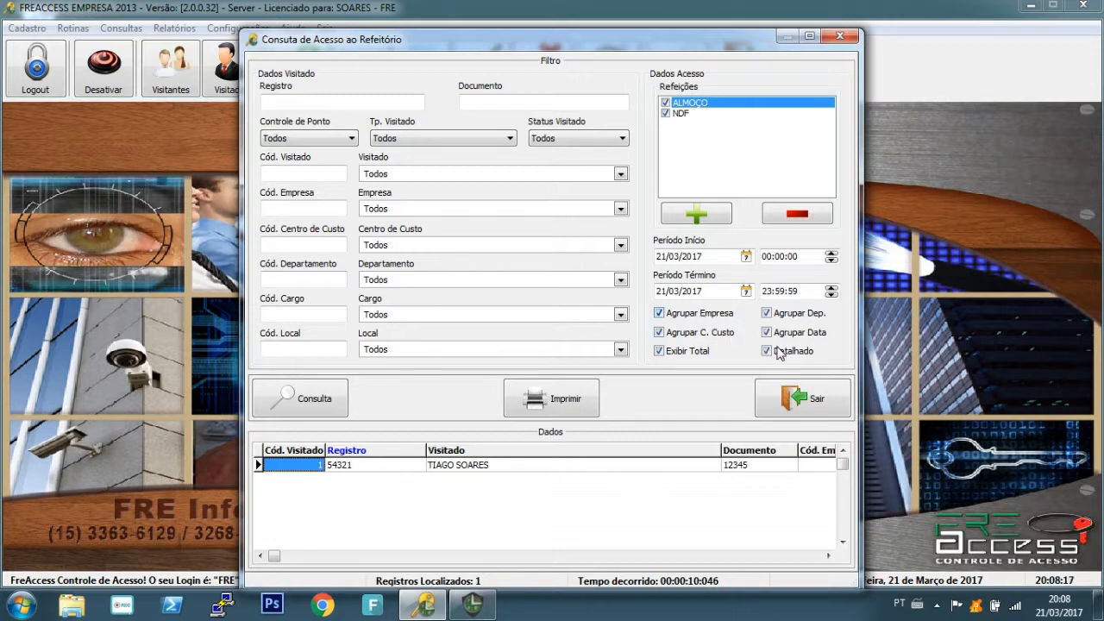
Turn off grouping by cost centre, date and department, preview the cafeteria report grouped only by company, and close it.
left_click(720, 332)
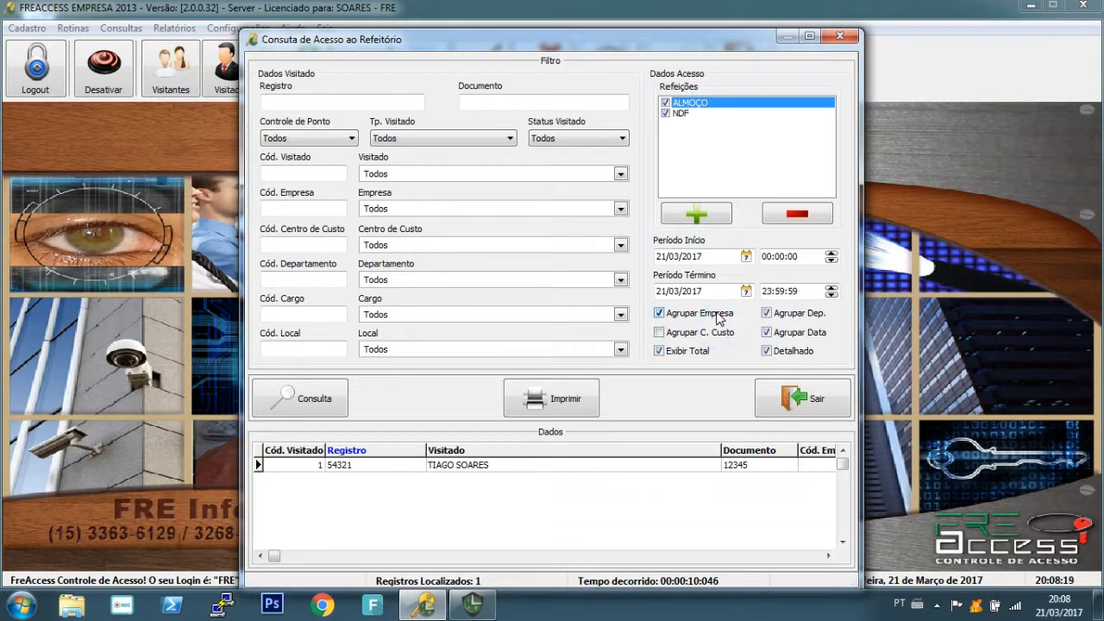
left_click(783, 335)
left_click(780, 313)
left_click(523, 412)
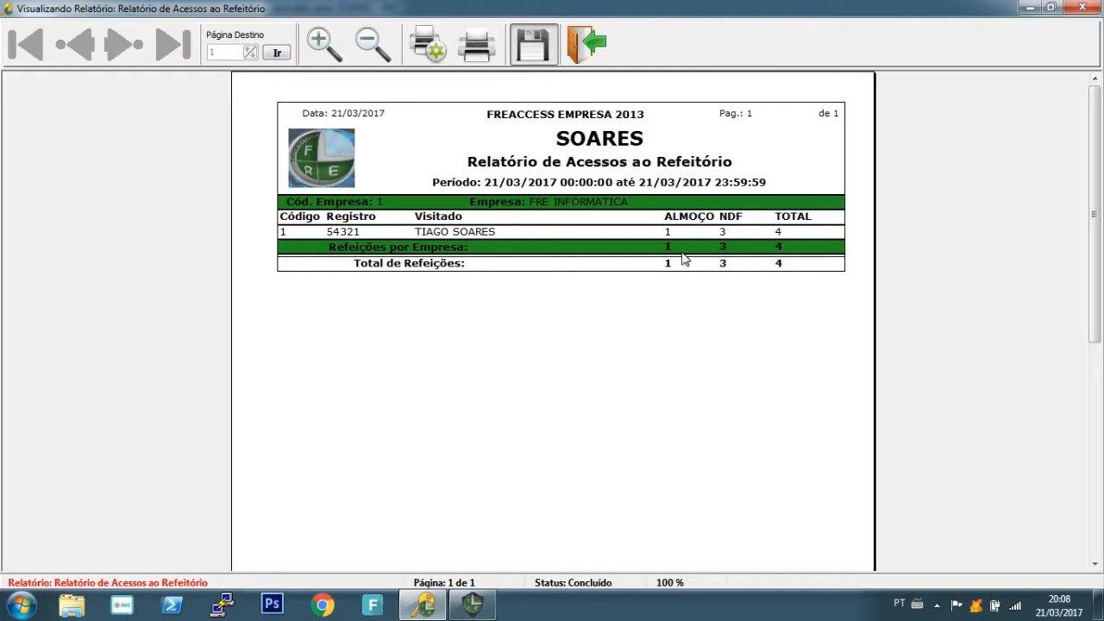
left_click(583, 45)
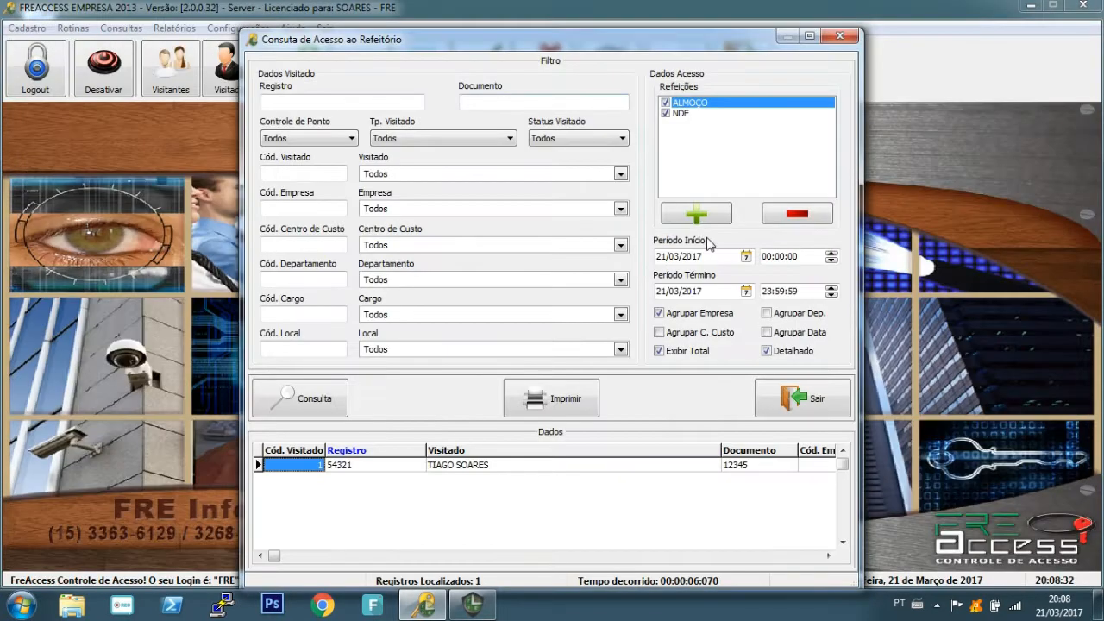
Turn off Detalhado, rerun the cafeteria query, and preview the summarized report by company before closing it.
left_click(784, 360)
left_click(295, 414)
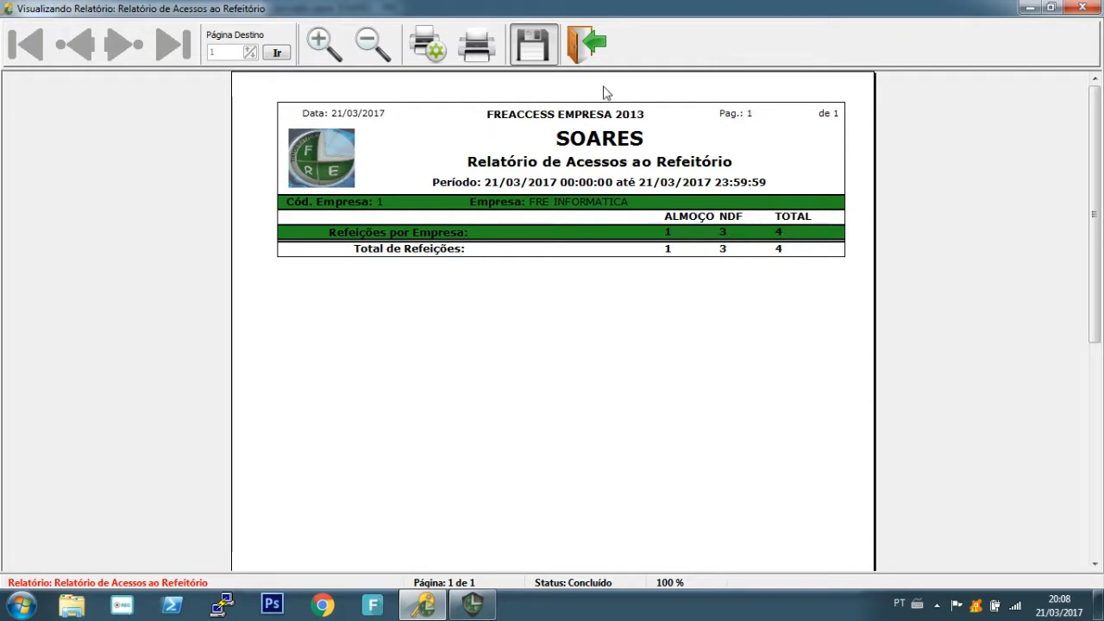
left_click(591, 45)
Turn off Exibir Total and Agrupar Empresa, rerun the cafeteria query, preview the ungrouped report, and close it.
left_click(677, 353)
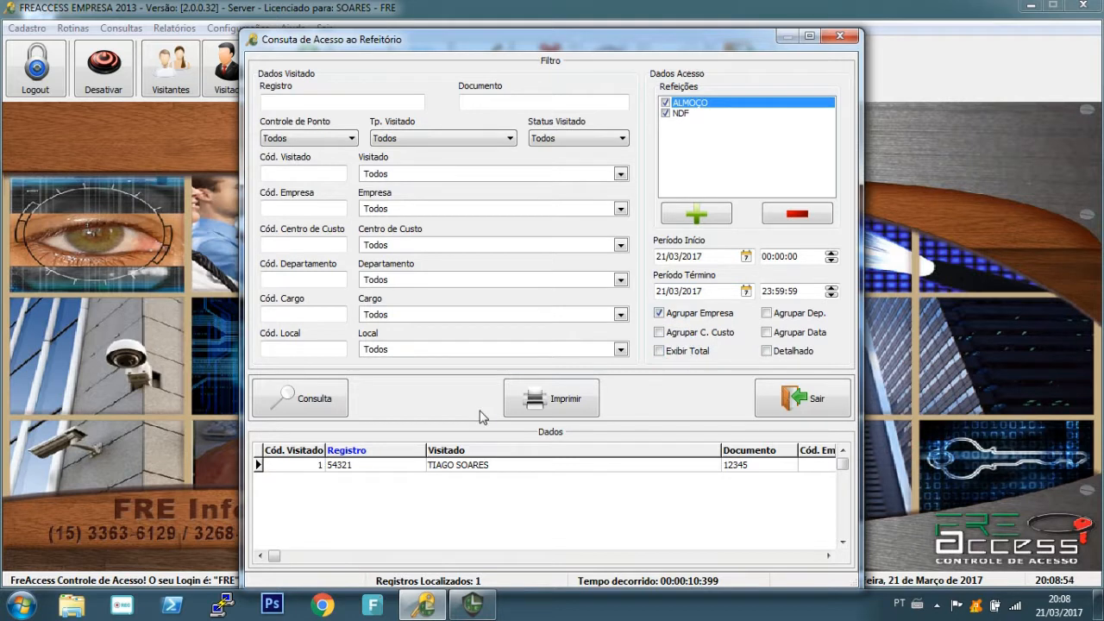
left_click(325, 404)
left_click(556, 401)
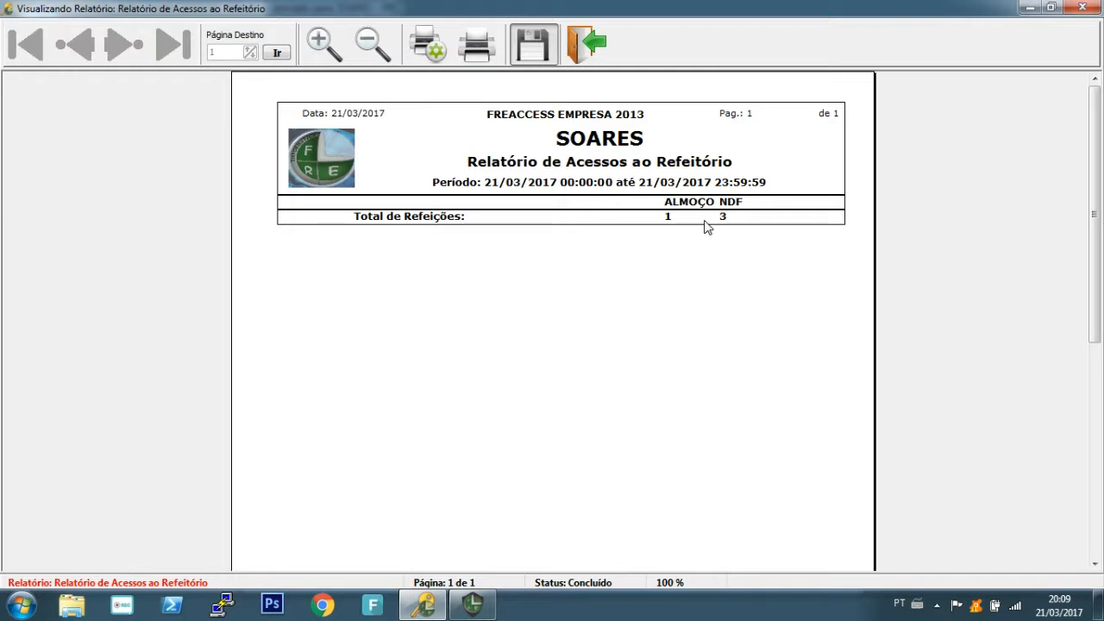
left_click(586, 43)
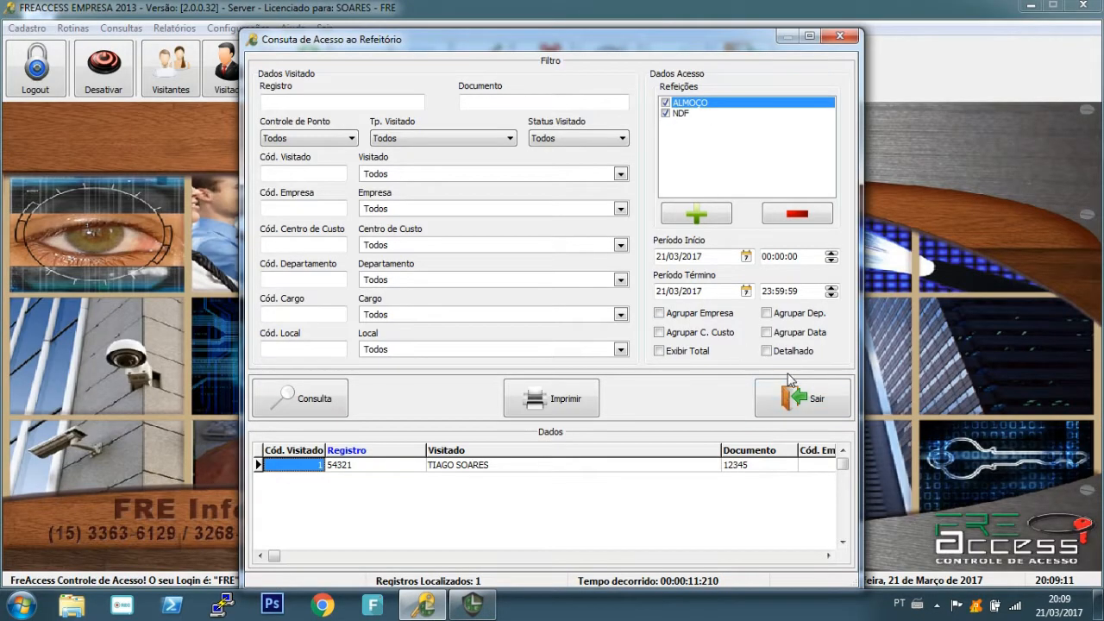
Leave the cafeteria query and open the advanced visits report query (Visitas, Avançado).
left_click(797, 398)
left_click(175, 27)
mouse_move(194, 67)
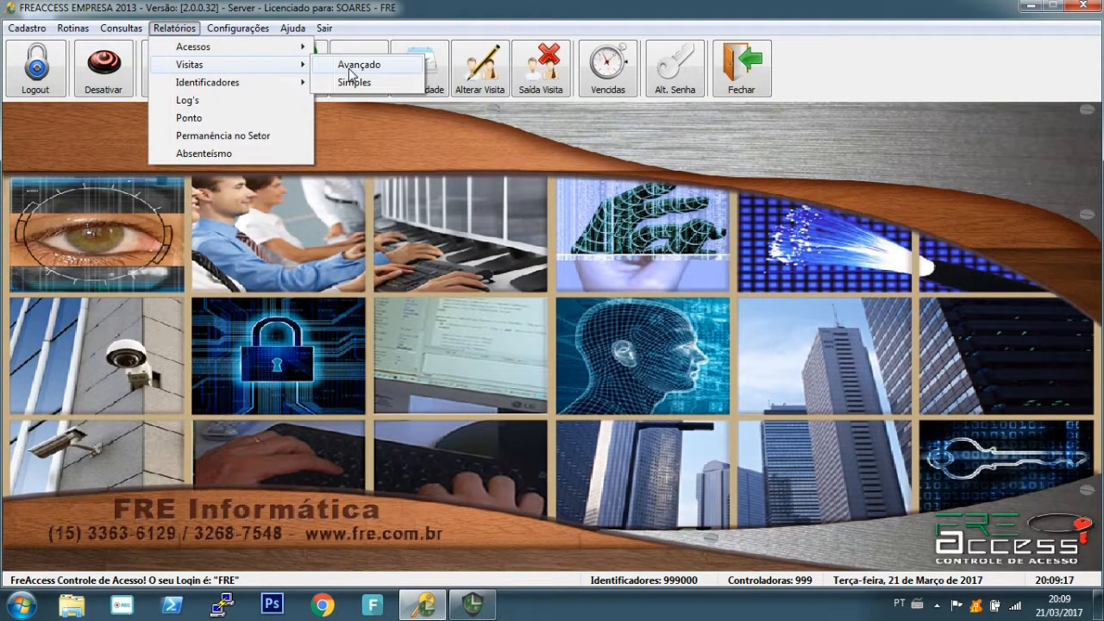
left_click(350, 73)
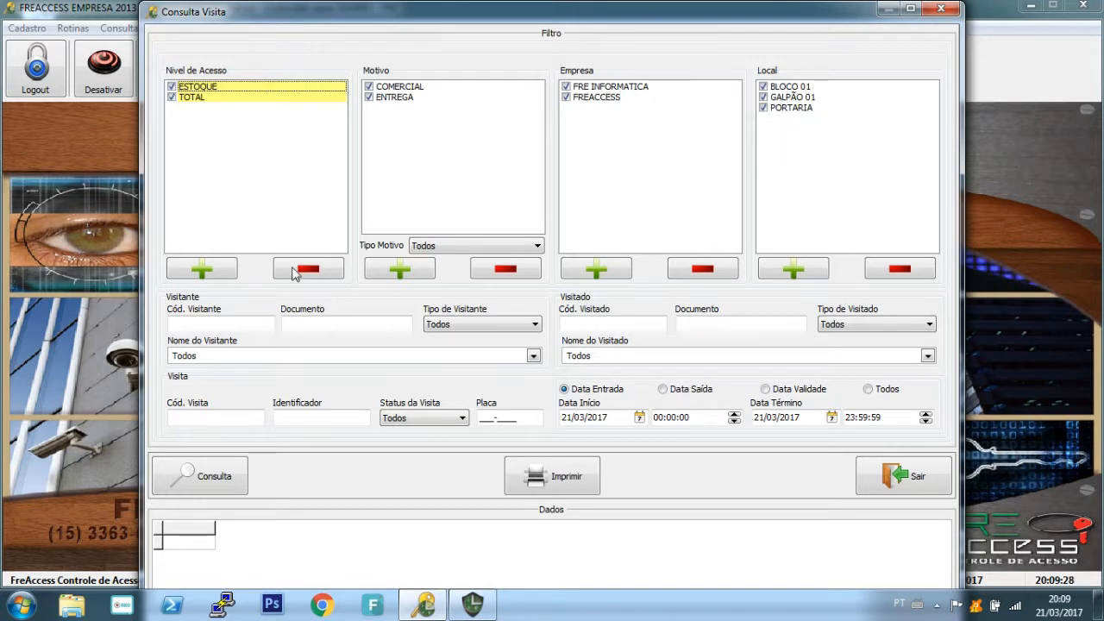
Try deselecting and reselecting all entries in the Nível de Acesso and Motivo filters.
left_click(316, 285)
left_click(319, 277)
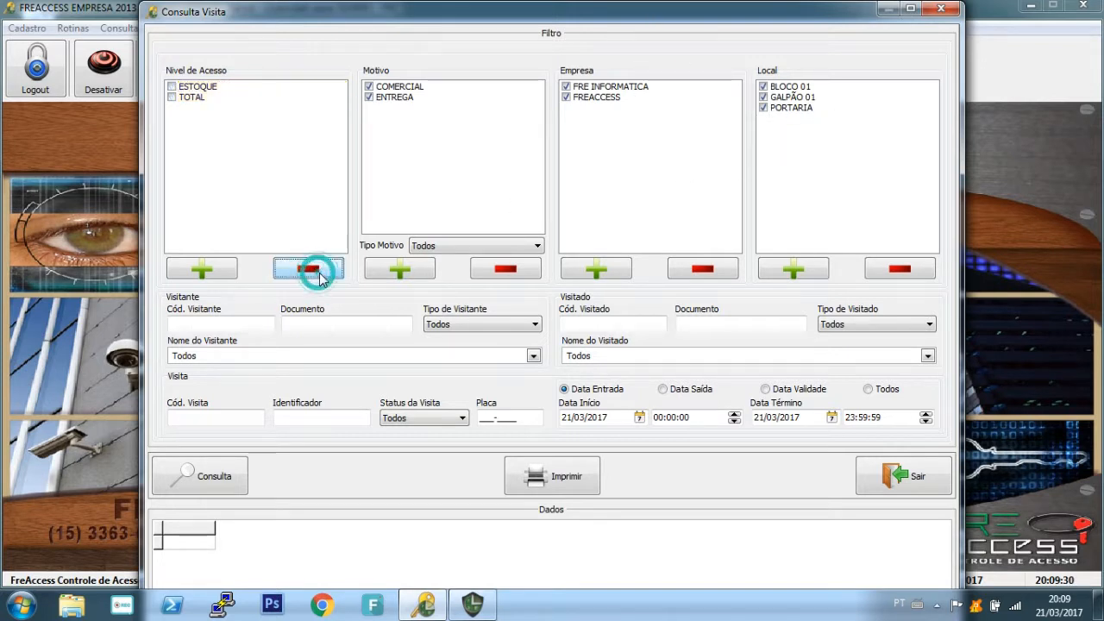
left_click(202, 270)
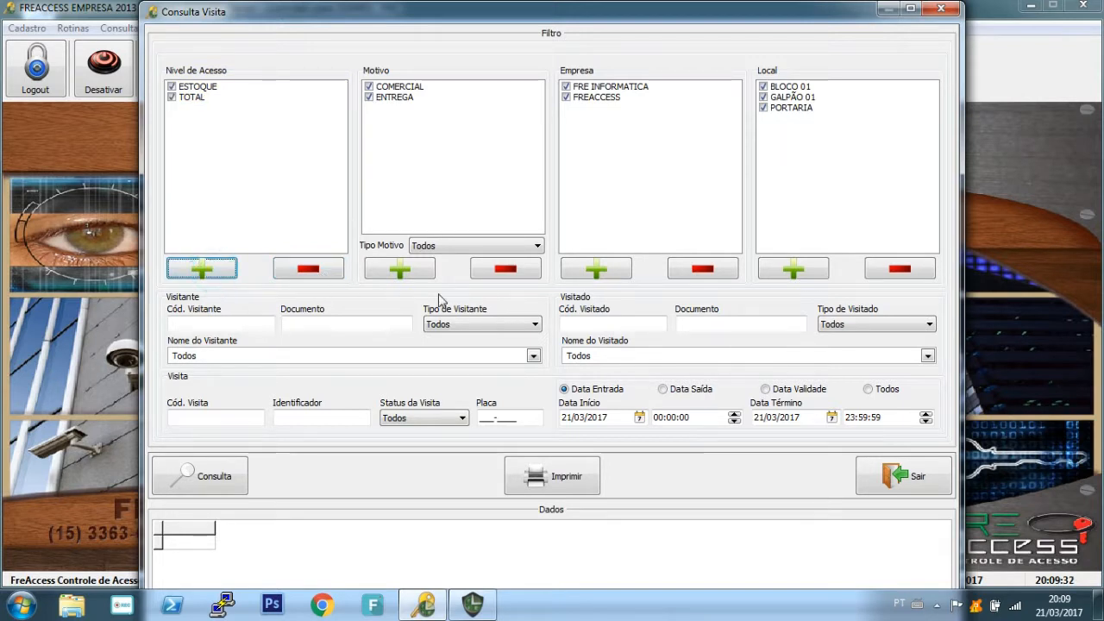
left_click(401, 274)
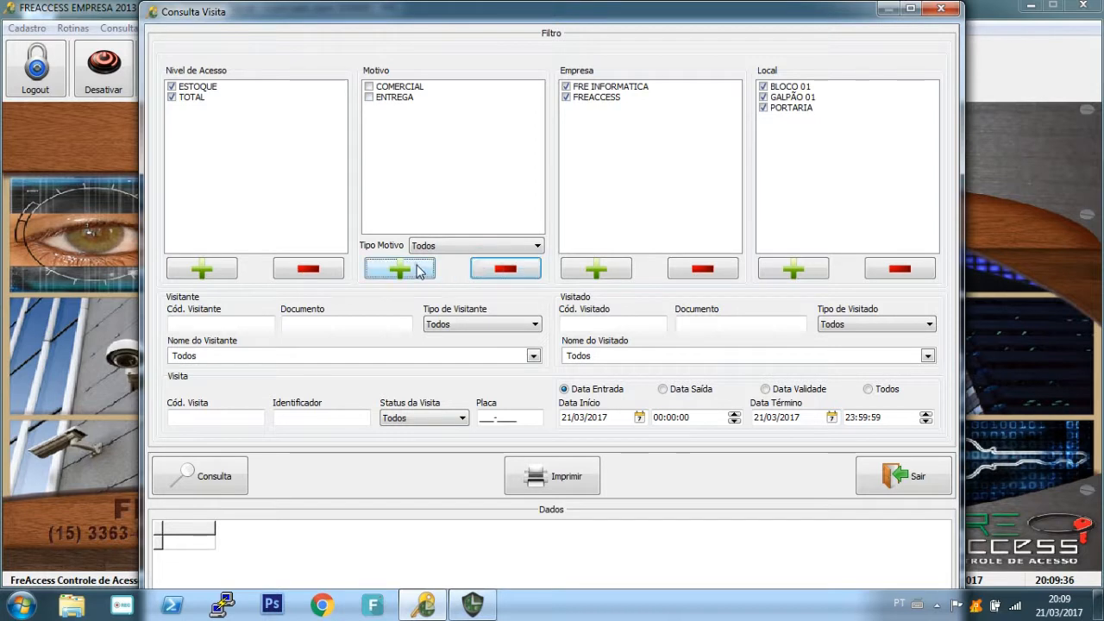
Try the Tipo Motivo filter with Visita, Prestador de Serviço and Entrega, and reset it to Todos.
left_click(438, 245)
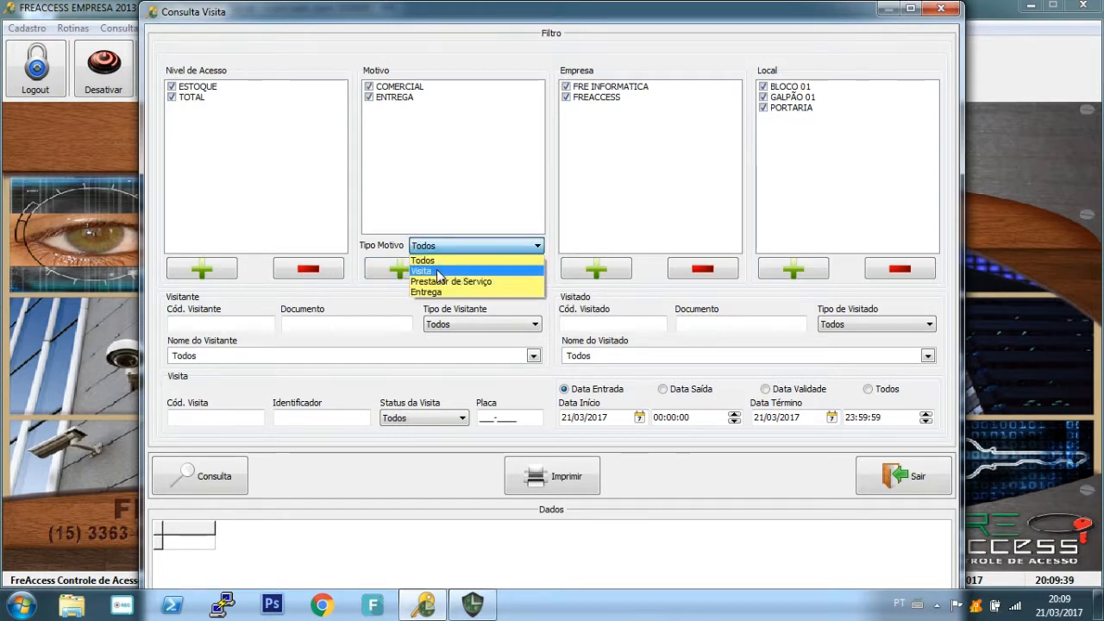
left_click(435, 271)
left_click(438, 249)
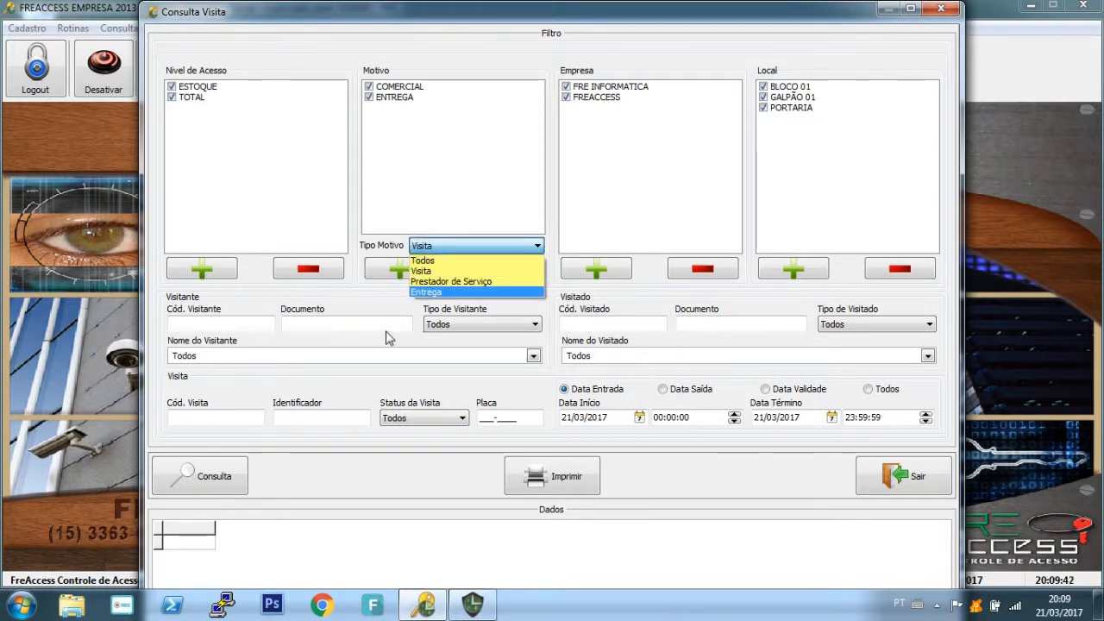
left_click(391, 321)
left_click(479, 246)
left_click(423, 280)
left_click(470, 246)
left_click(431, 291)
left_click(461, 246)
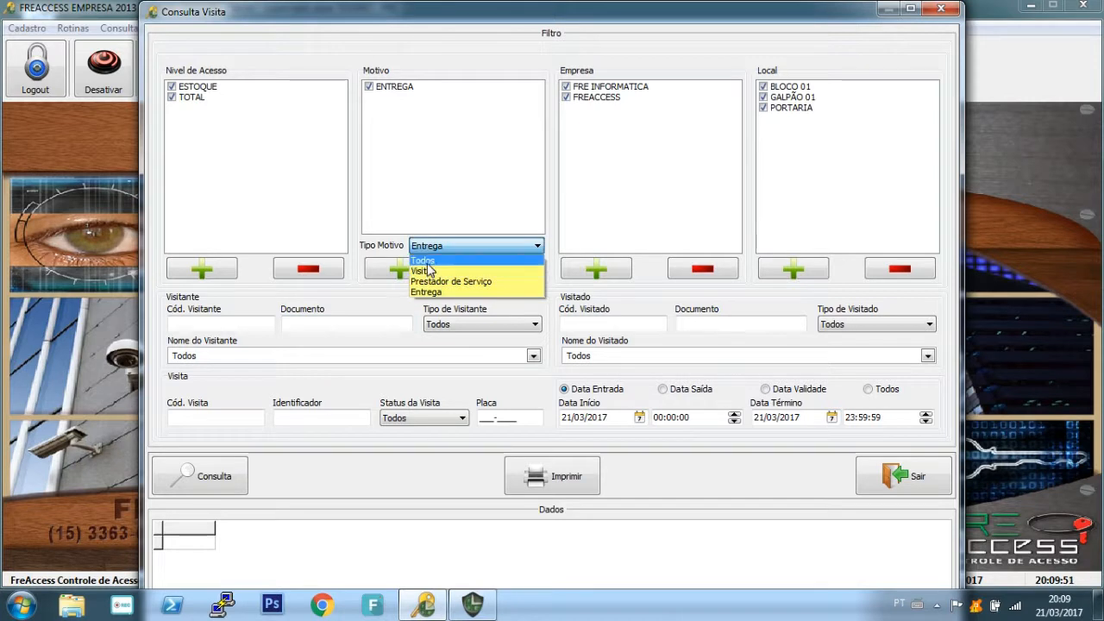
left_click(427, 253)
left_click(357, 318)
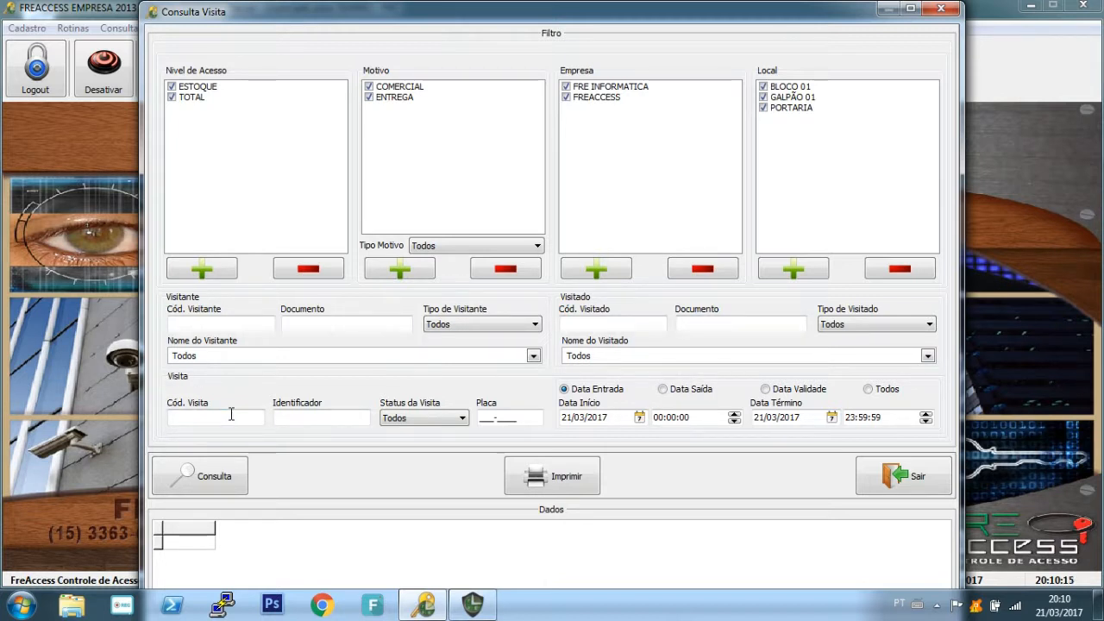
Examine the Identificador, Placa and Status da Visita filters of the visits query without setting any of them.
left_click(309, 419)
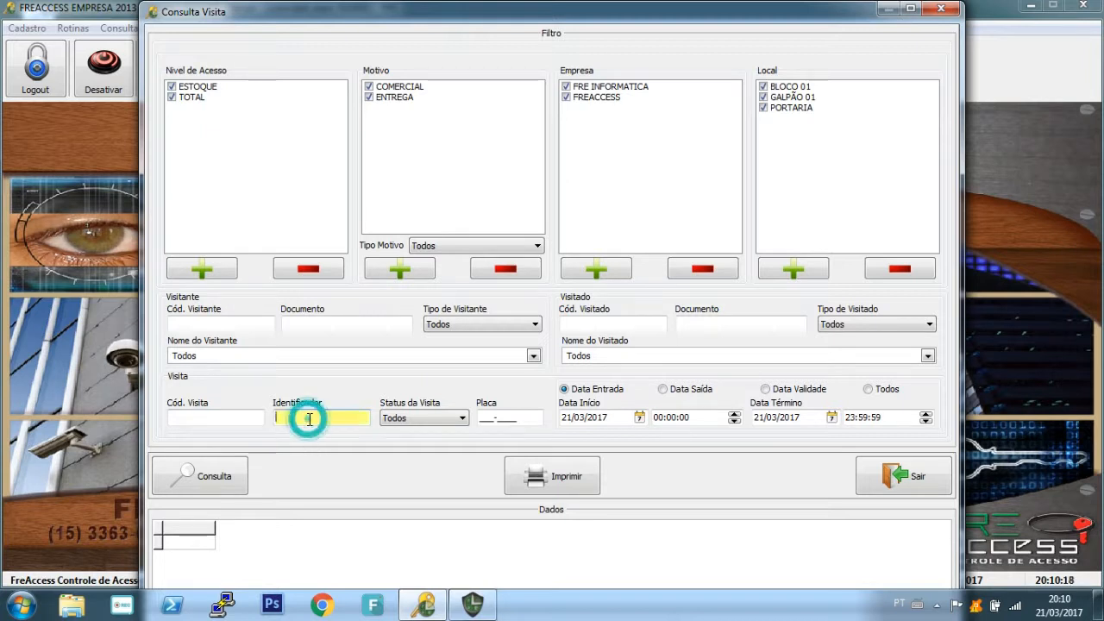
left_click(509, 417)
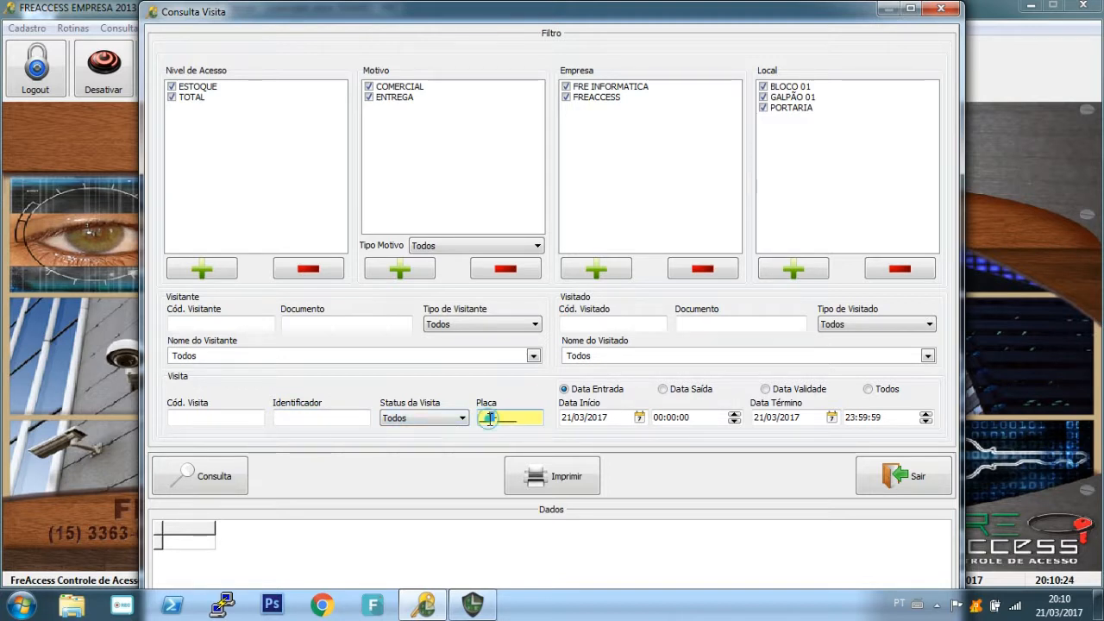
left_click(436, 419)
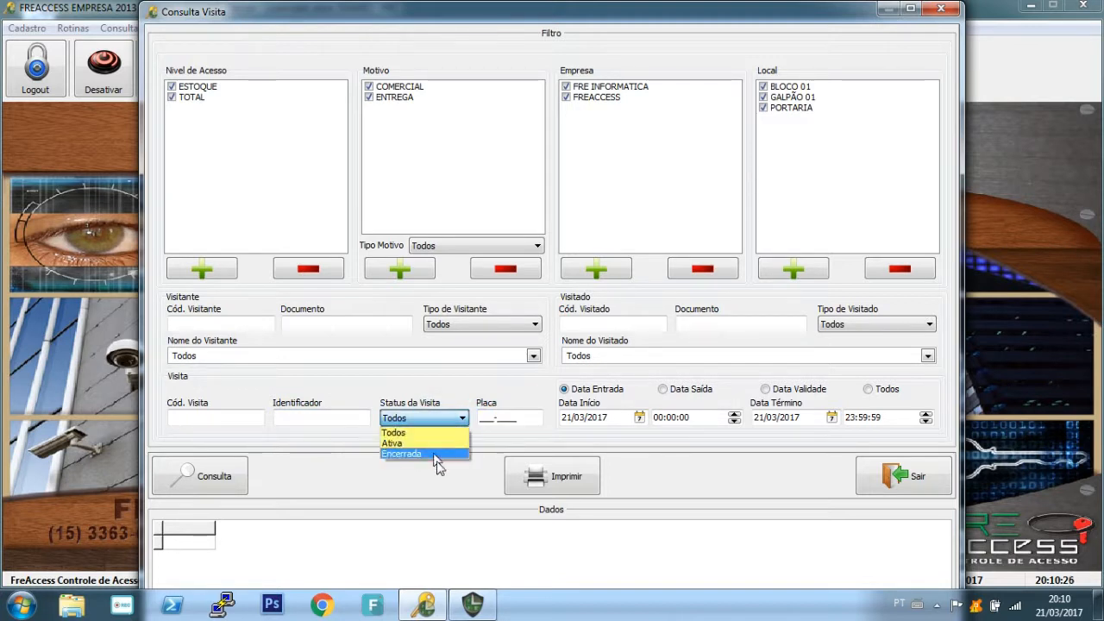
left_click(491, 438)
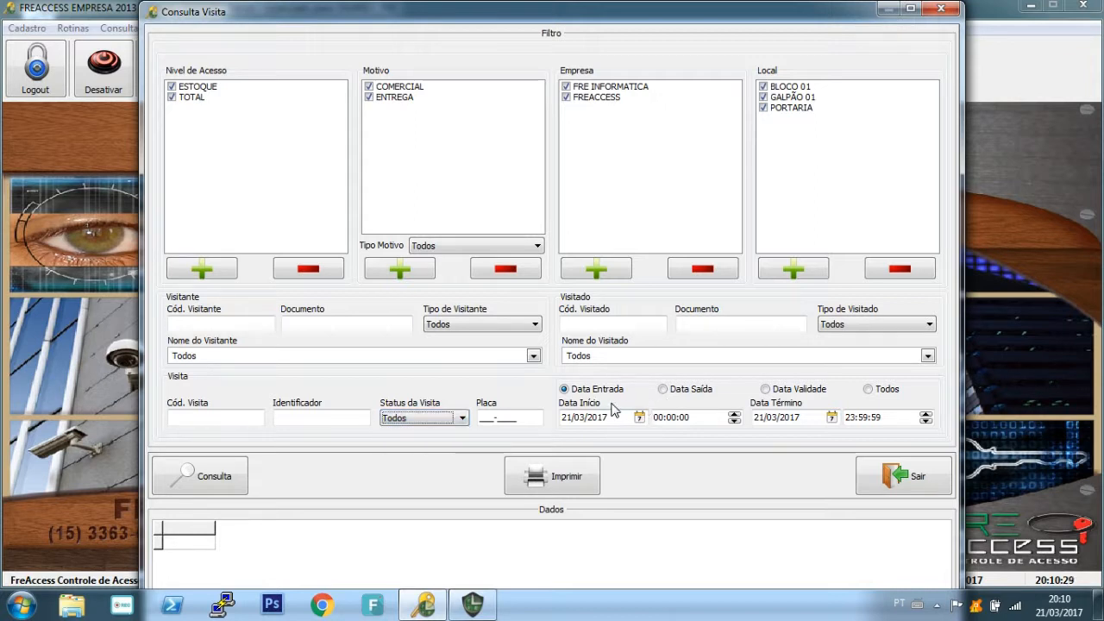
Try the date criteria Data Saída, Data Validade and Todos, and restore Data Entrada.
left_click(680, 390)
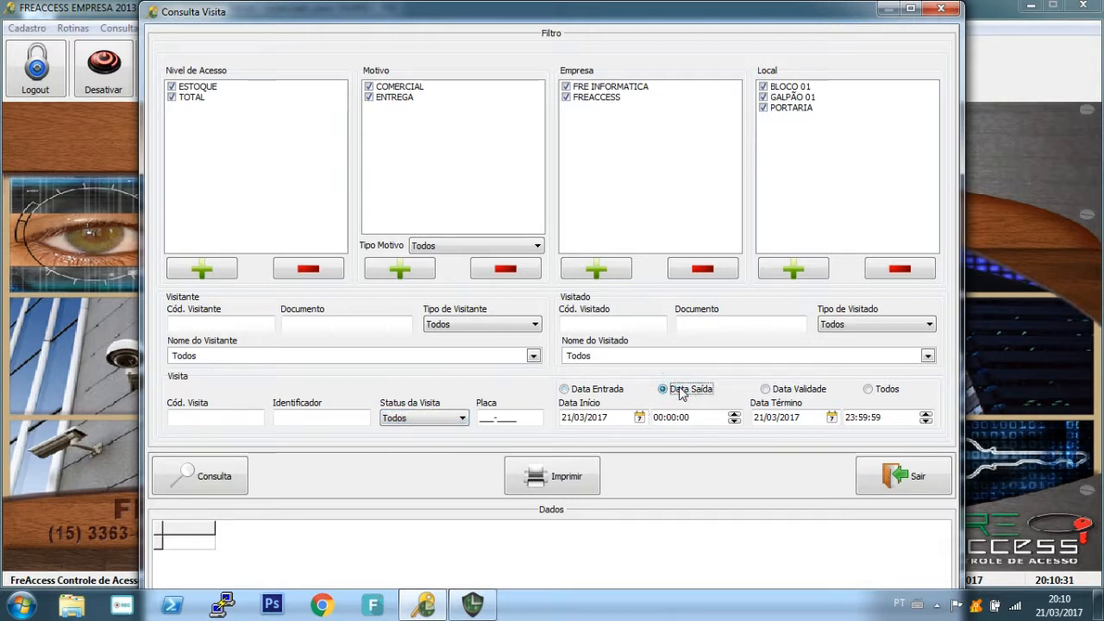
left_click(793, 393)
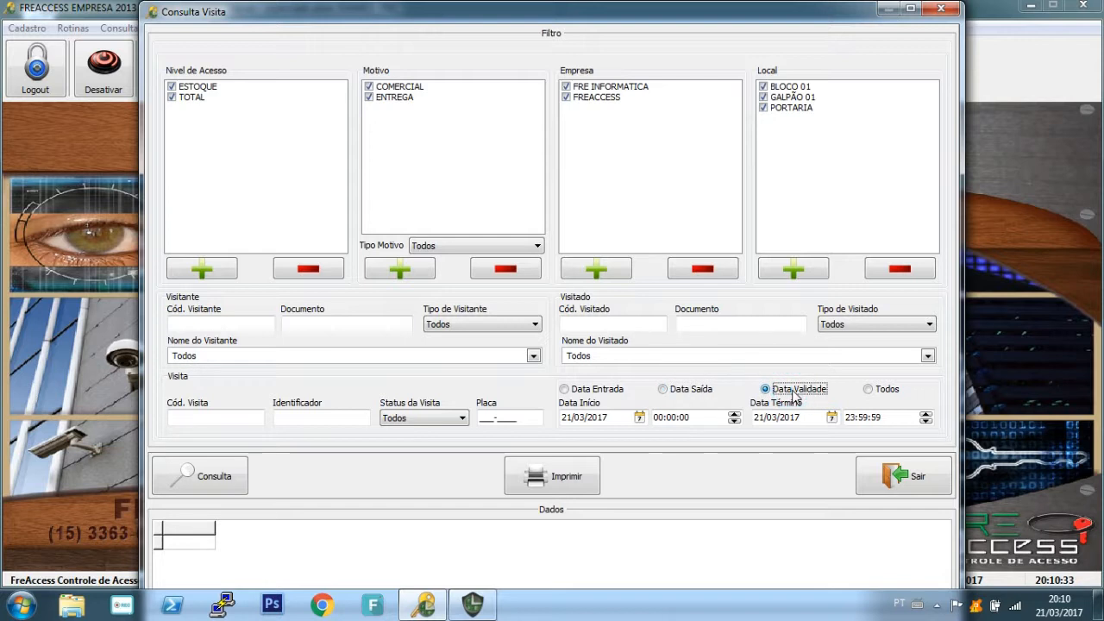
left_click(869, 390)
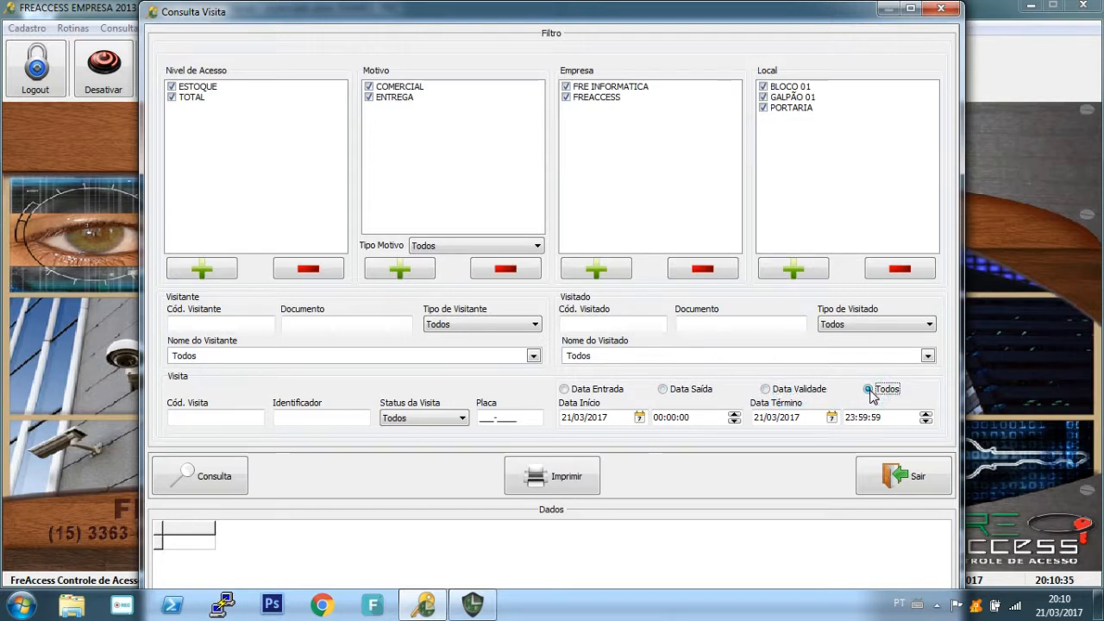
left_click(569, 390)
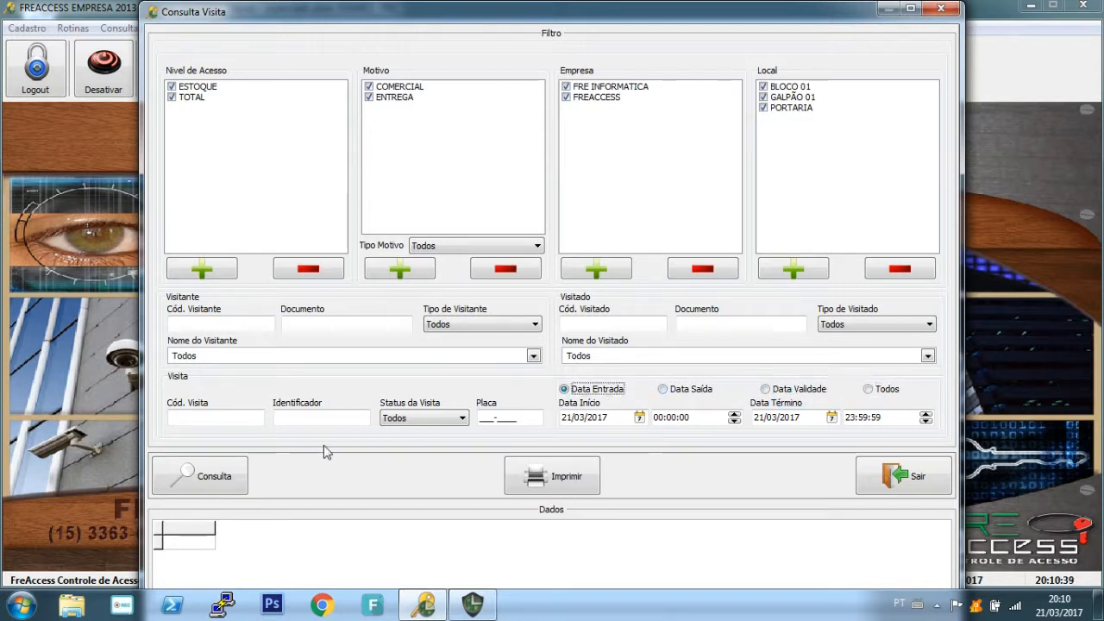
Run the advanced visits query, view the results with the filter area collapsed, and preview the visits report before closing it.
left_click(207, 471)
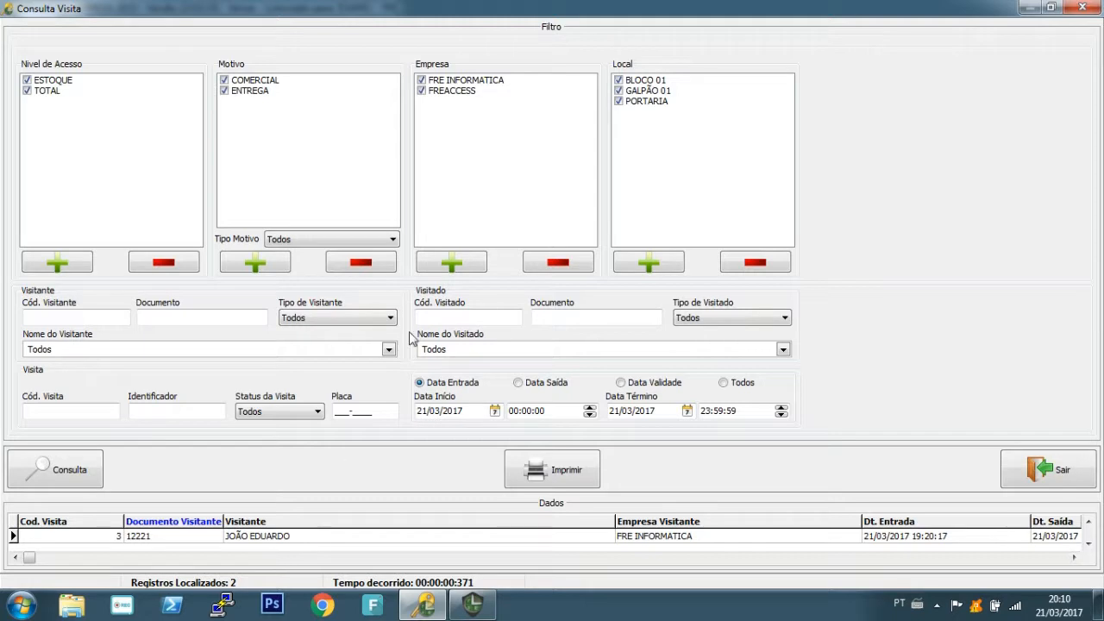
left_click(556, 30)
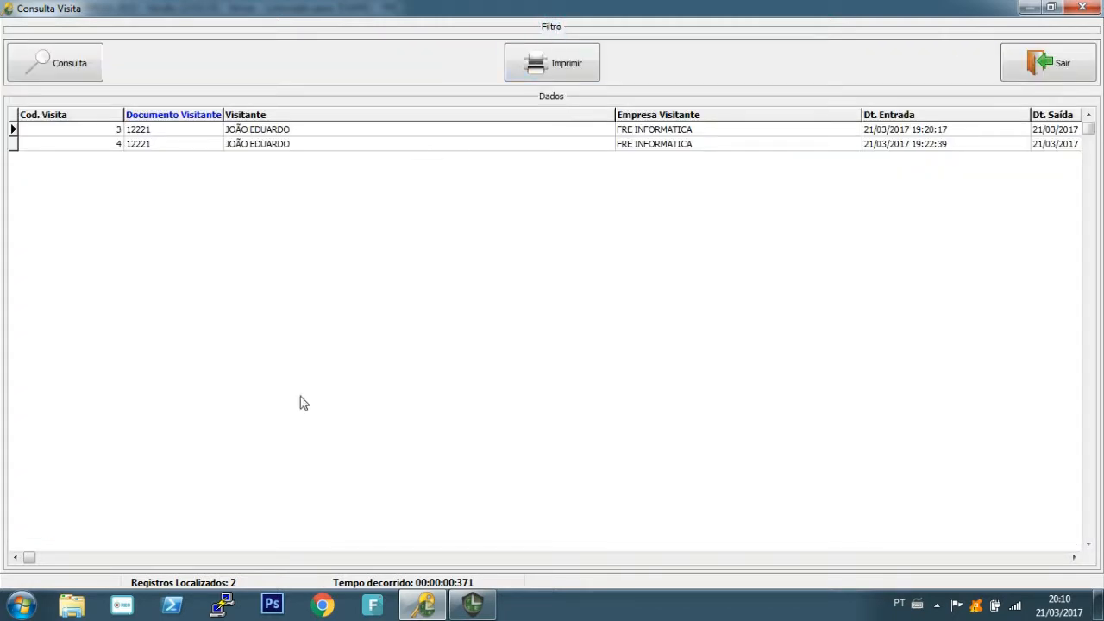
left_click(552, 28)
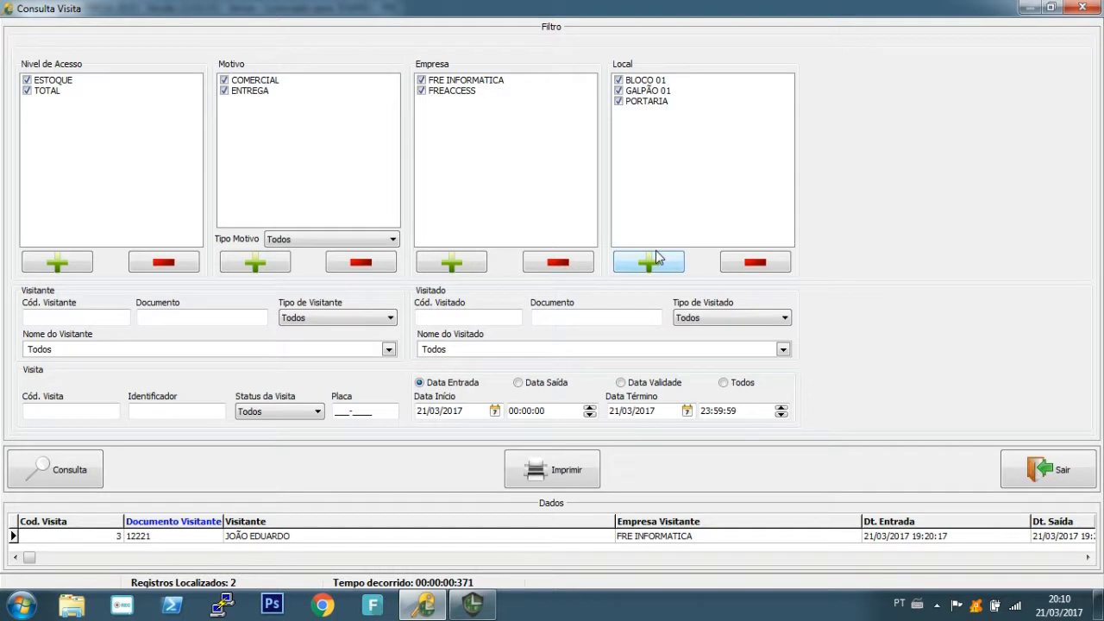
left_click(589, 481)
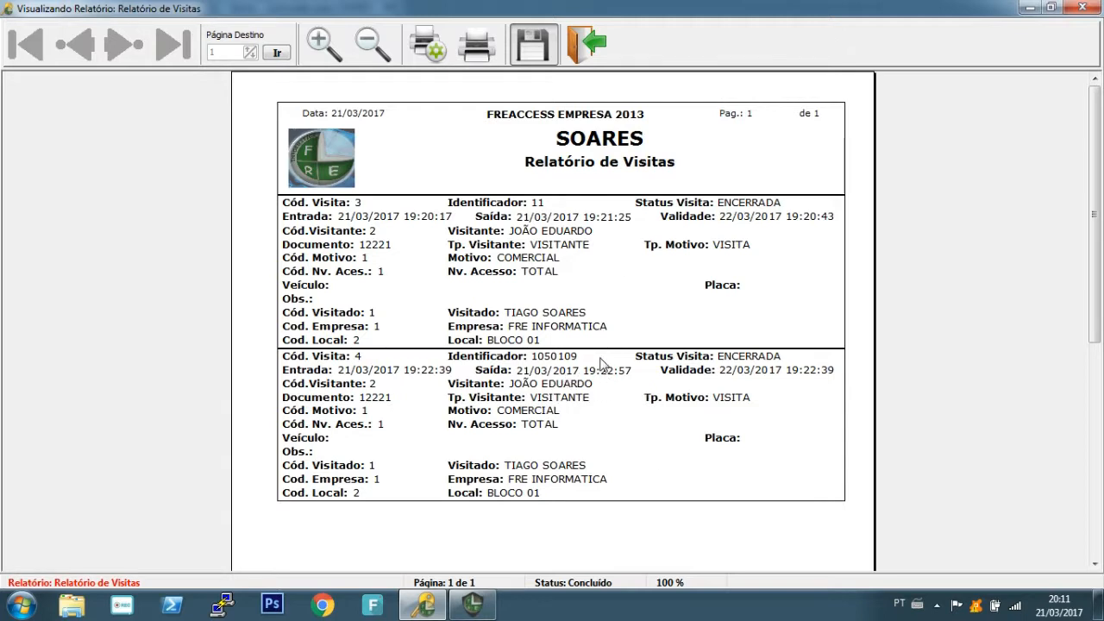
left_click(586, 43)
Leave the advanced visits query and open the simple visits report query (Visitas, Simples).
left_click(1056, 472)
left_click(173, 27)
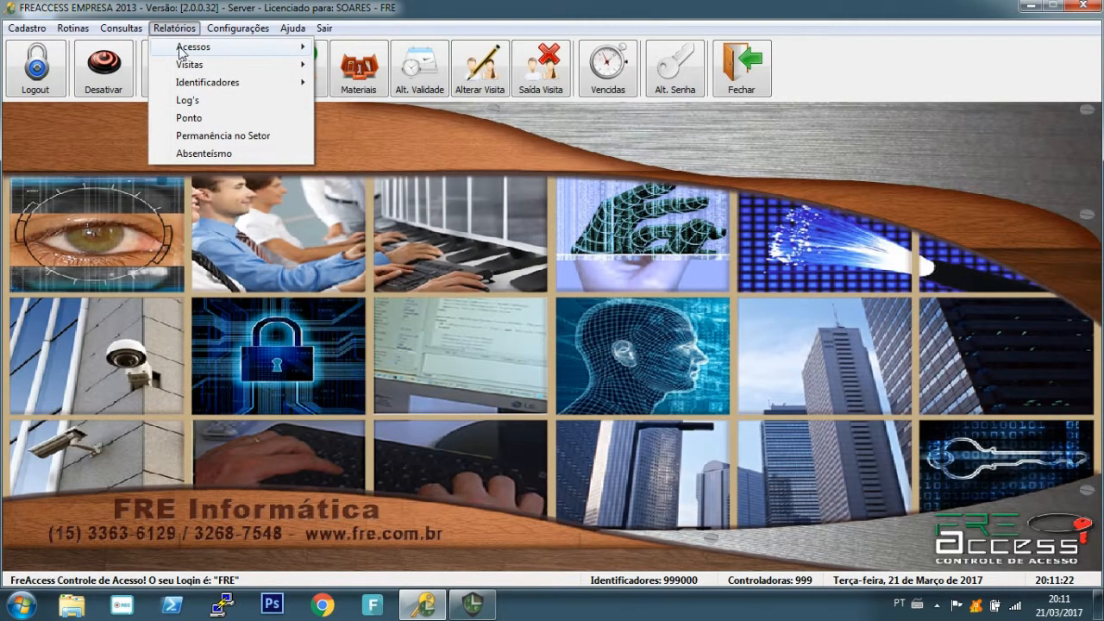
mouse_move(214, 63)
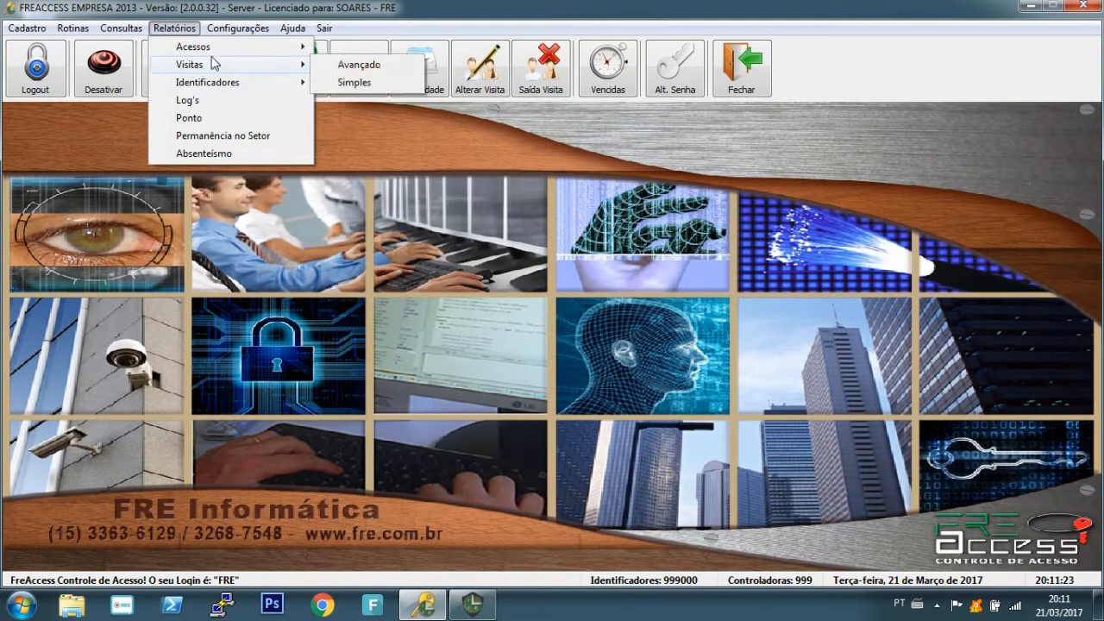
left_click(354, 82)
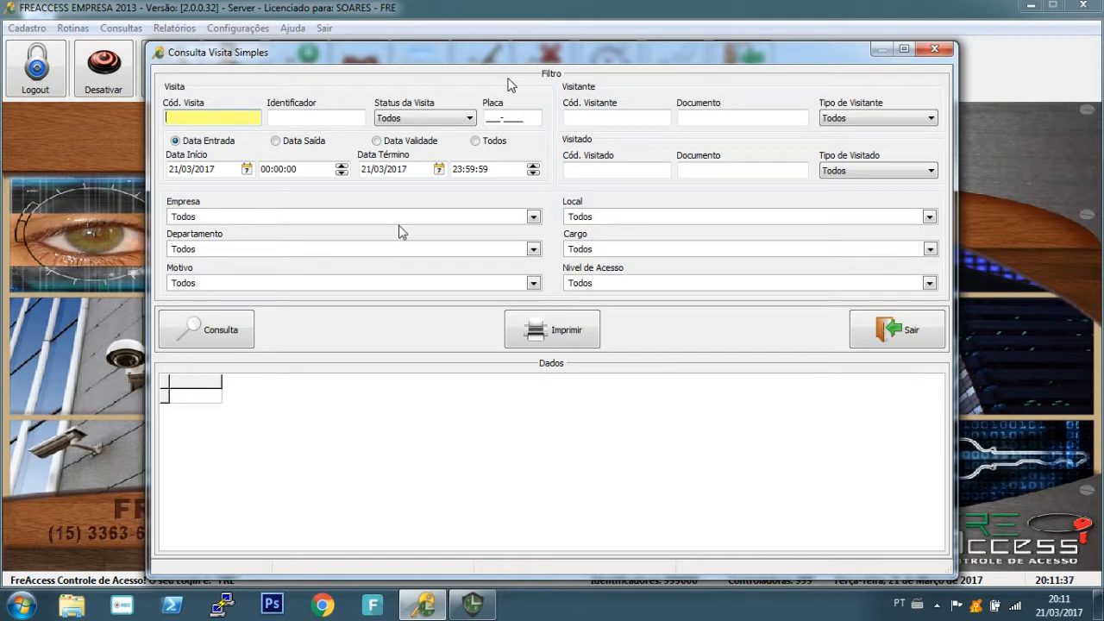
Run the simple visits query with its default filters, preview the visits report, and close the preview.
left_click(190, 336)
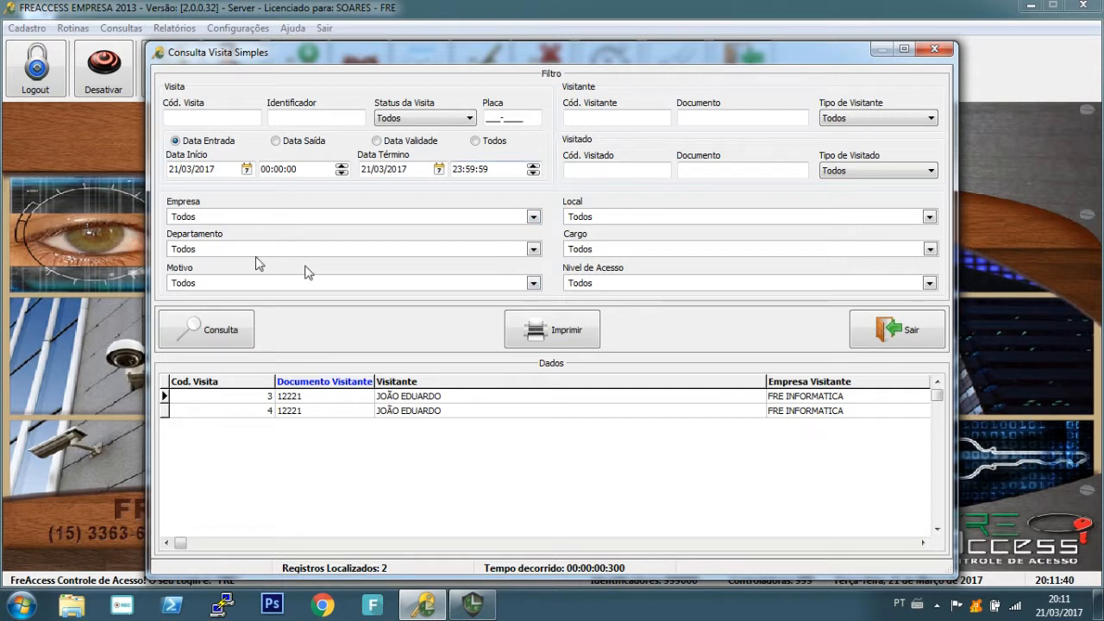
left_click(589, 341)
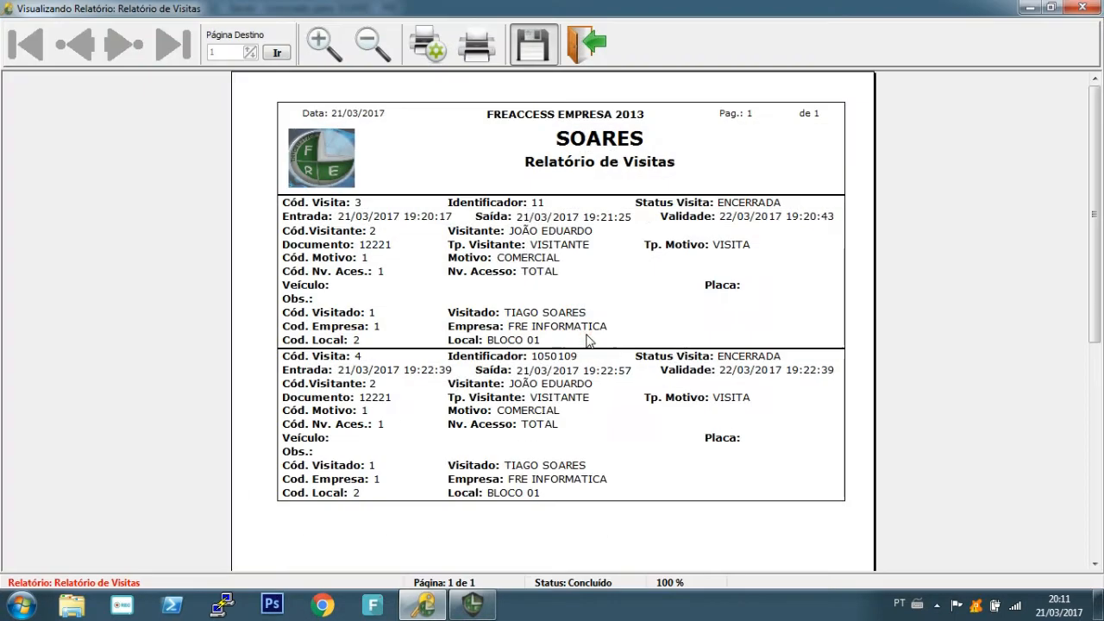
left_click(584, 44)
Leave the simple visits query and open the identifier history report (Identificadores, Histórico Identificadores).
left_click(914, 333)
left_click(174, 28)
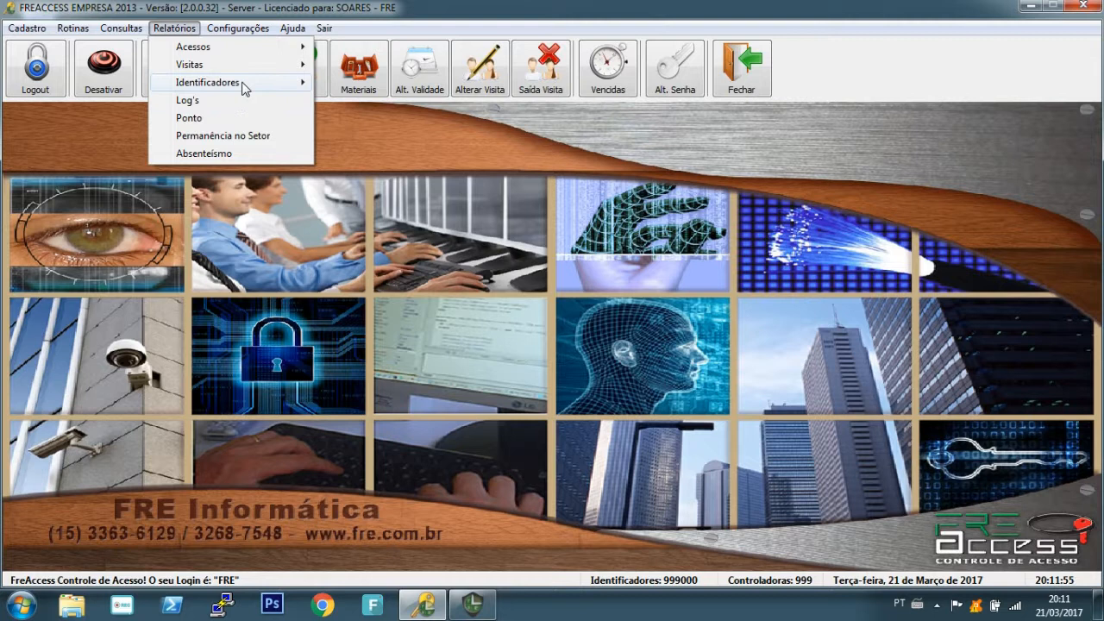
mouse_move(244, 89)
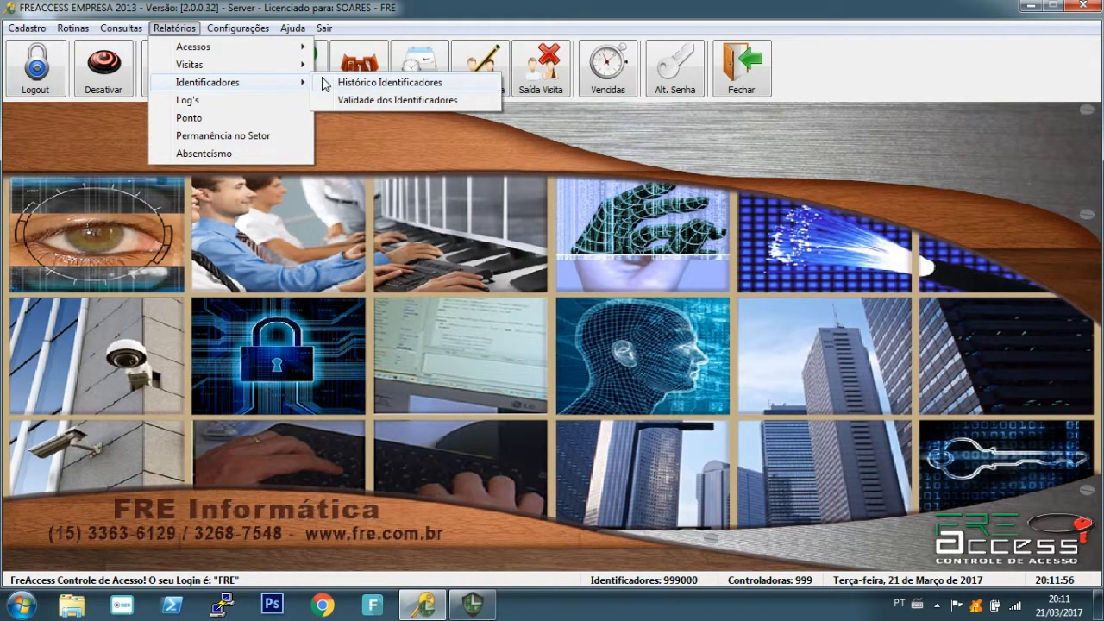
left_click(366, 87)
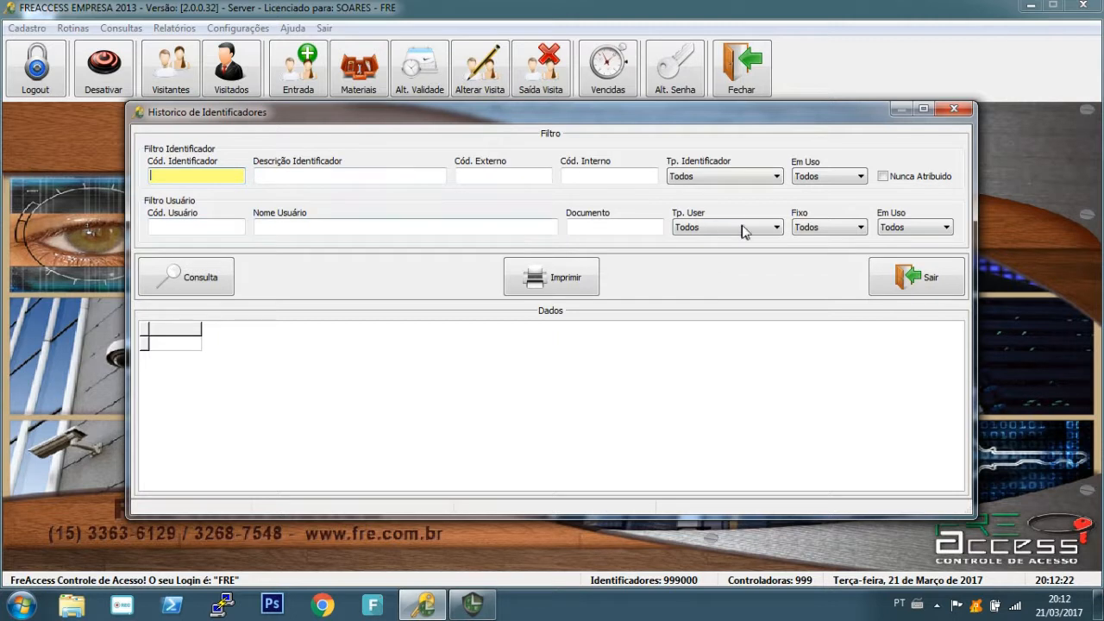
Query the identifier history unfiltered and again with Nunca Atribuido enabled, and preview the never-assigned identifiers report before closing it.
left_click(173, 276)
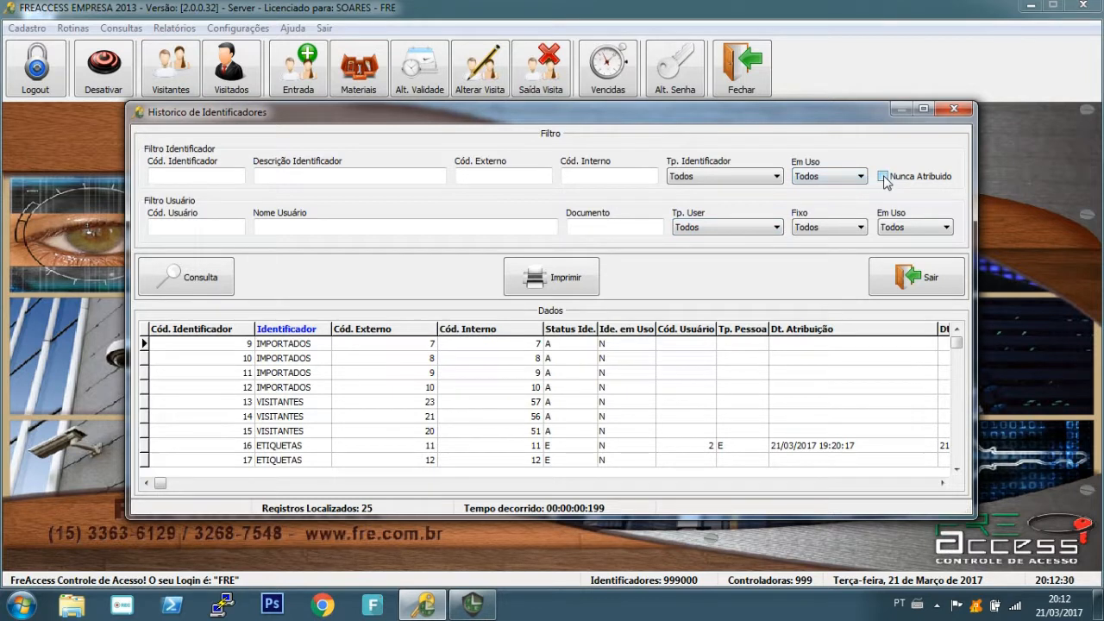
left_click(883, 177)
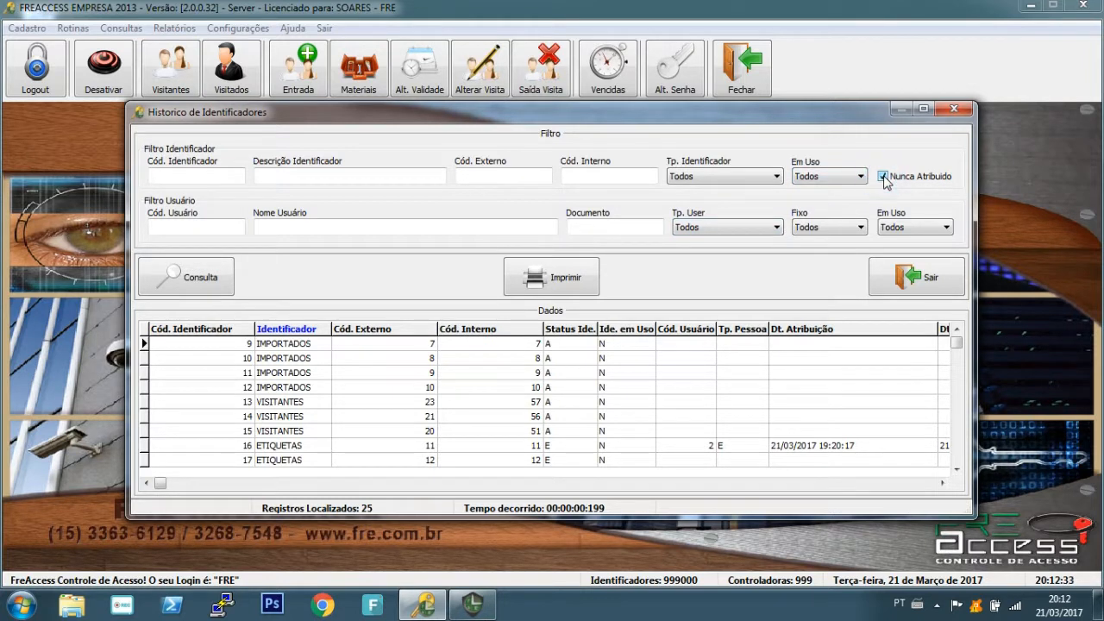
left_click(199, 280)
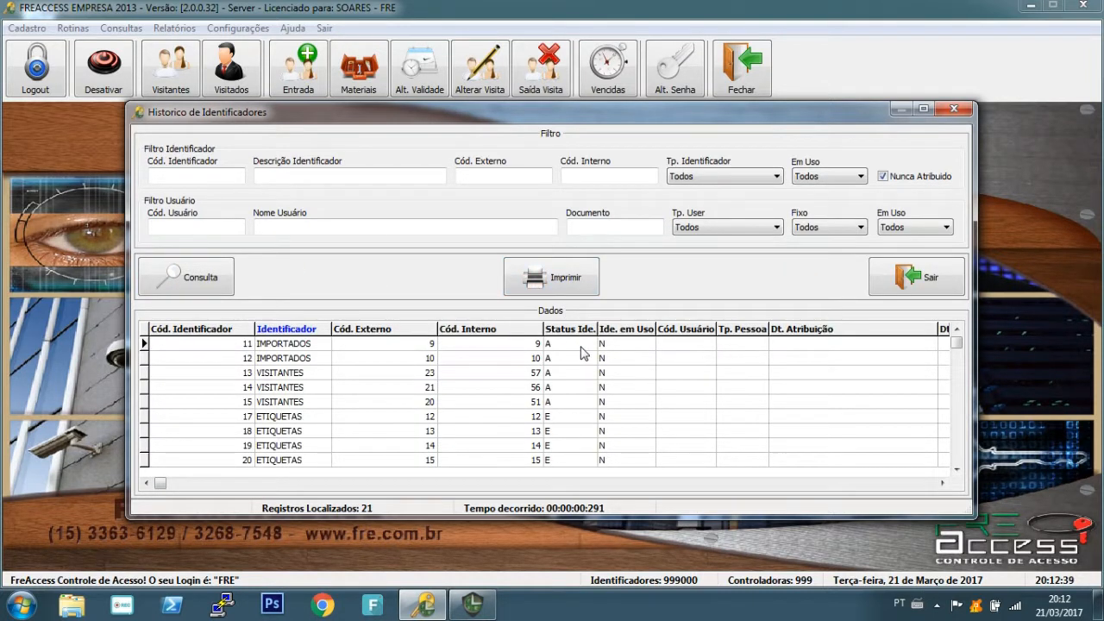
left_click(554, 283)
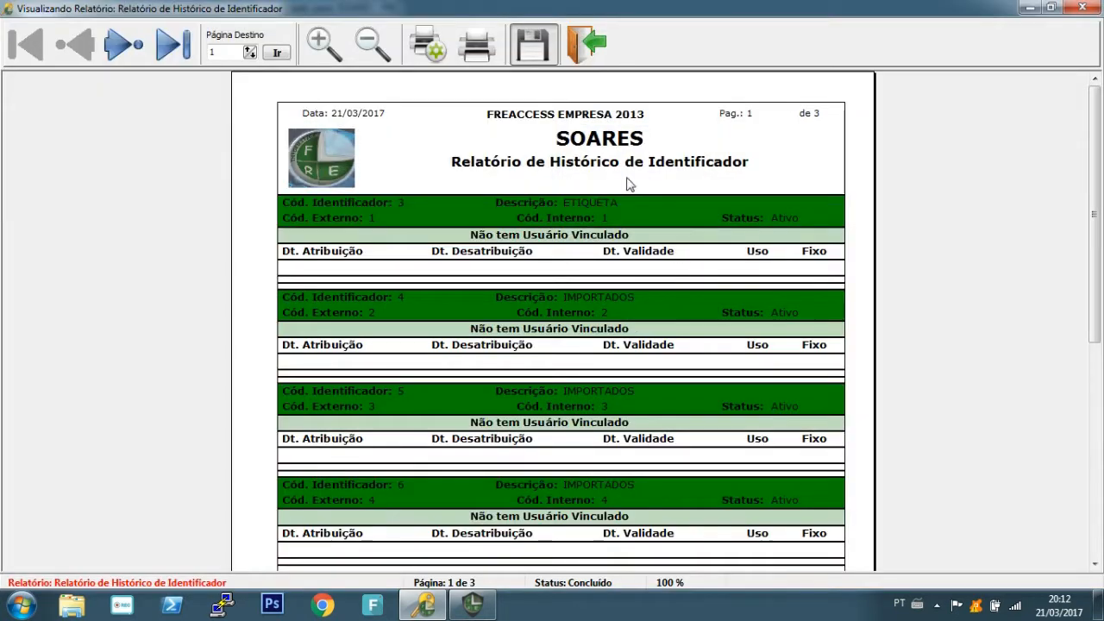
left_click(590, 35)
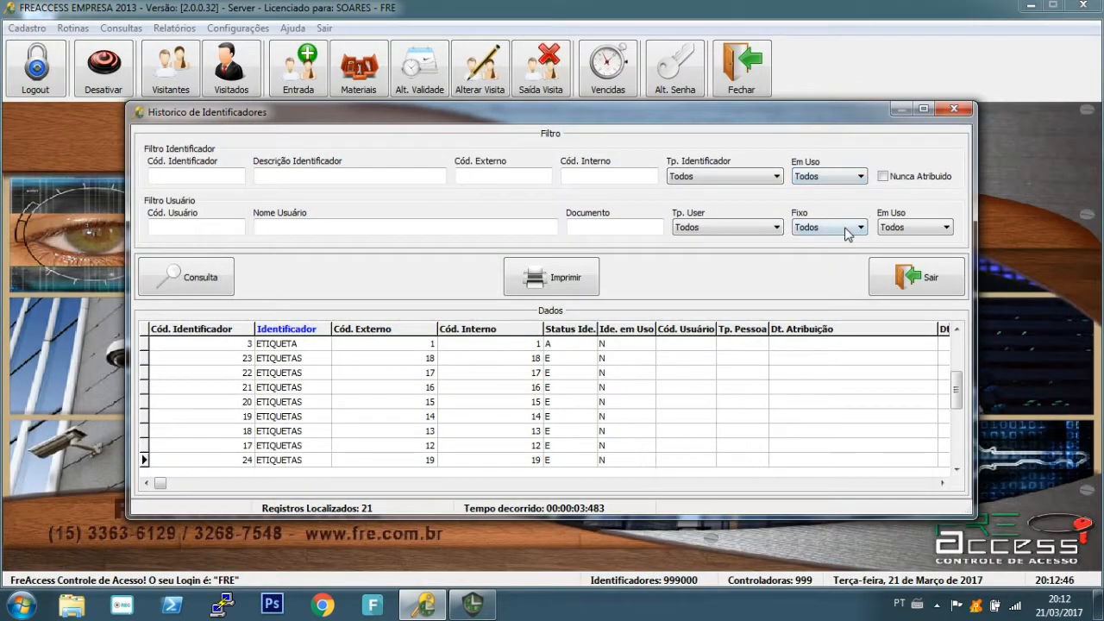
Set the user filters Em Uso and Fixo to Sim and run the identifier history query.
left_click(919, 229)
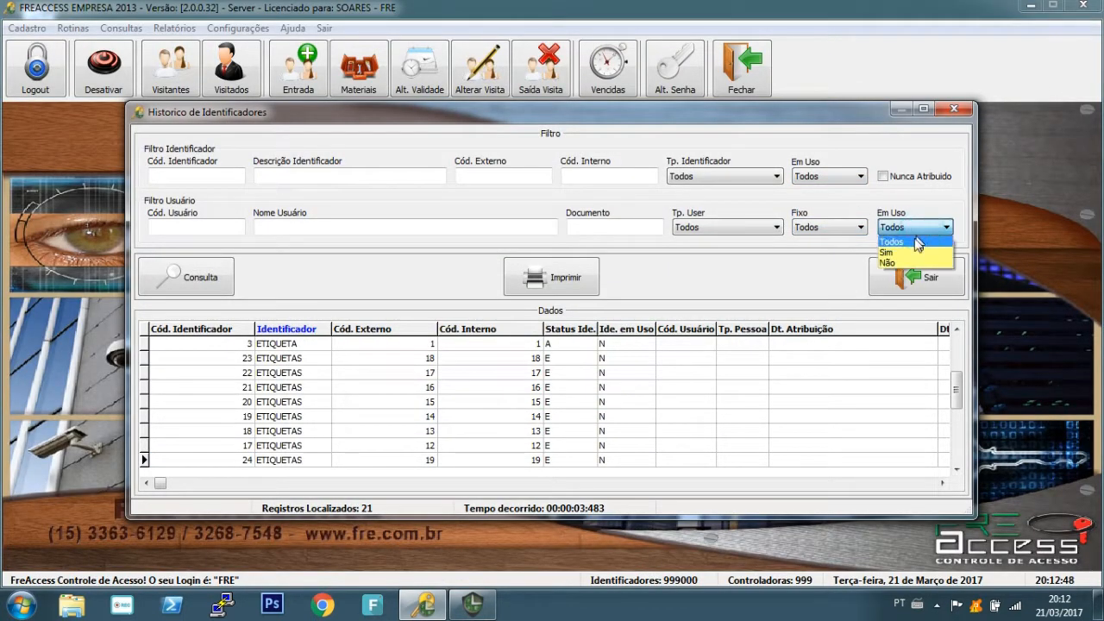
left_click(899, 252)
left_click(846, 227)
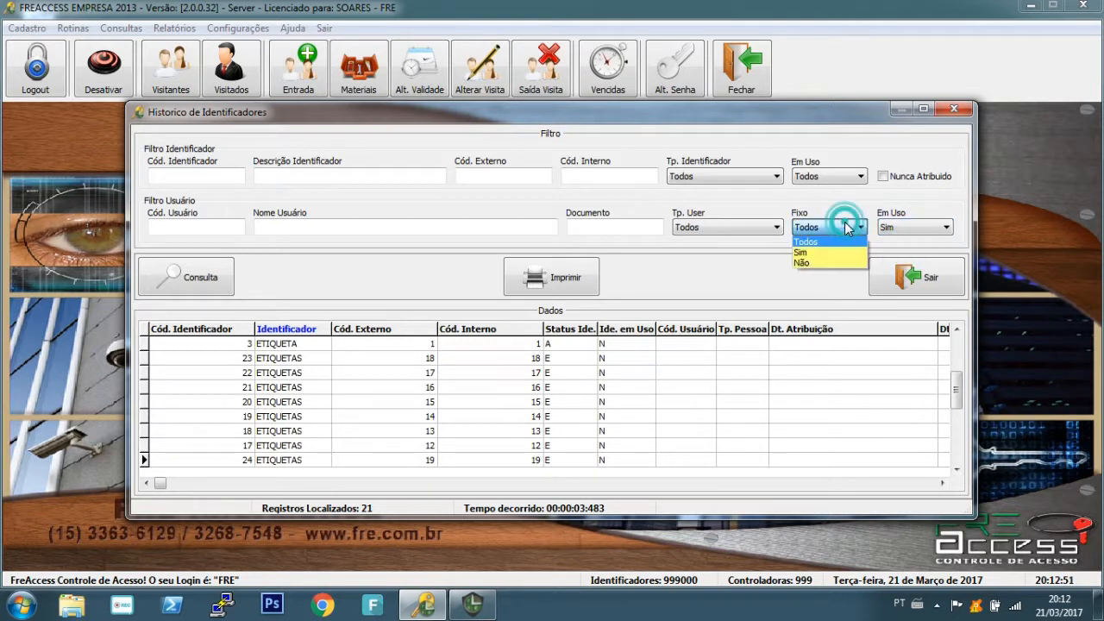
left_click(810, 252)
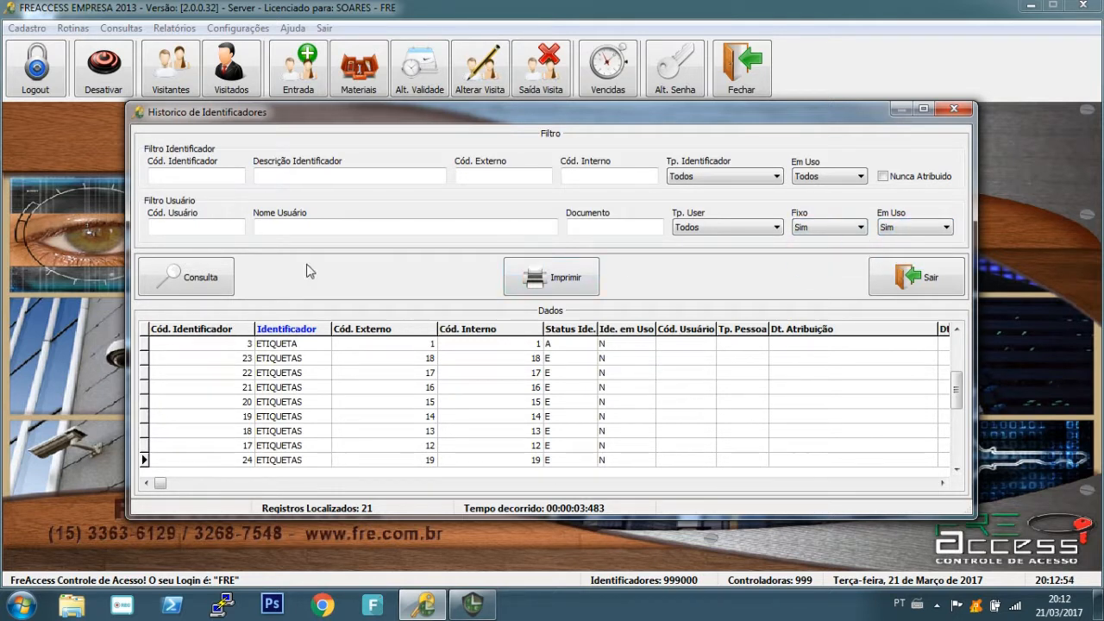
left_click(195, 276)
Set the Fixo filter to Todos, rerun the identifier history query, and preview the report of identifiers in use.
left_click(837, 227)
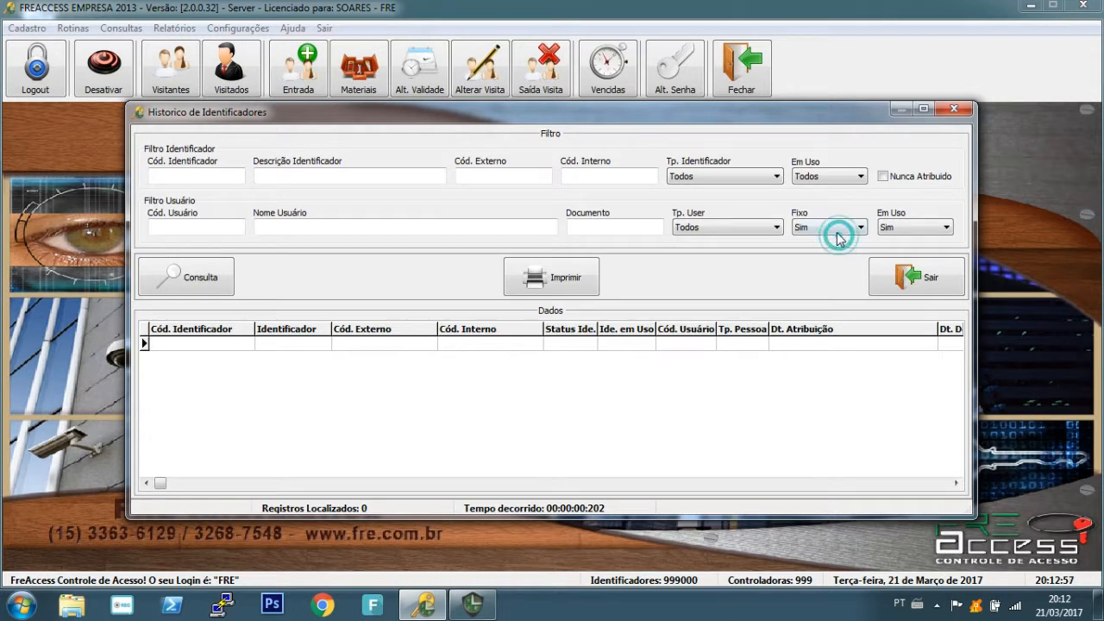
left_click(811, 241)
left_click(182, 285)
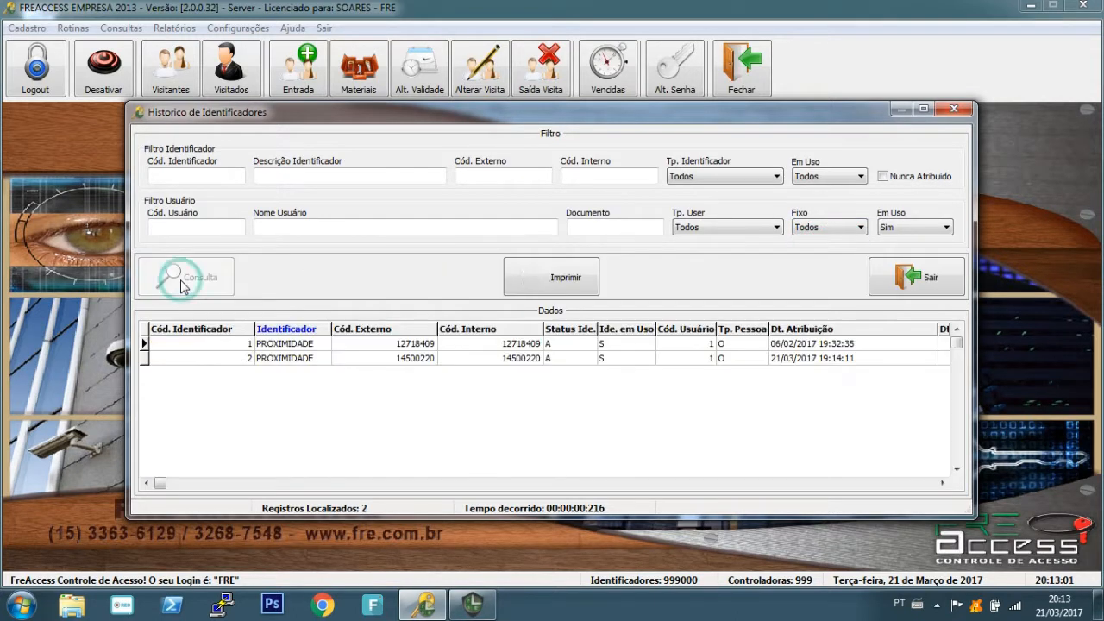
left_click(576, 280)
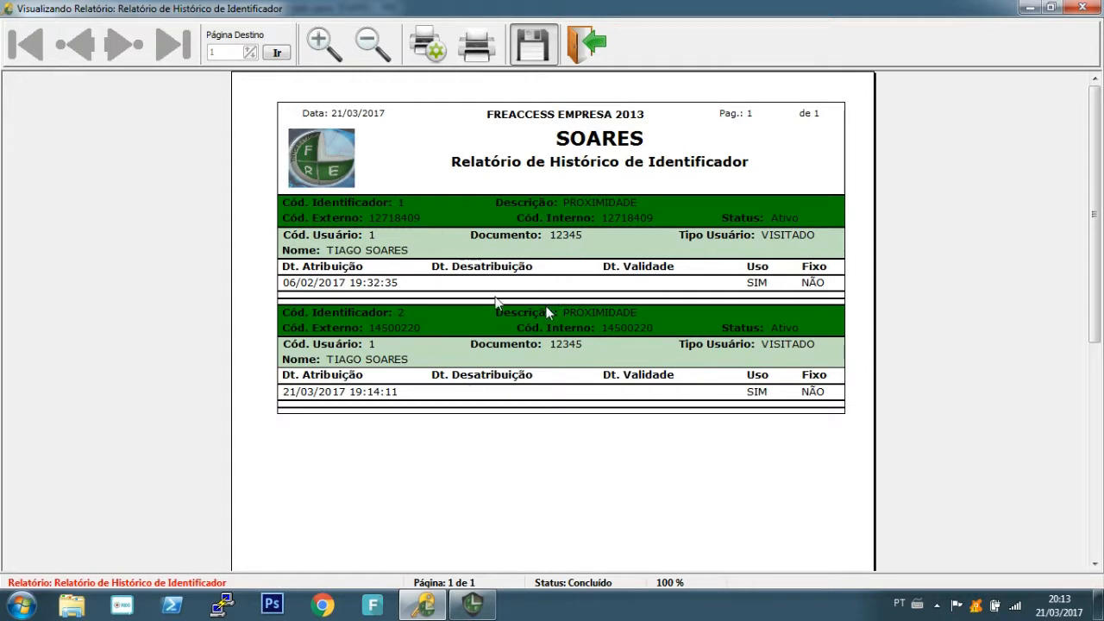
Close the identifier history report and its query window, and open the Validade dos Identificadores report.
left_click(595, 50)
key("Escape")
left_click(174, 27)
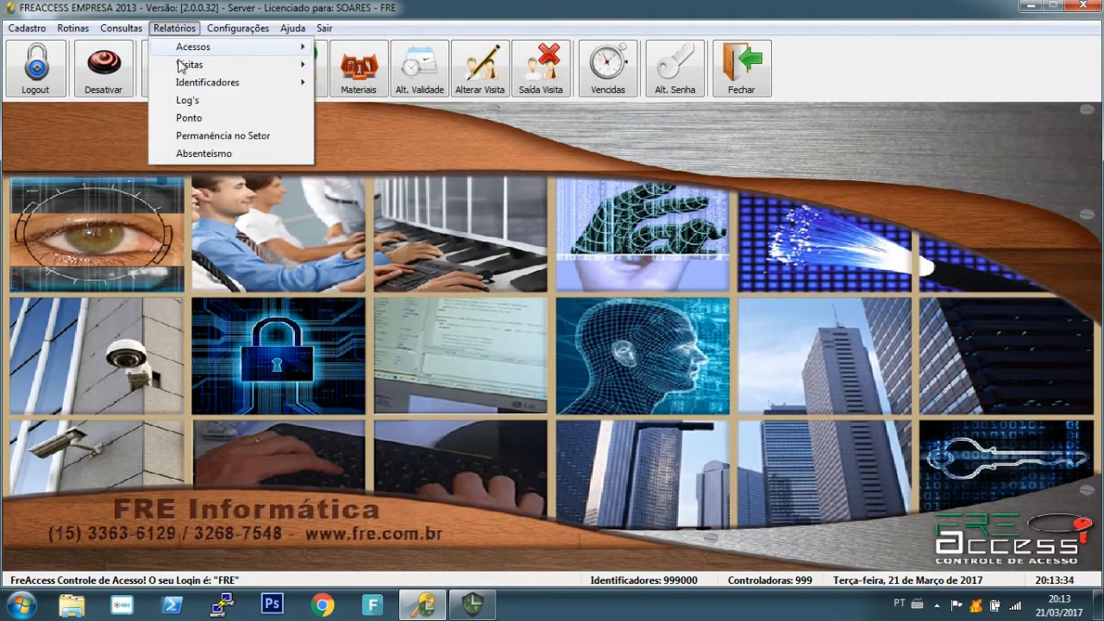
mouse_move(195, 90)
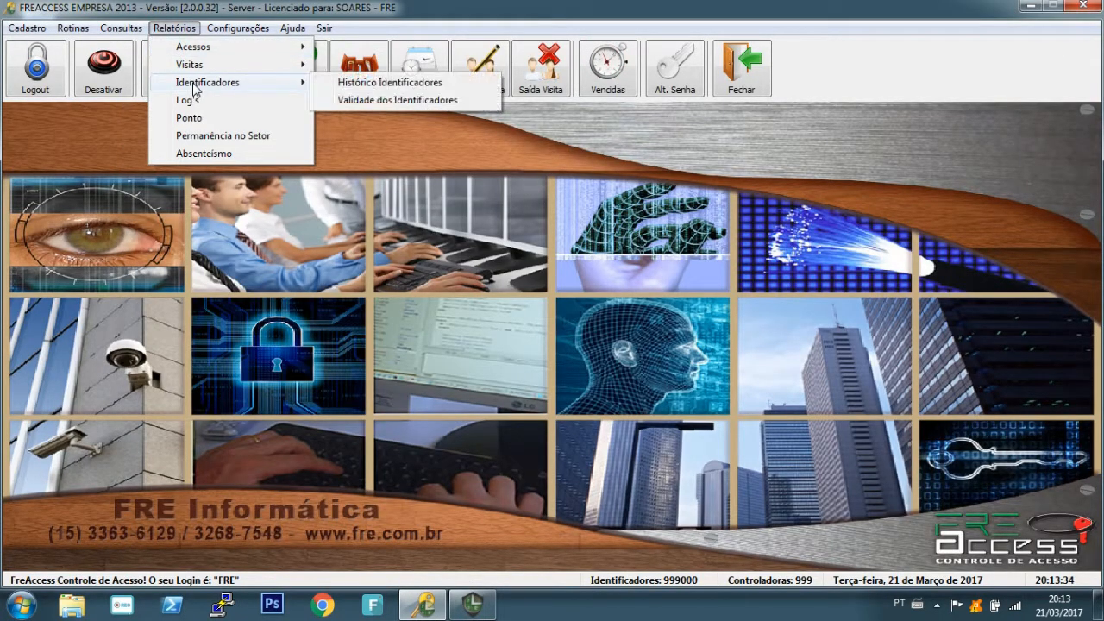
left_click(405, 107)
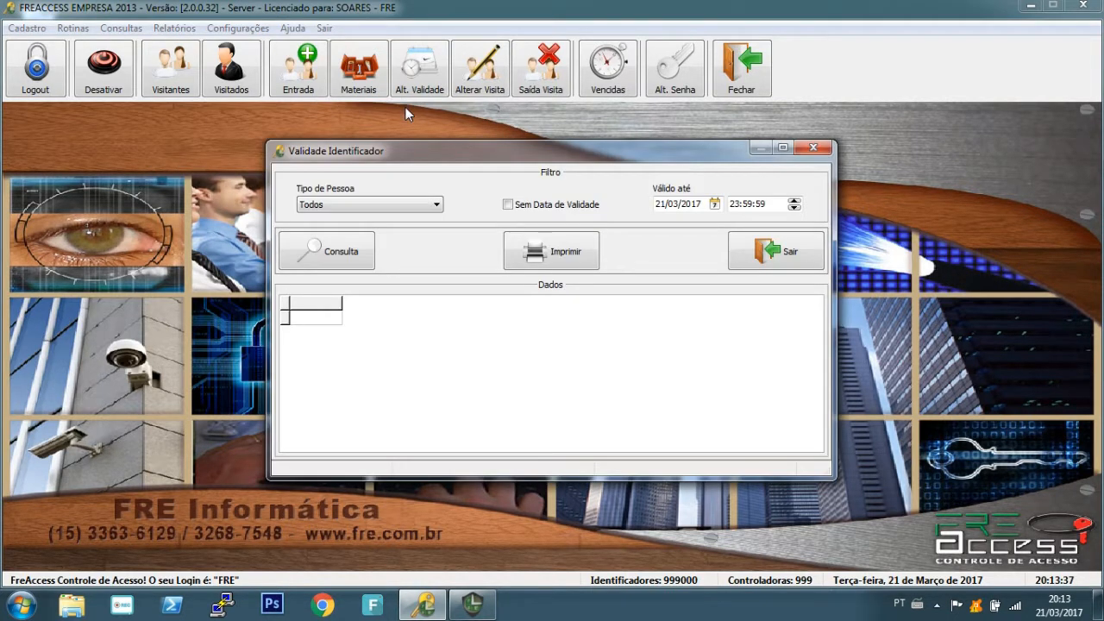
Set Tipo de Pessoa to Visitados and run the identifier validity query.
left_click(410, 207)
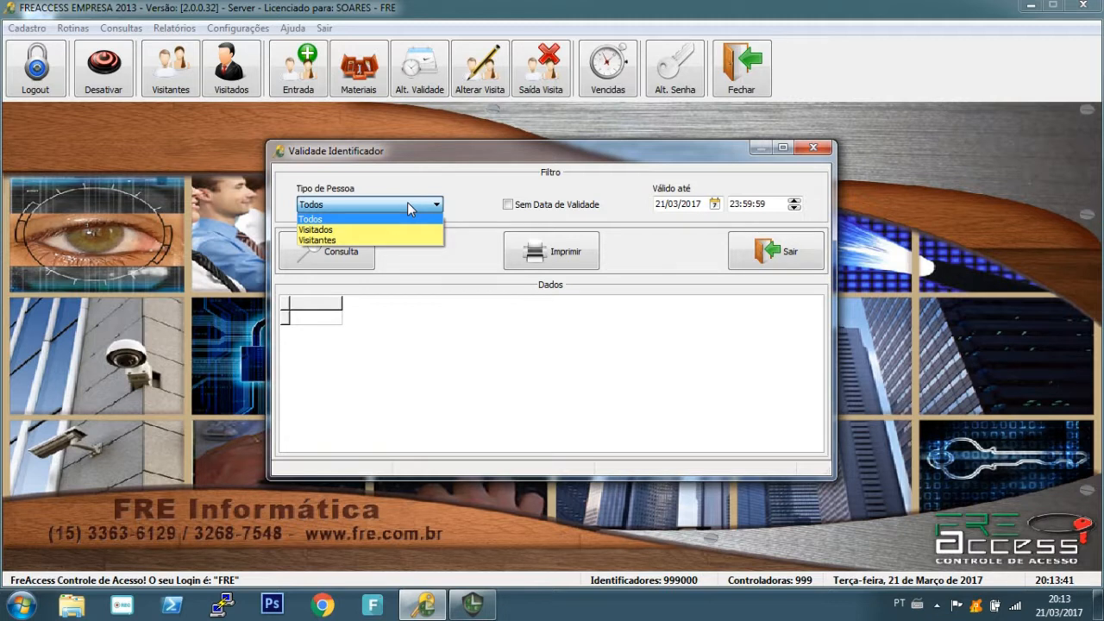
left_click(345, 229)
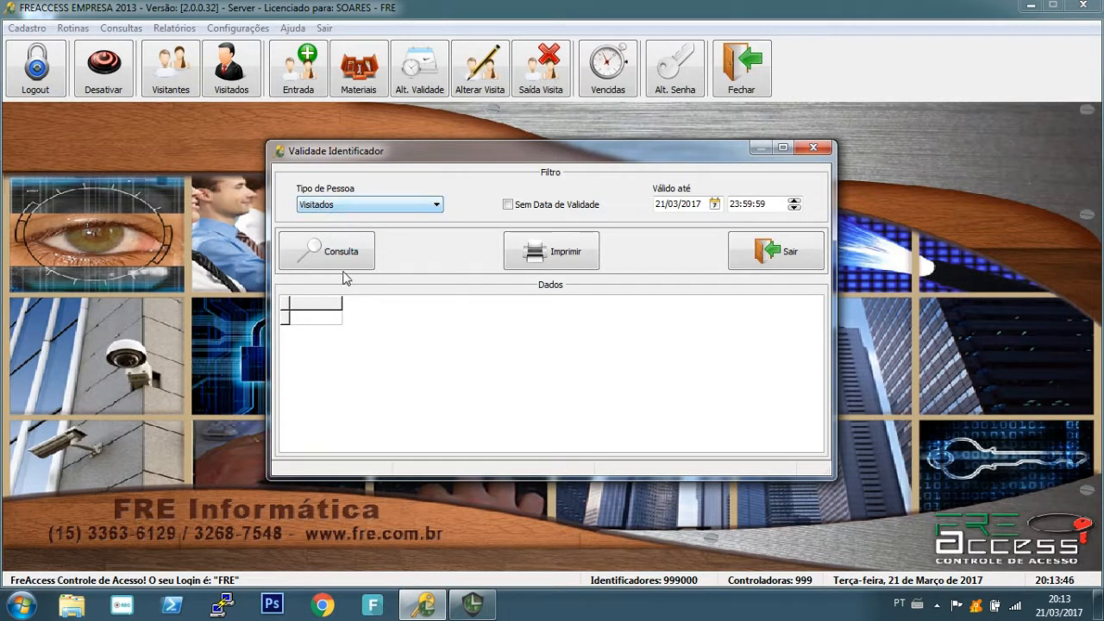
left_click(333, 264)
Enable Sem Data de Validade, rerun the identifier validity query, and preview the resulting report.
left_click(560, 204)
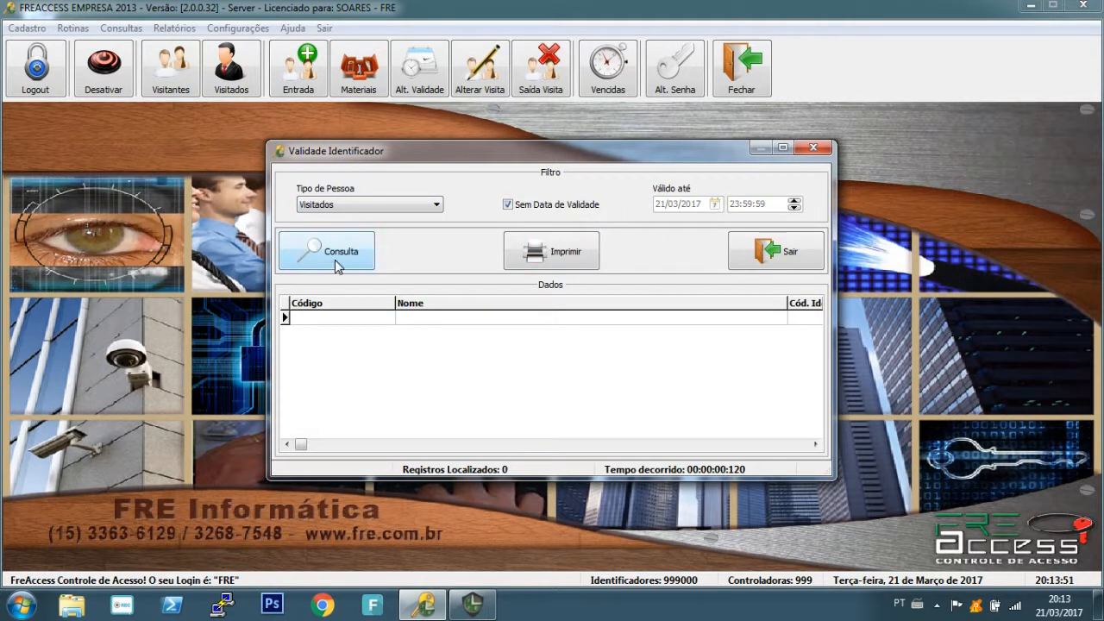
left_click(306, 257)
left_click(542, 331)
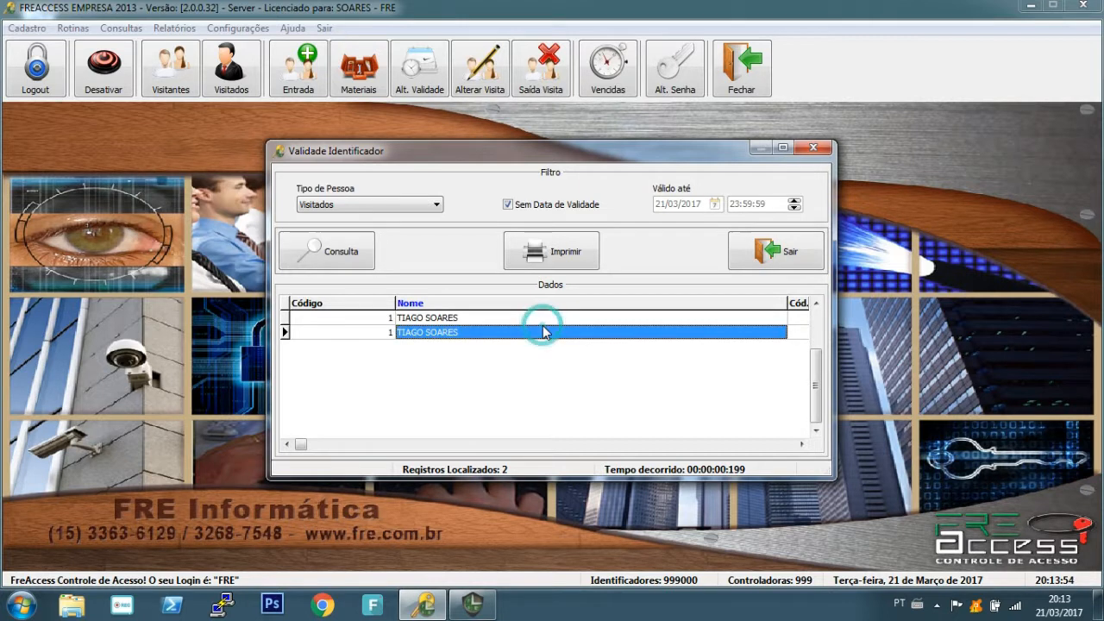
left_click(573, 259)
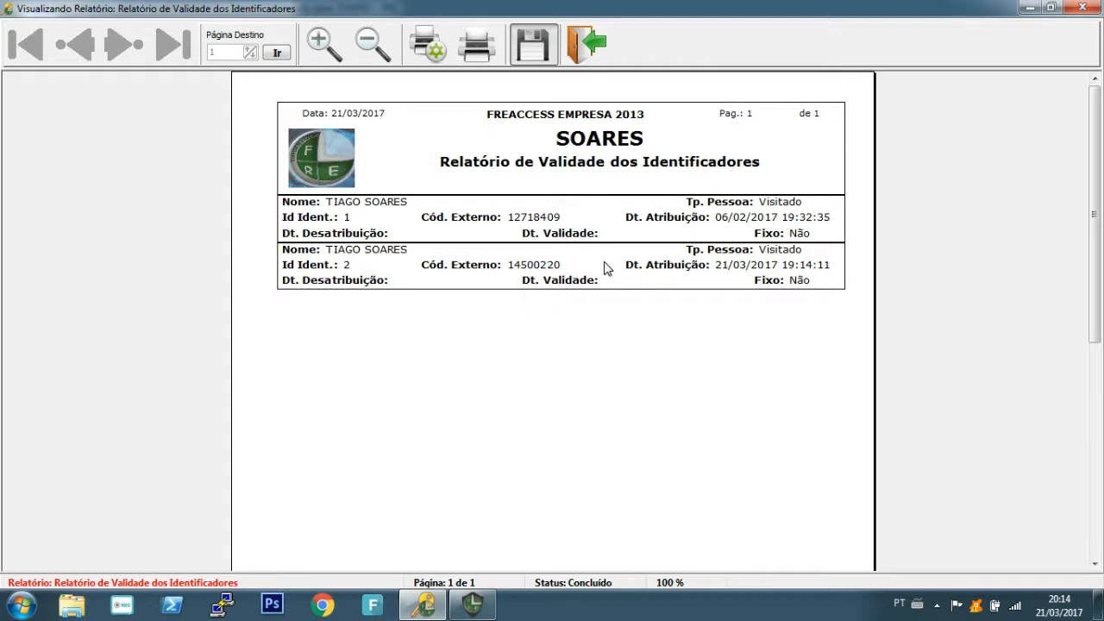
Leave the identifier validity report, open the Log's report, and query the logs without extra filters.
left_click(586, 41)
key("Escape")
left_click(173, 28)
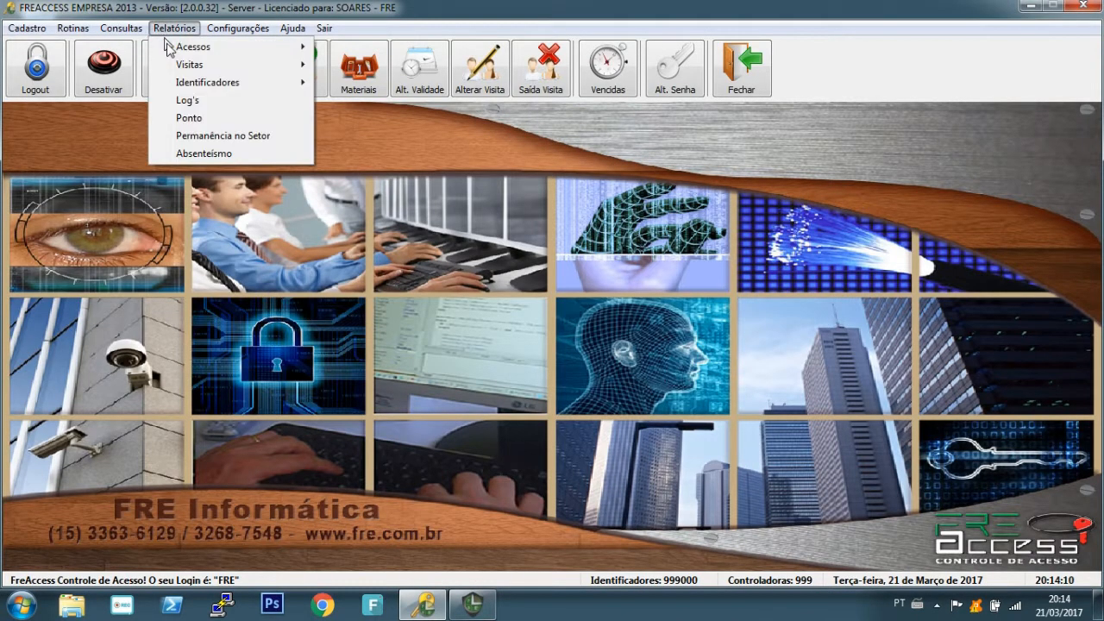
left_click(243, 103)
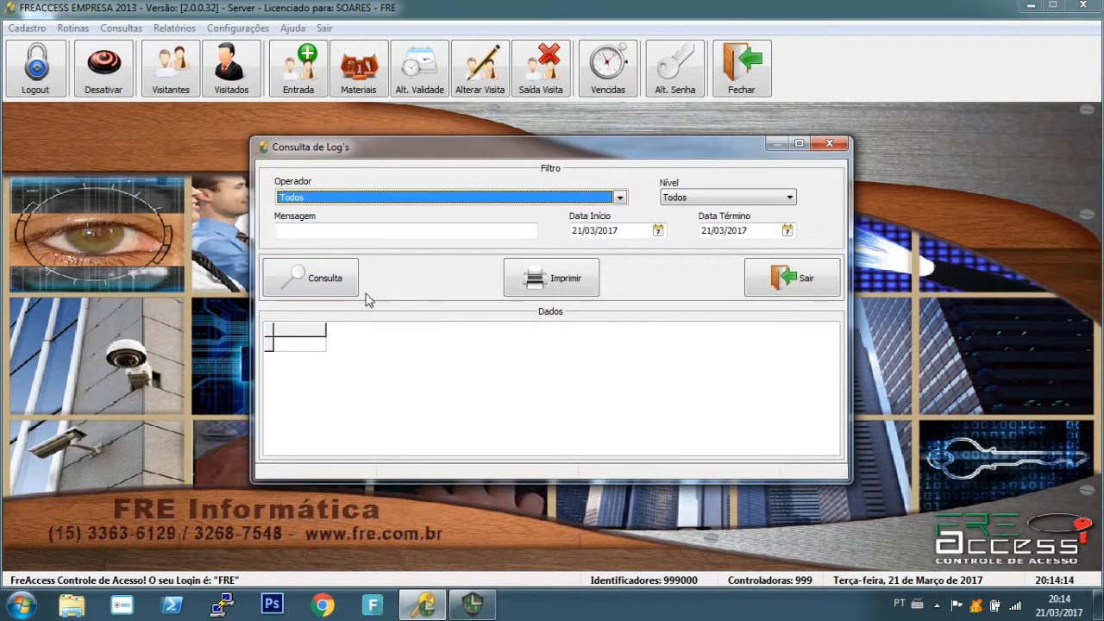
left_click(308, 278)
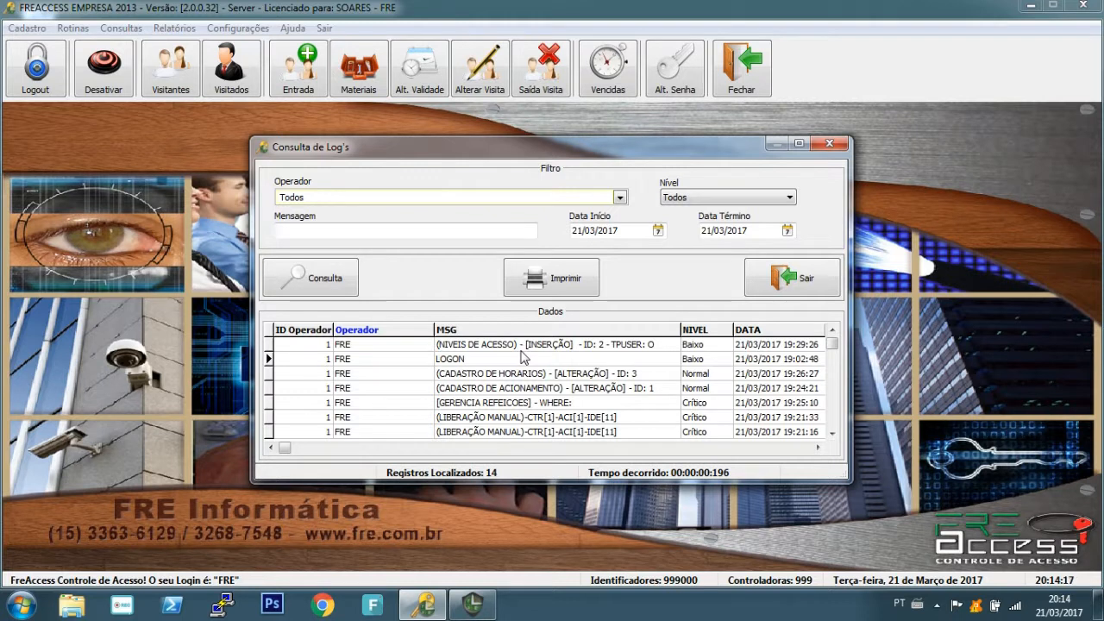
Look through the listed log entries down the list and back up to the first record.
key("Down")
key("Down")
key("Down")
key("Down")
key("Down")
key("Down")
key("Down")
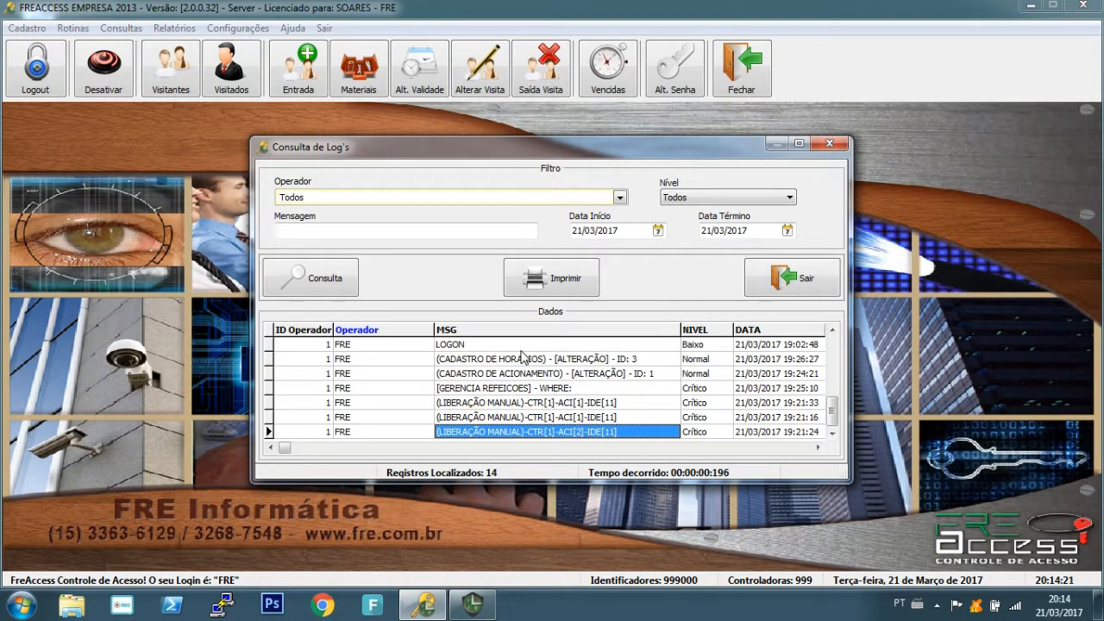
key("Up")
key("Up")
key("Up")
key("Up")
key("Up")
key("Up")
key("Up")
key("Up")
key("Up")
key("Up")
key("Up")
key("Up")
key("Up")
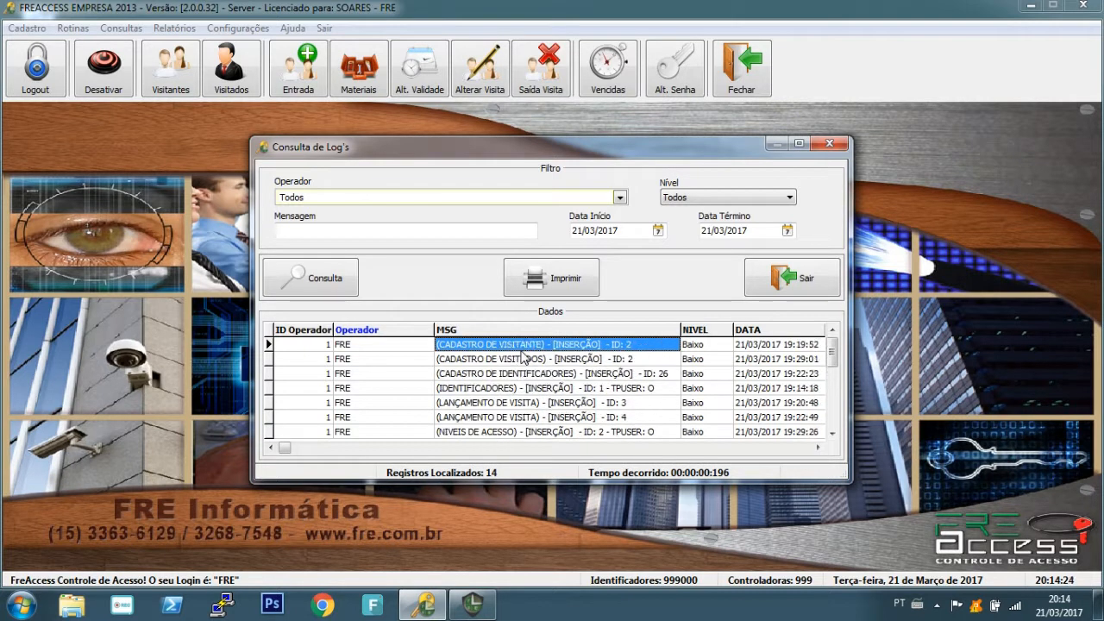
Check the Nível options, leave it at Todos, and query the logs with the message filter CADASTRO DE VISITANTE.
left_click(727, 197)
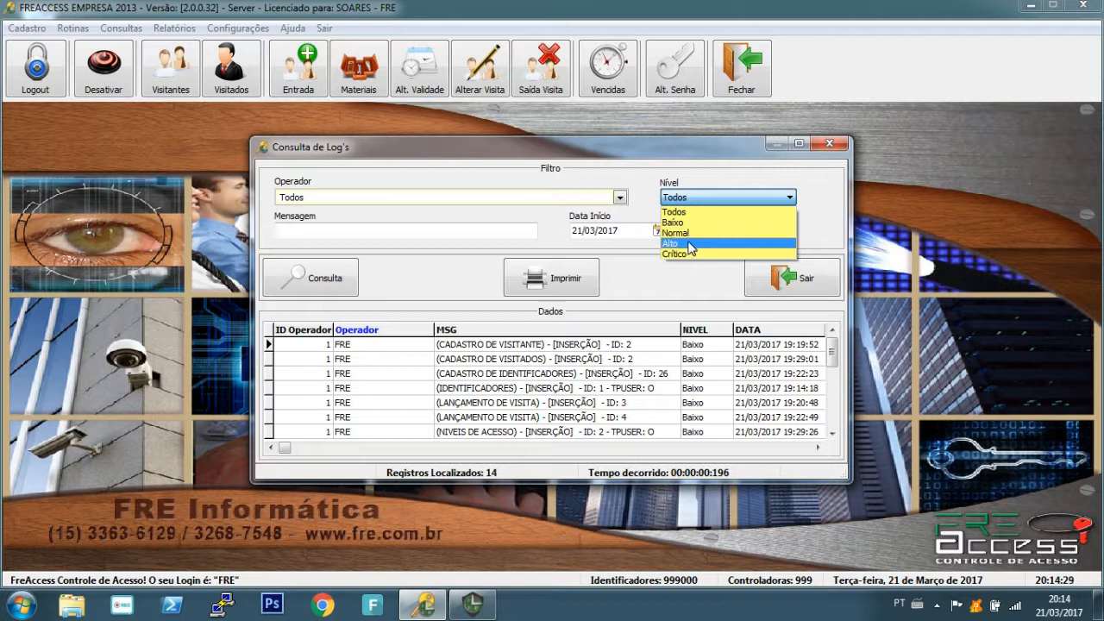
left_click(544, 220)
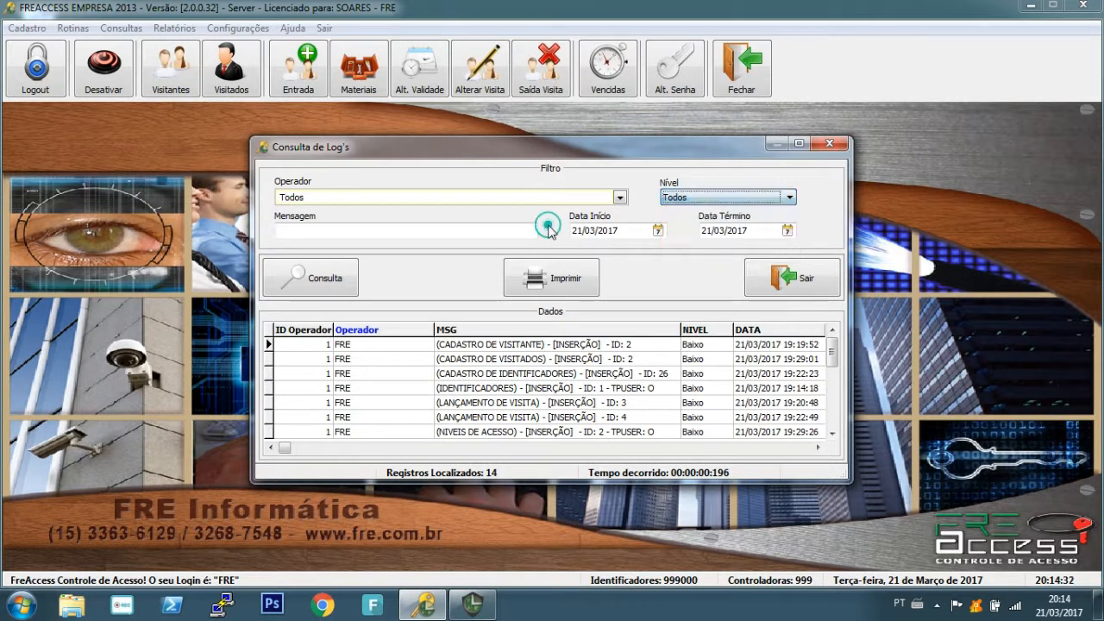
left_click(406, 231)
type("CADASTRO")
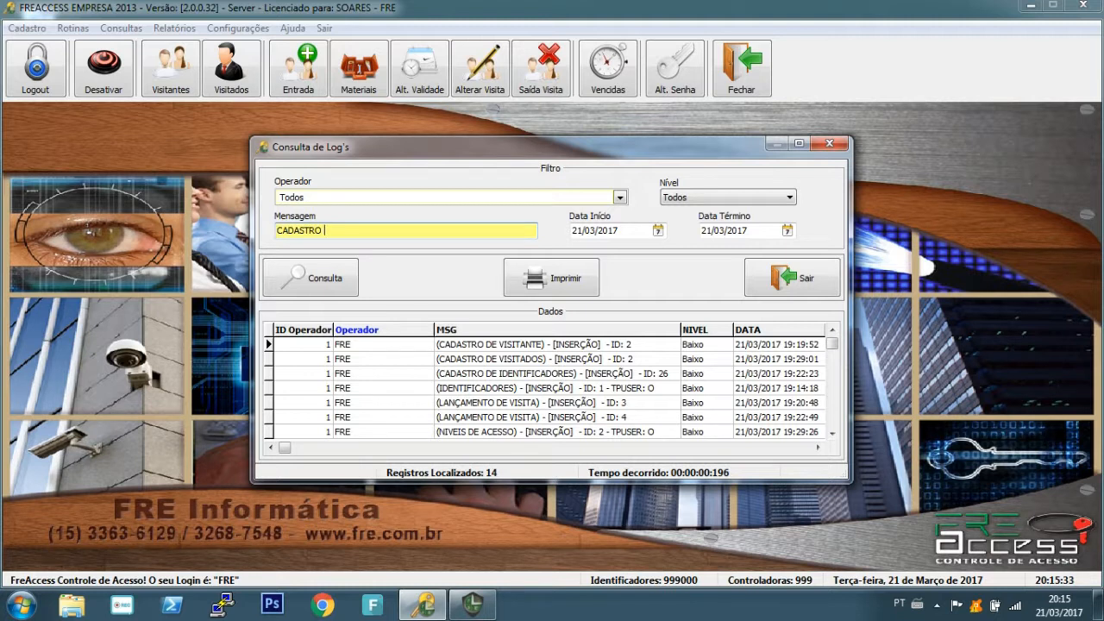
type(" DE VISITANTE")
left_click(302, 277)
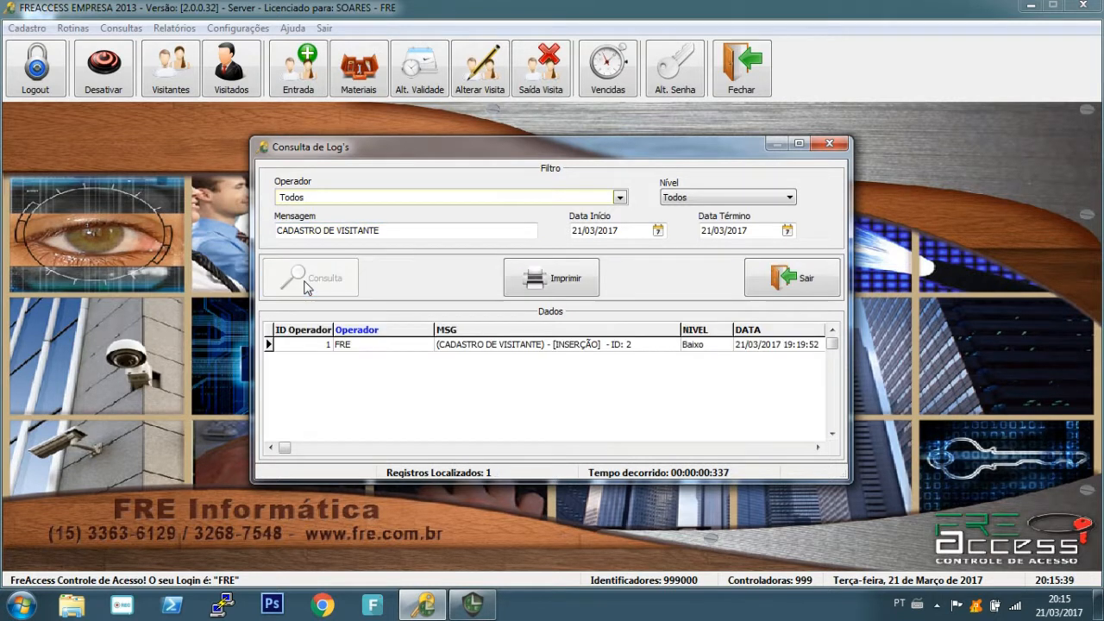
Replace the message filter with ID: 2 and rerun the log query.
left_click(412, 230)
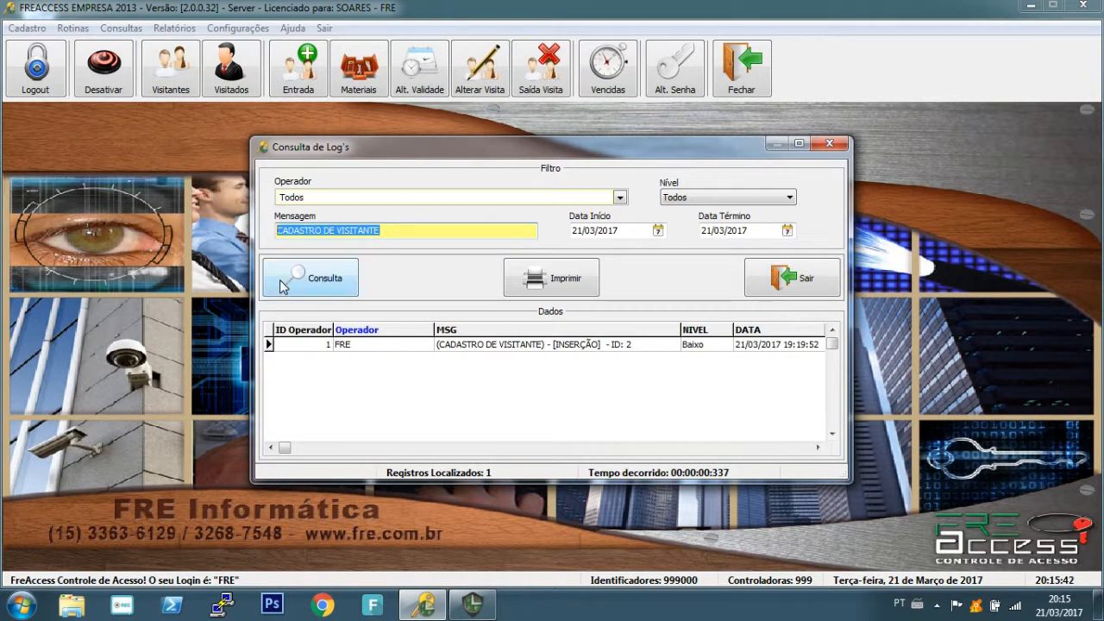
left_click(438, 232)
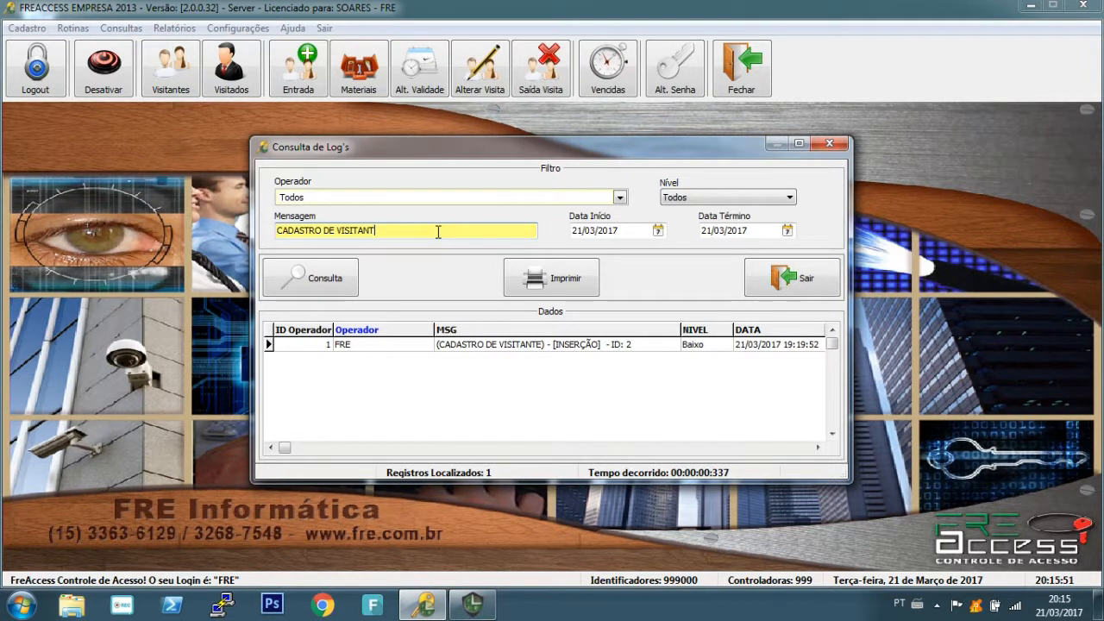
key("BackSpace")
key("BackSpace")
key("BackSpace")
key("BackSpace")
key("BackSpace")
key("BackSpace")
key("BackSpace")
key("BackSpace")
key("BackSpace")
key("BackSpace")
key("BackSpace")
key("BackSpace")
key("BackSpace")
key("BackSpace")
key("BackSpace")
key("BackSpace")
key("BackSpace")
type("ID: 2")
left_click(312, 276)
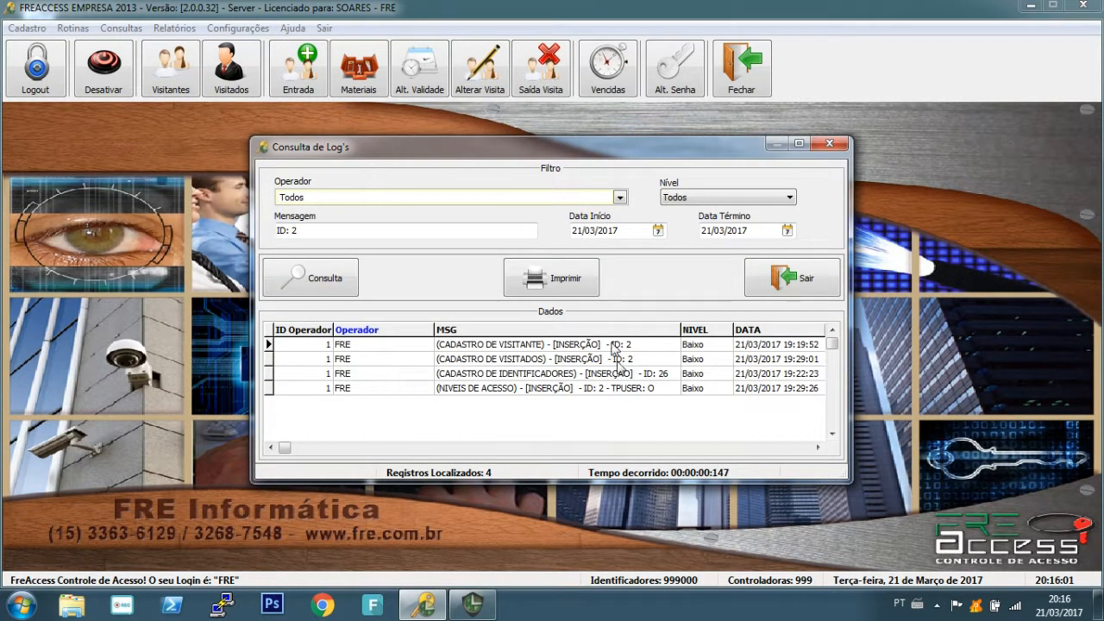
Extend the message filter to VISITANTE%ID: 2 using the percent wildcard, run the log query, and repeat it.
left_click(320, 231)
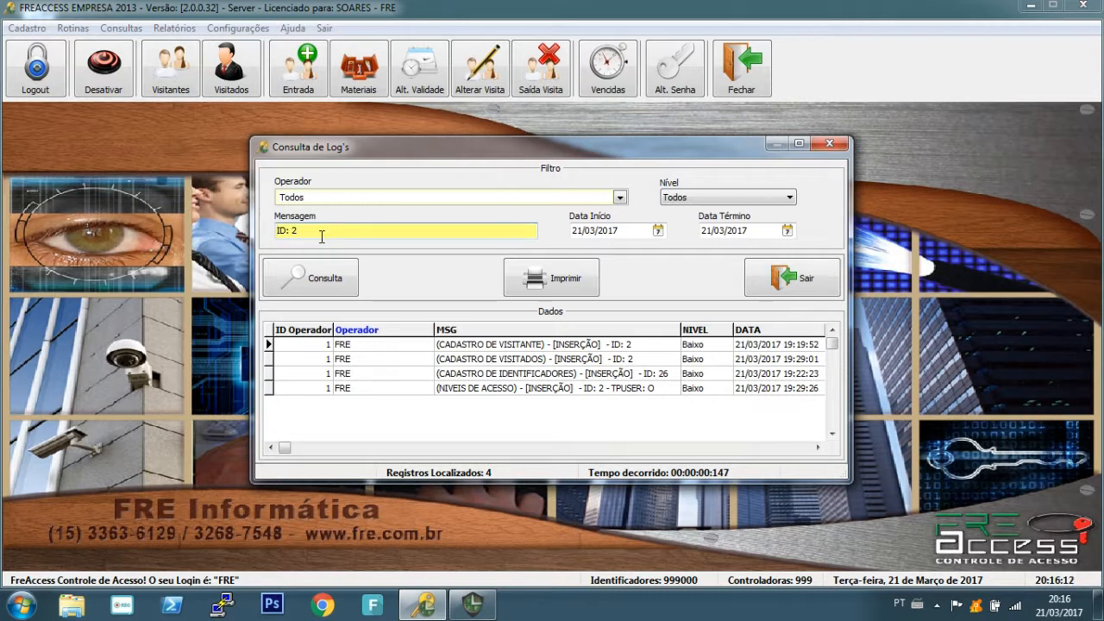
type("VI")
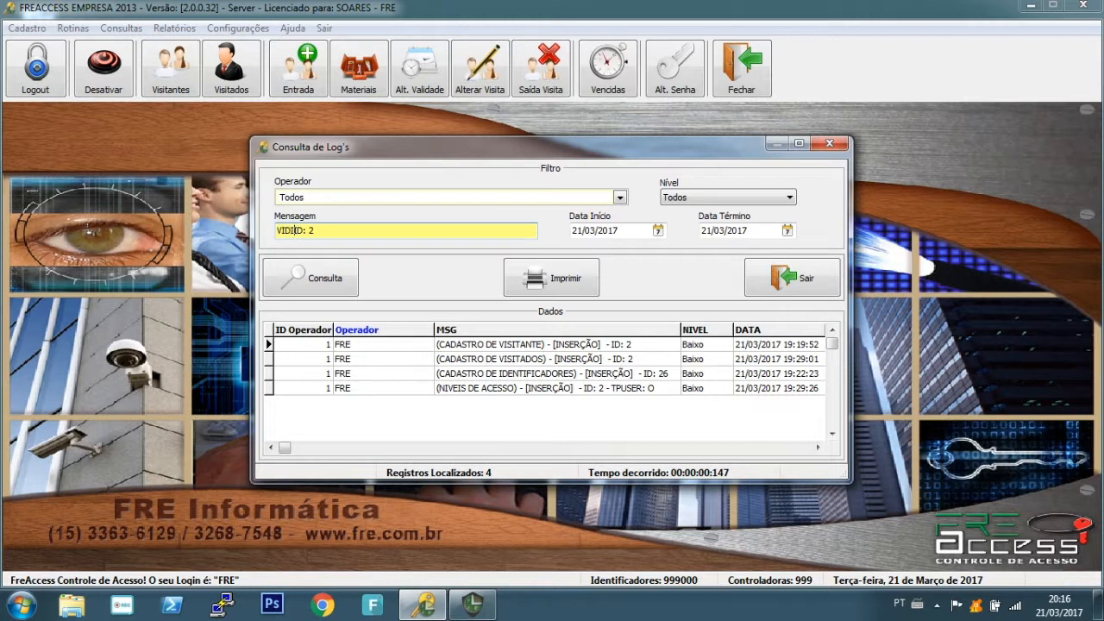
type("SITANETE%")
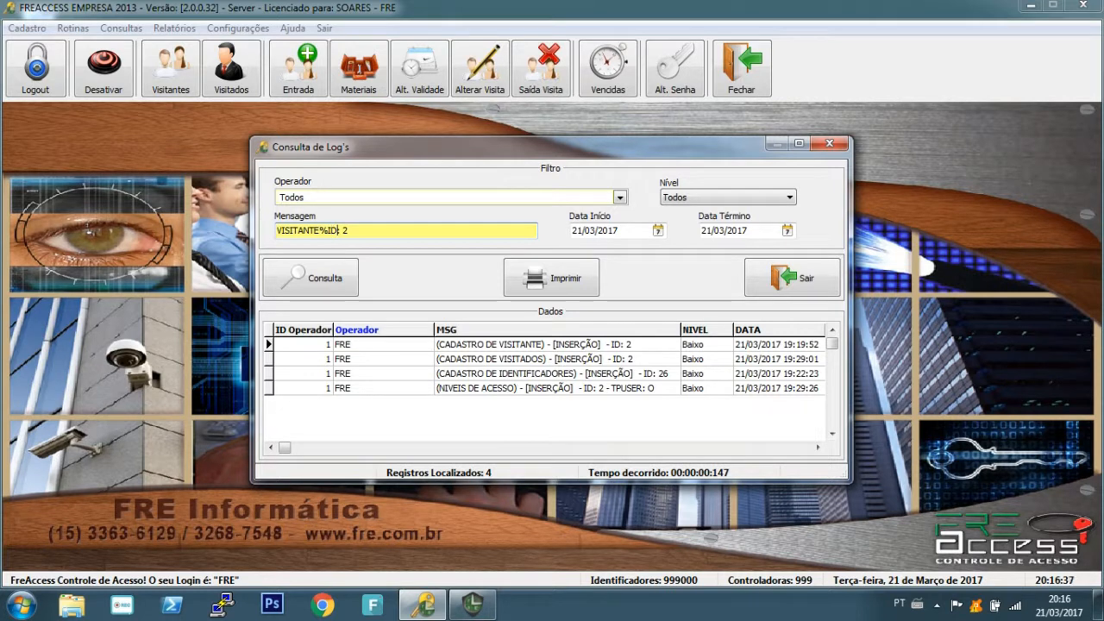
left_click(329, 277)
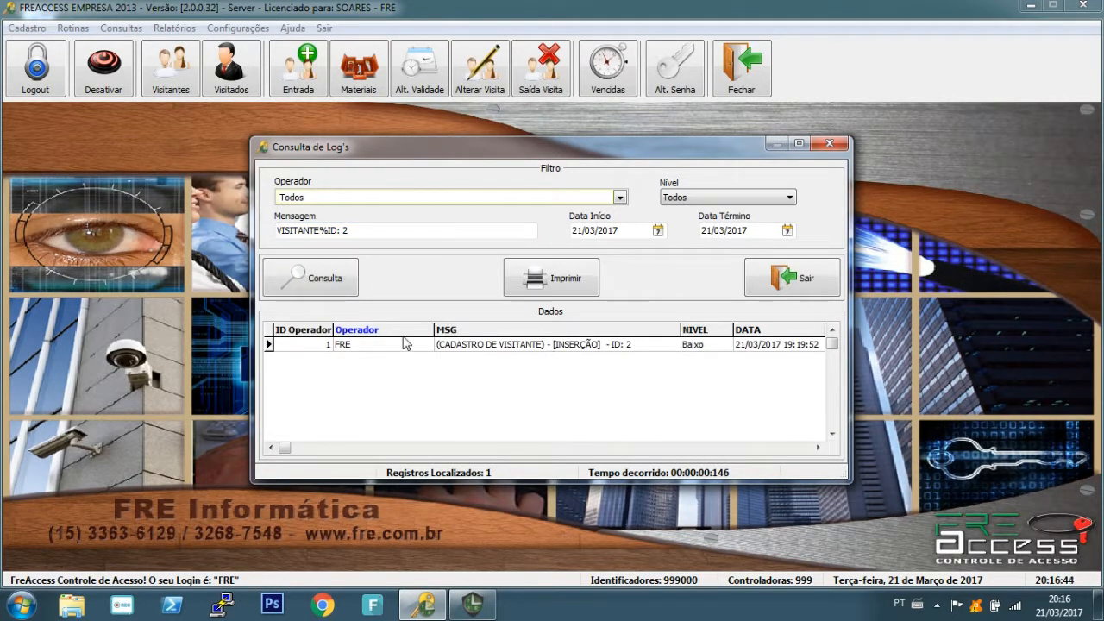
left_click(330, 229)
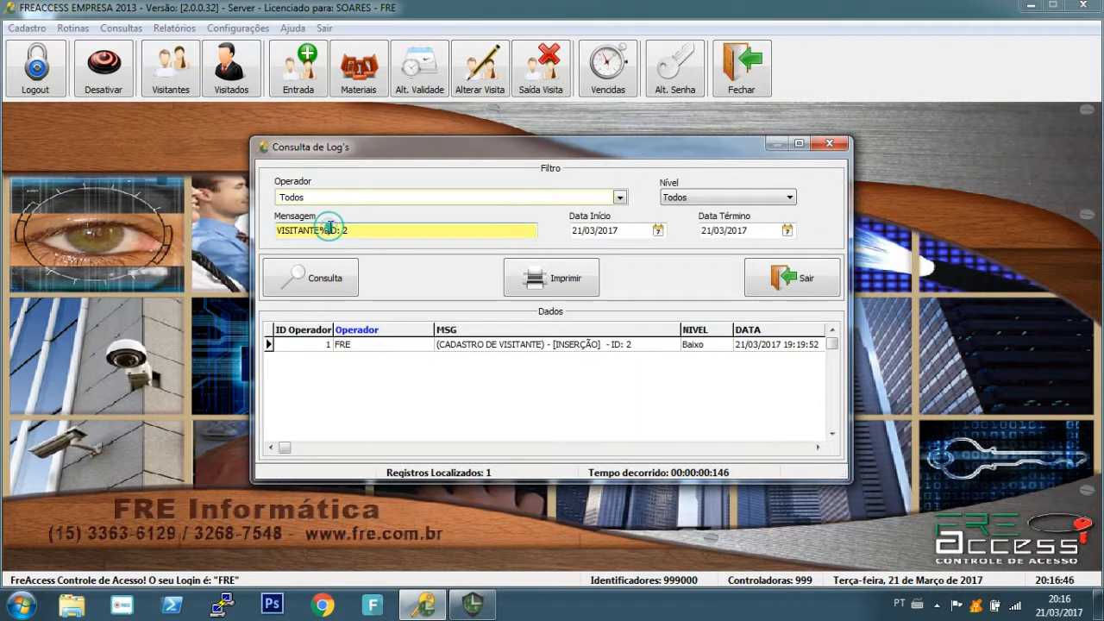
key("BackSpace")
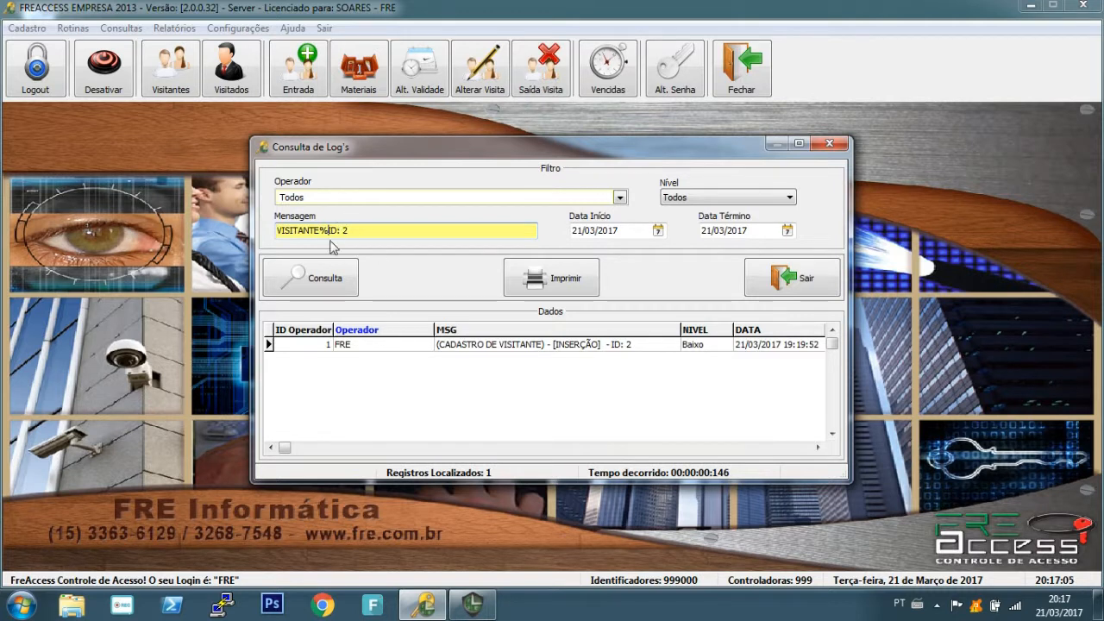
left_click(321, 281)
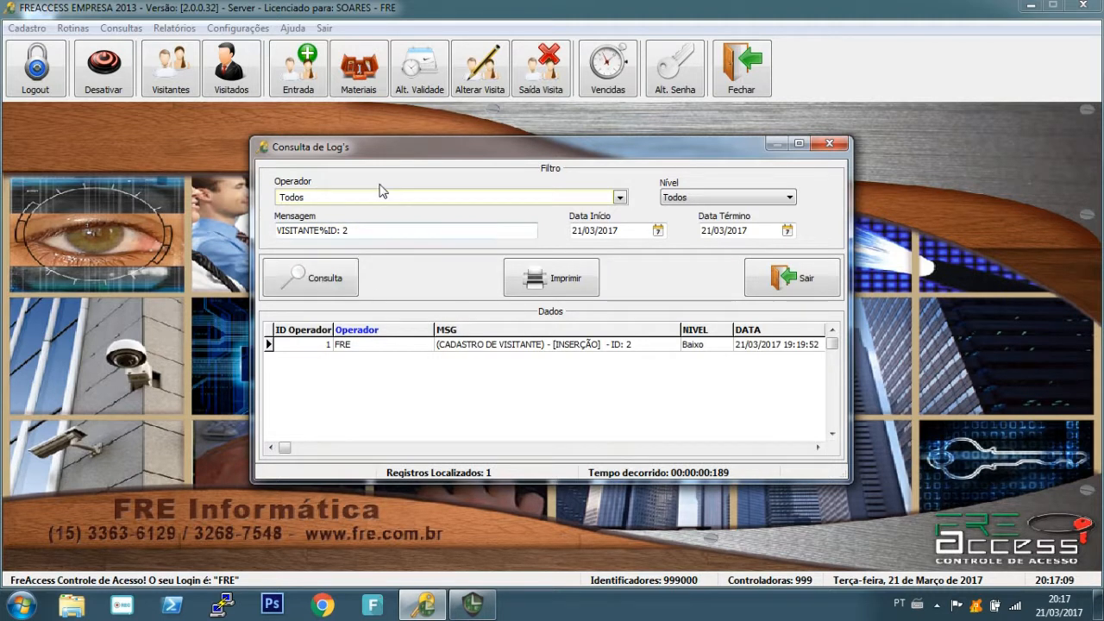
Clear the message filter, enter INSER__O with two underscore wildcards, and run the log query.
left_click(369, 230)
key("BackSpace")
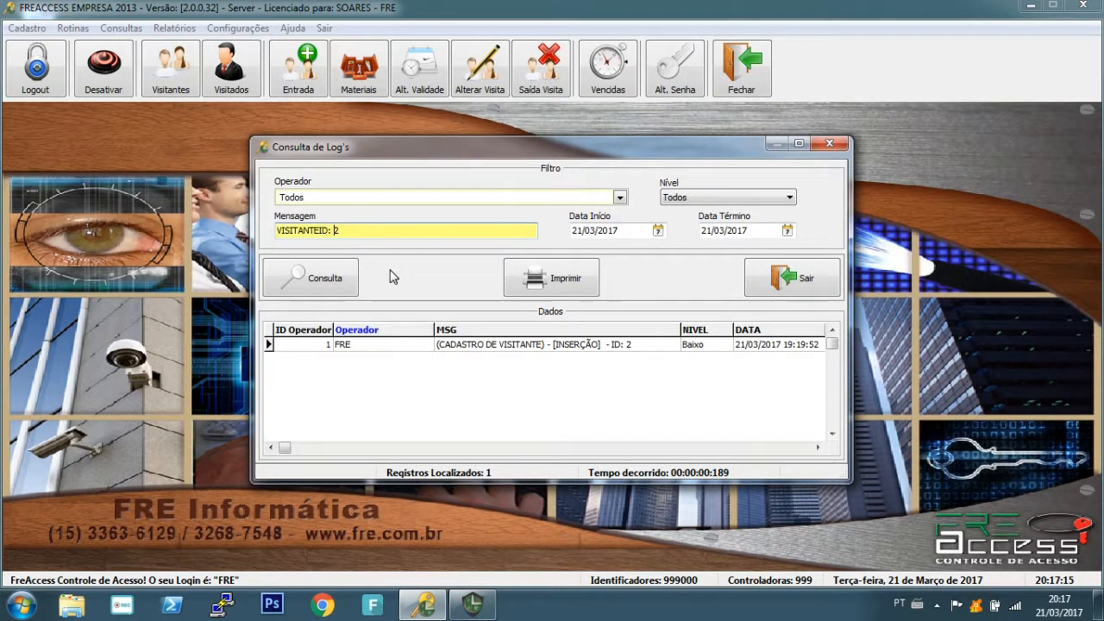
key("BackSpace")
key("BackSpace")
key("BackSpace")
key("BackSpace")
key("BackSpace")
key("BackSpace")
key("BackSpace")
key("BackSpace")
key("BackSpace")
key("BackSpace")
key("BackSpace")
key("BackSpace")
key("BackSpace")
key("BackSpace")
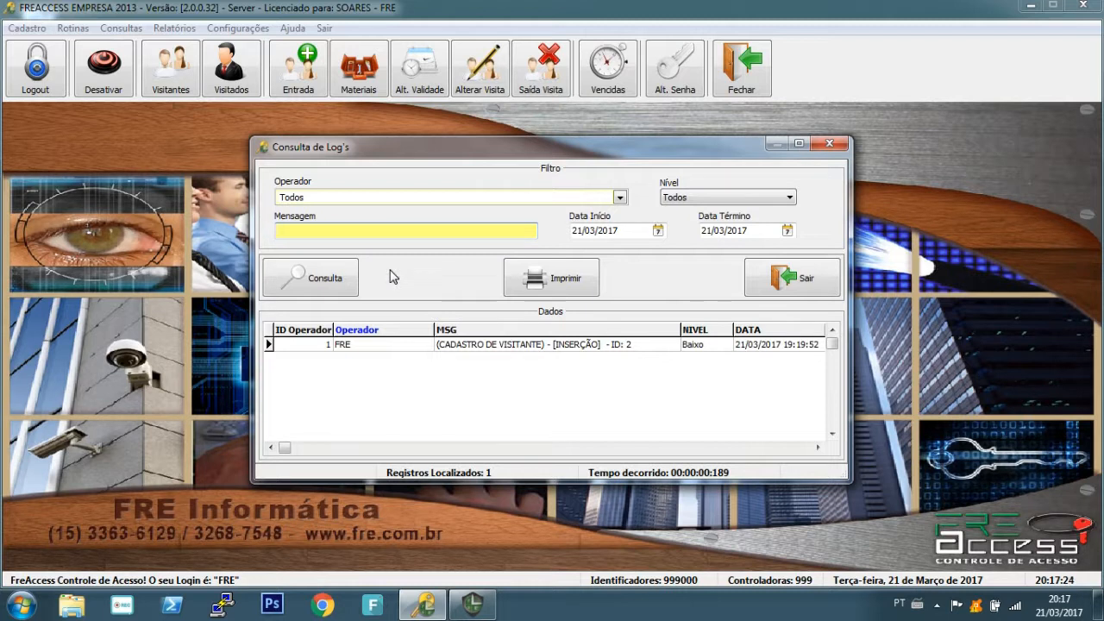
type("INSER")
type("__O")
left_click(321, 276)
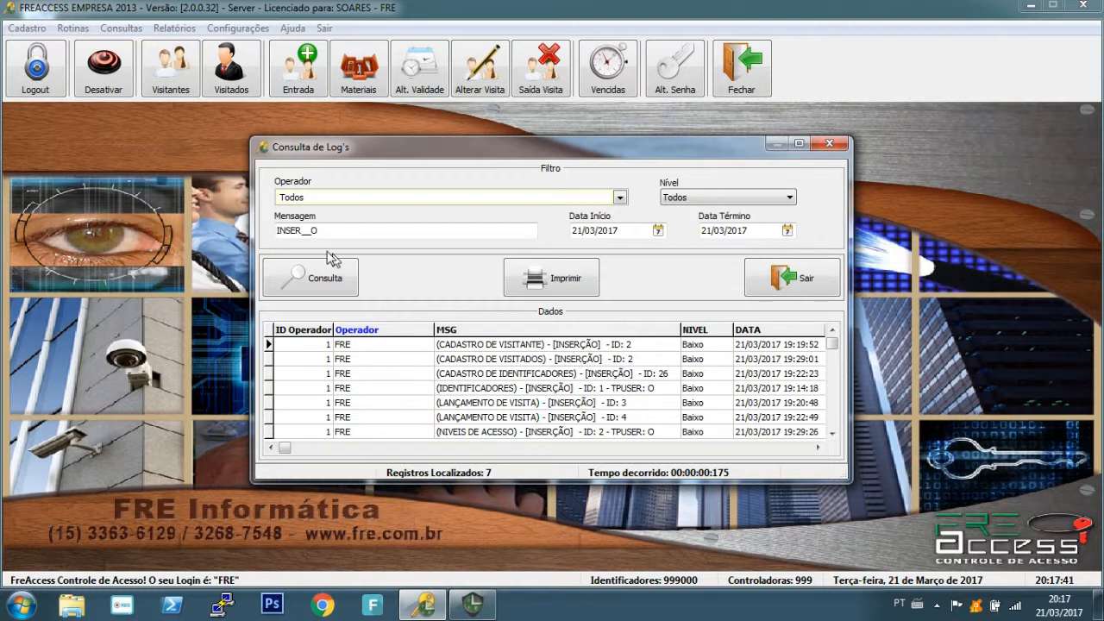
Highlight the two underscore wildcards and the whole INSER__O text in the message filter to point them out.
left_click(306, 230)
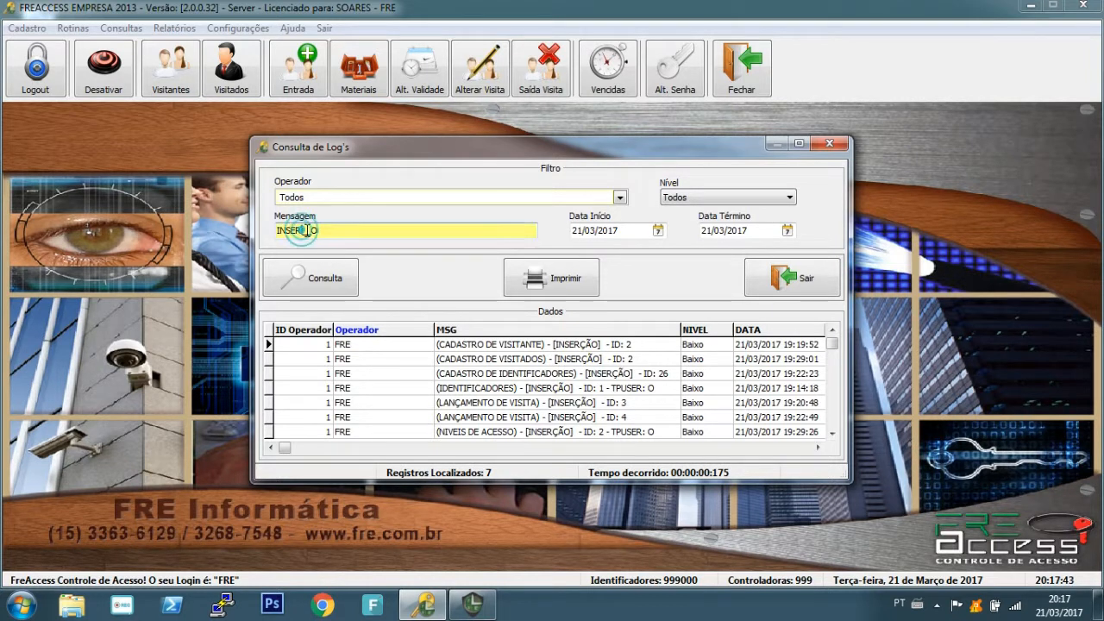
left_click_drag(301, 230, 311, 231)
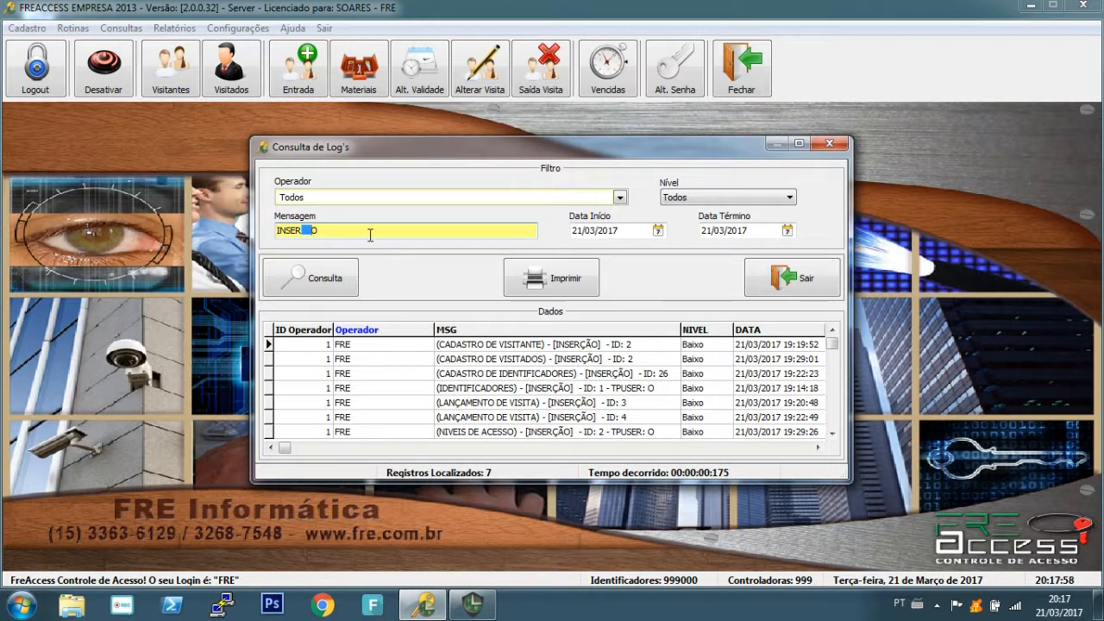
left_click_drag(358, 230, 272, 238)
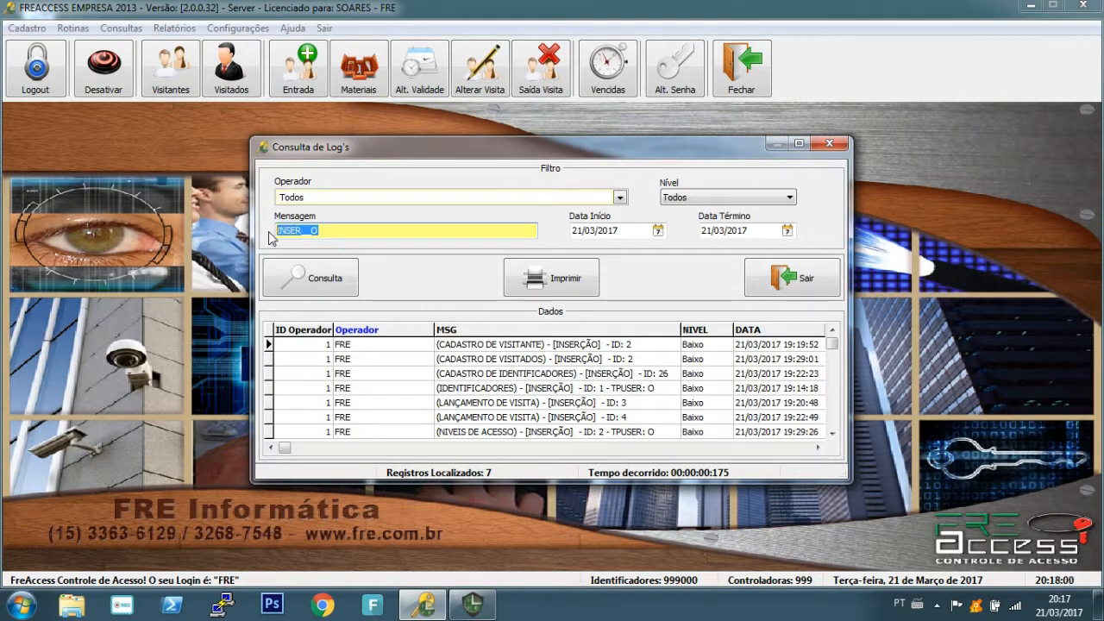
key("End")
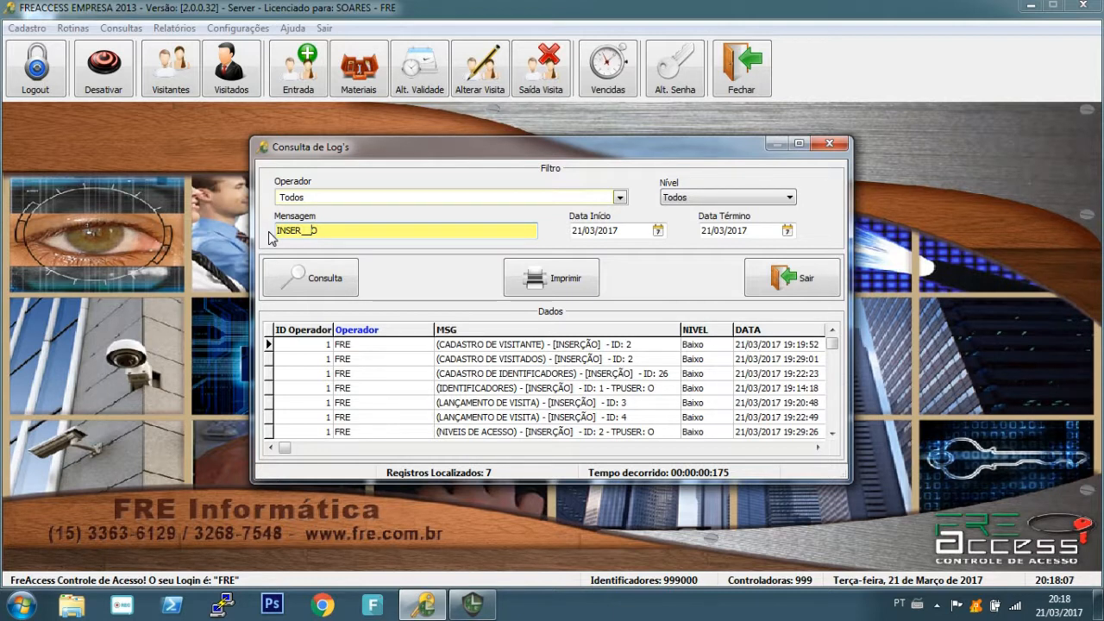
key("Left")
key("shift+Left")
key("shift+Left")
key("shift+Left")
key("shift+Left")
key("shift+Left")
key("shift+Left")
key("shift+Left")
key("shift+Left")
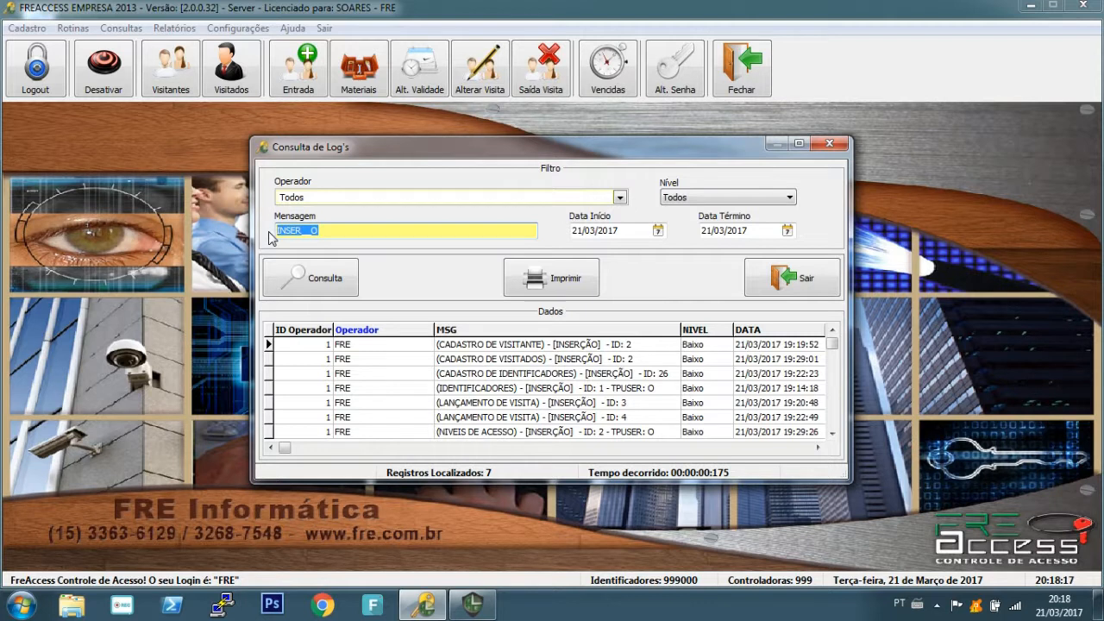
Preview the printable log report for the filtered results, and close both the preview and the log query.
left_click(551, 277)
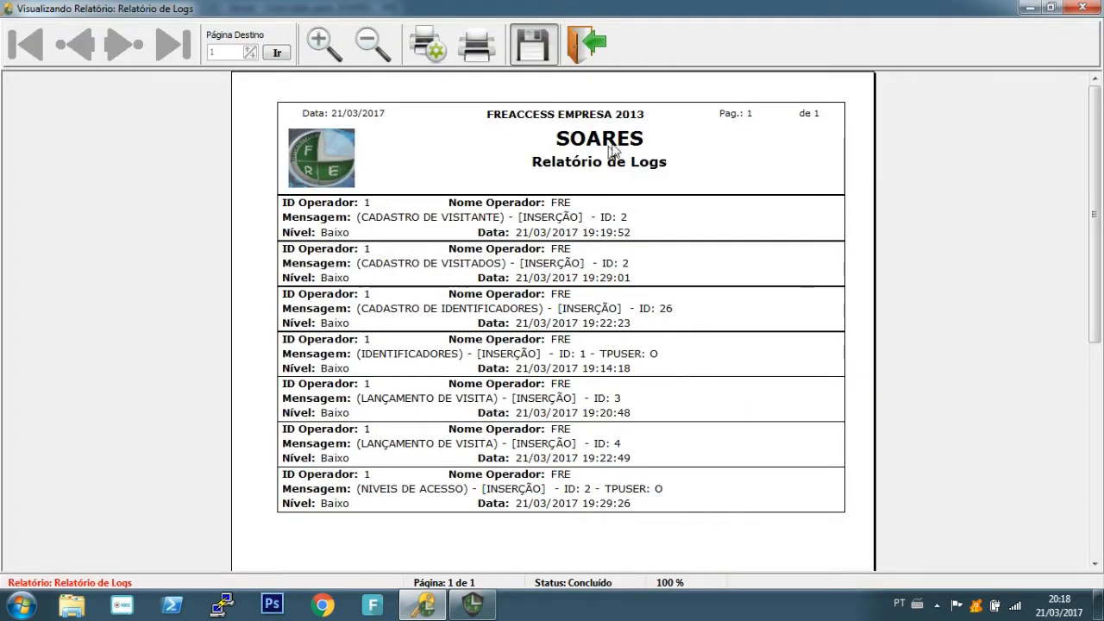
left_click(595, 60)
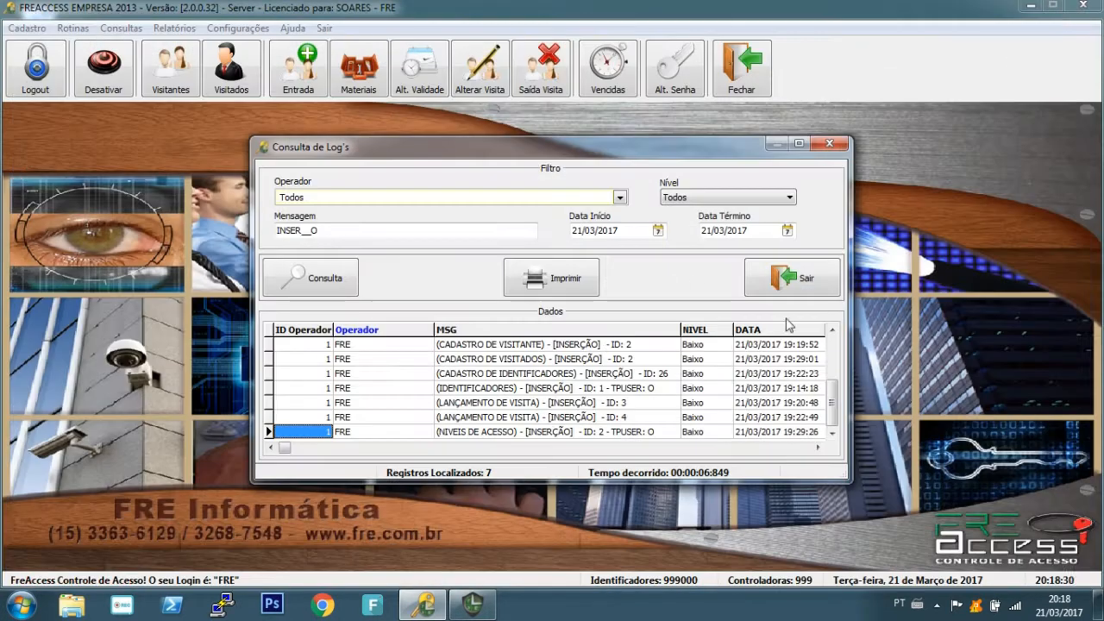
left_click(819, 287)
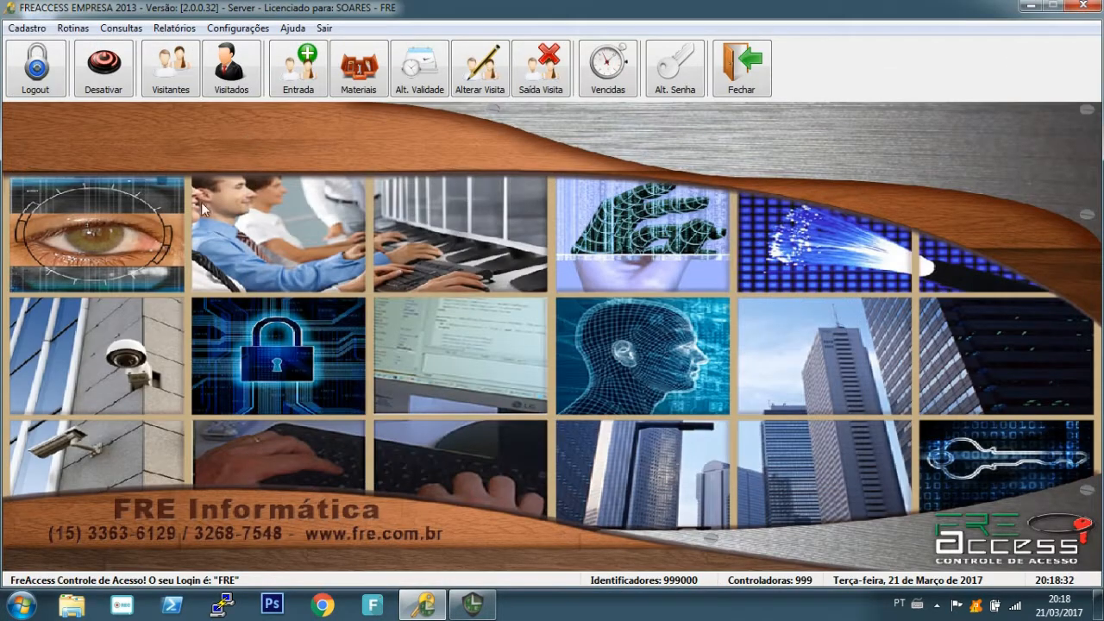
Open the Ponto report's query window and reposition it slightly higher on the screen.
left_click(173, 27)
left_click(223, 123)
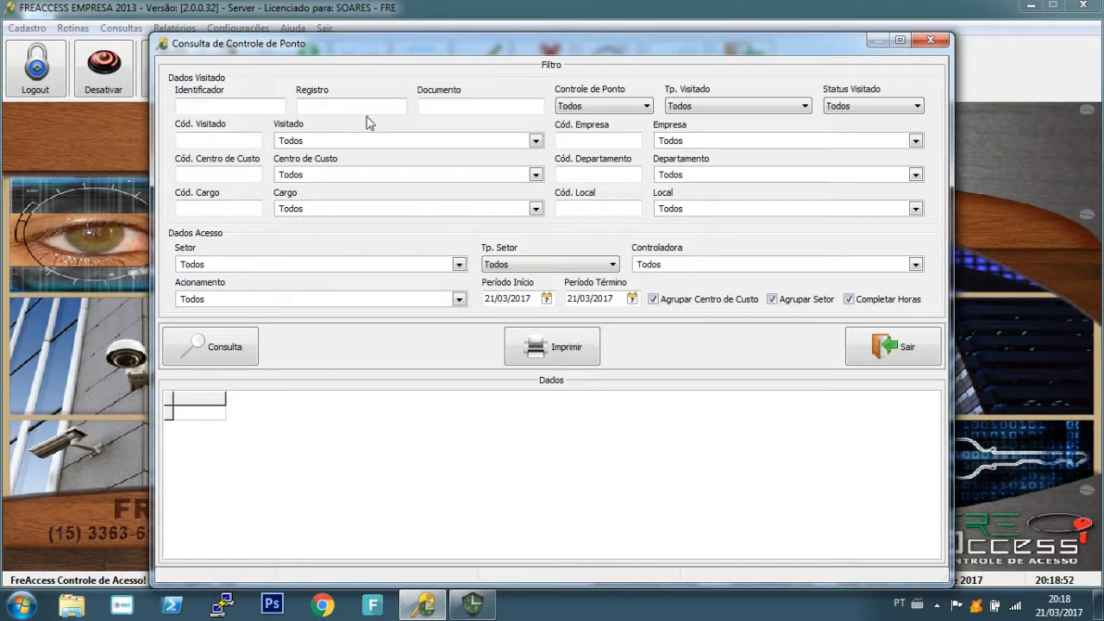
left_click(446, 105)
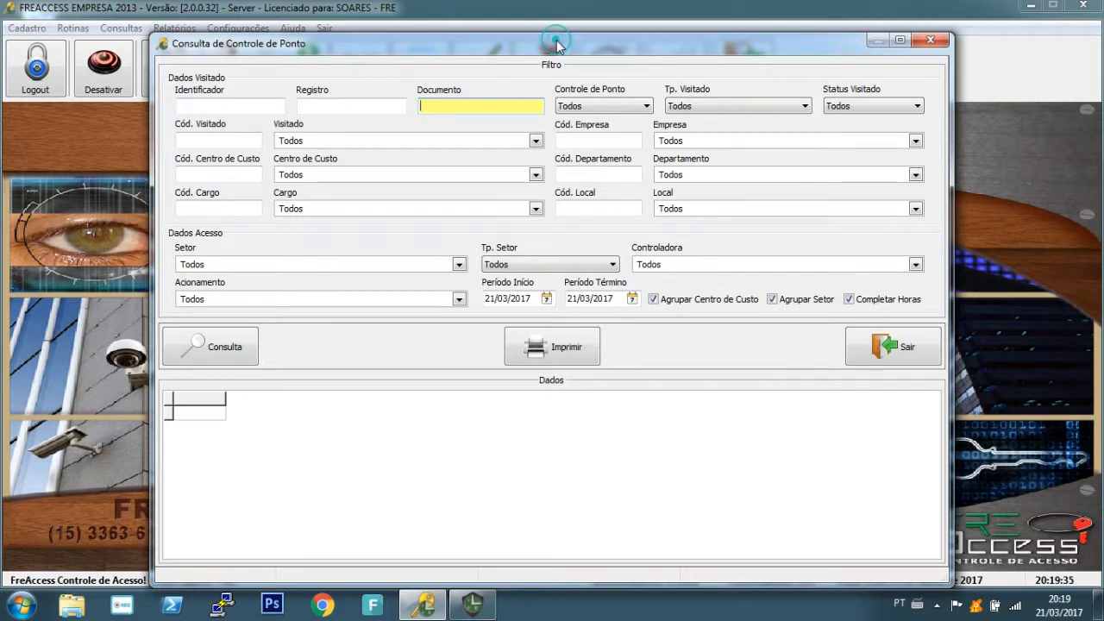
left_click_drag(556, 39, 556, 31)
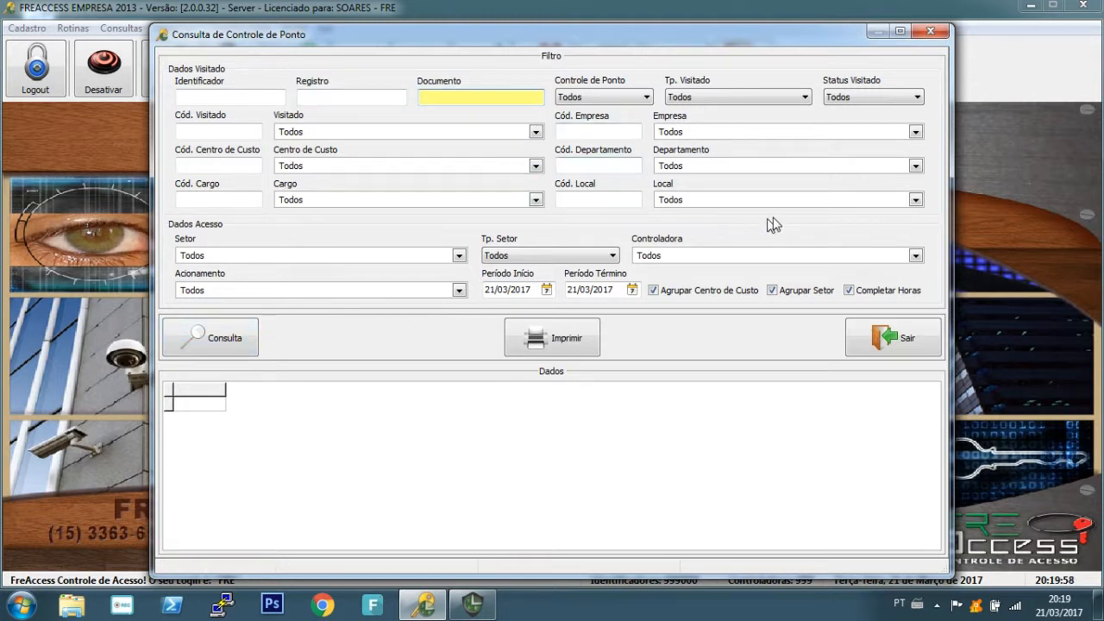
Run the Ponto query with all filters at Todos and Completar Horas enabled, and preview its report.
left_click(223, 338)
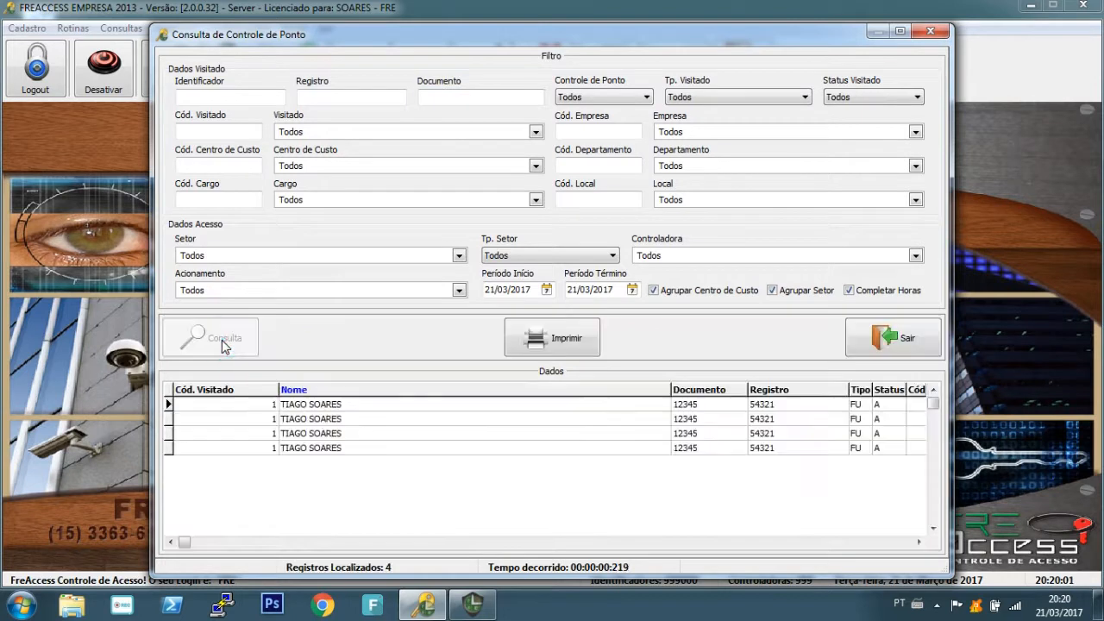
left_click(543, 338)
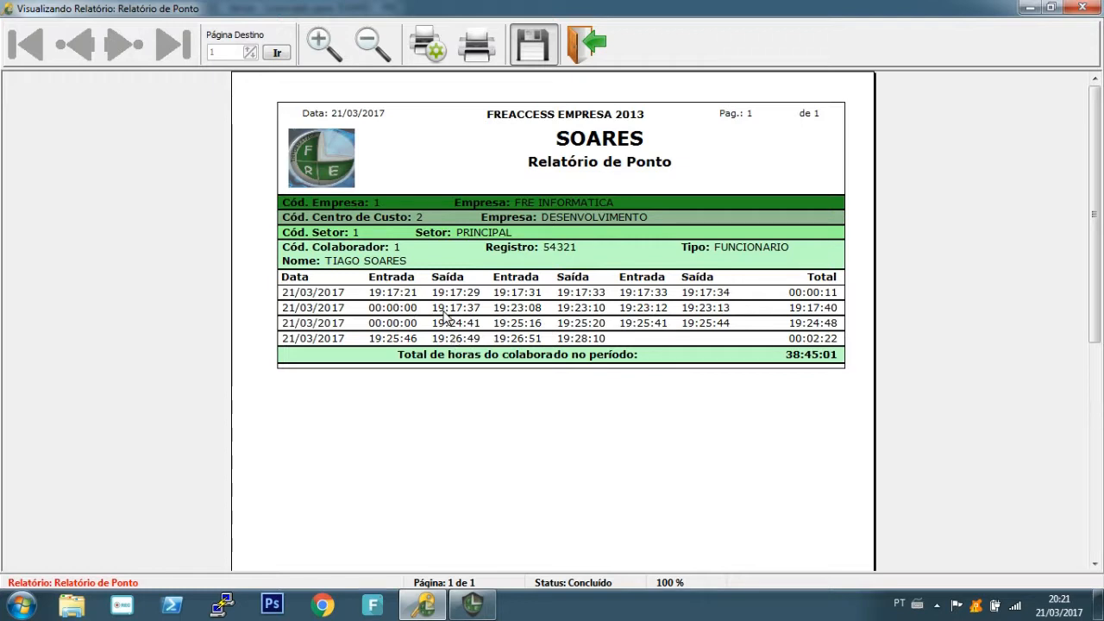
key("Escape")
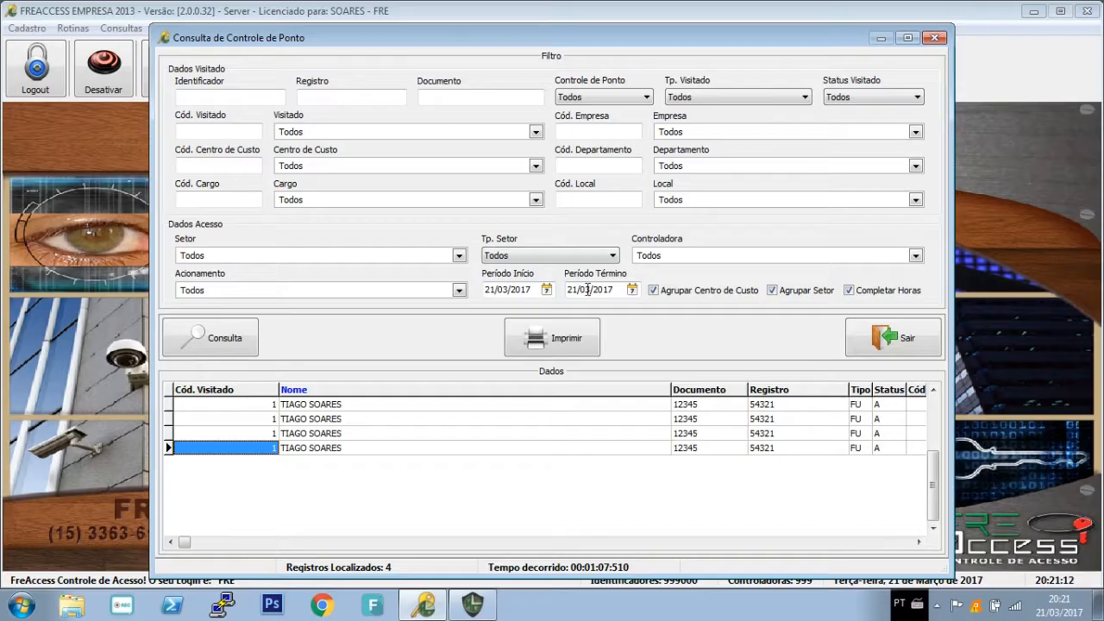
Disable Completar Horas, rerun the Ponto query, and preview the report without completed hours.
left_click(864, 294)
left_click(224, 349)
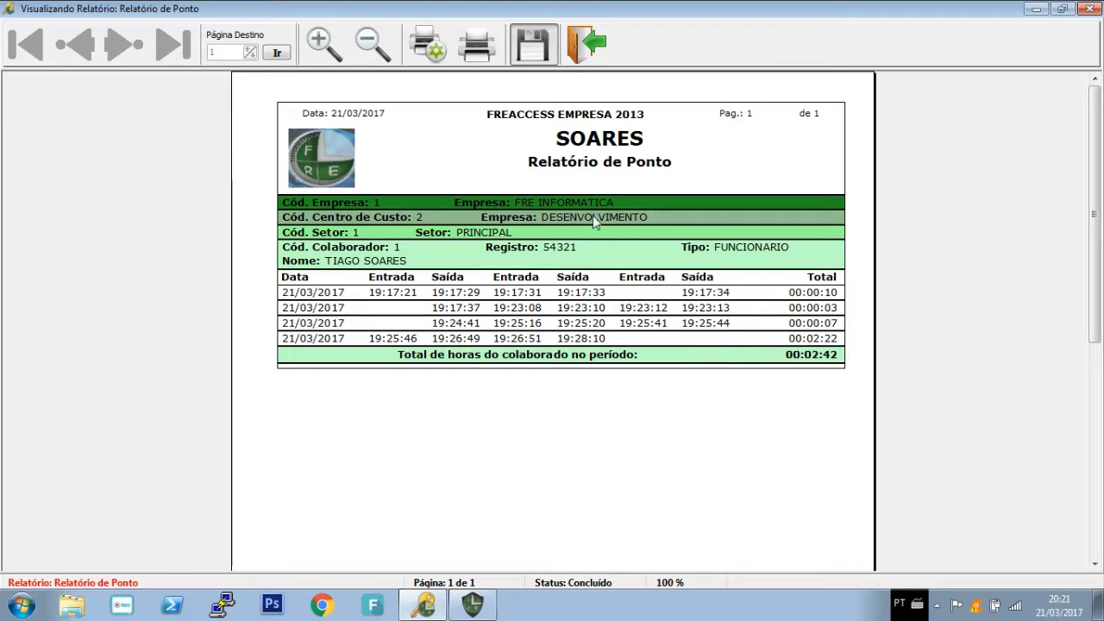
left_click(582, 51)
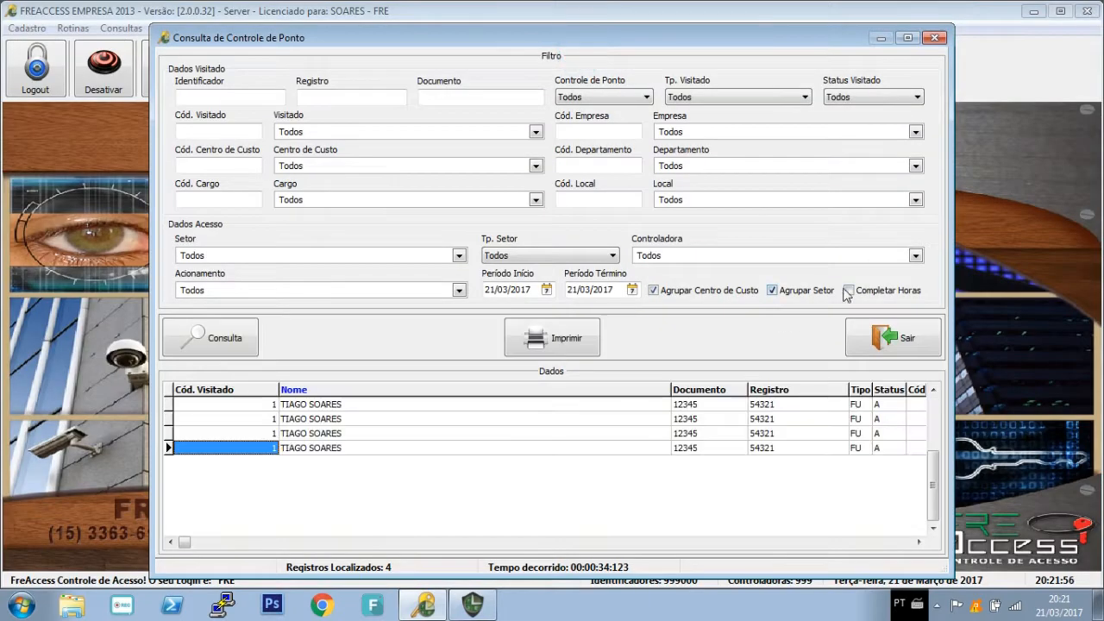
Re-enable Completar Horas, rerun the Ponto query, and preview the report again.
left_click(861, 291)
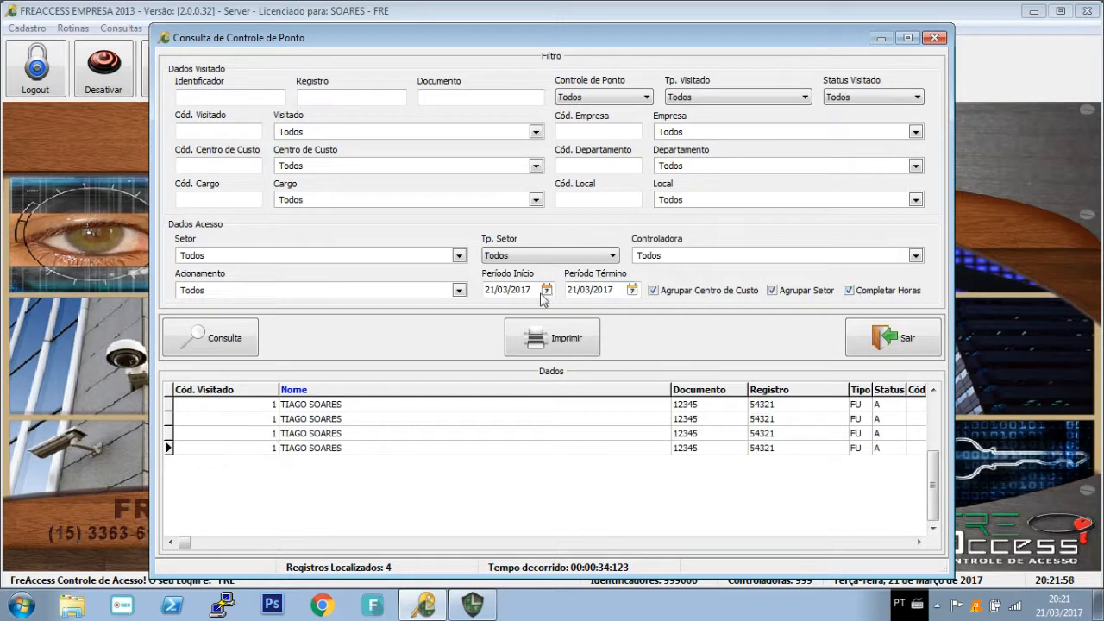
left_click(213, 336)
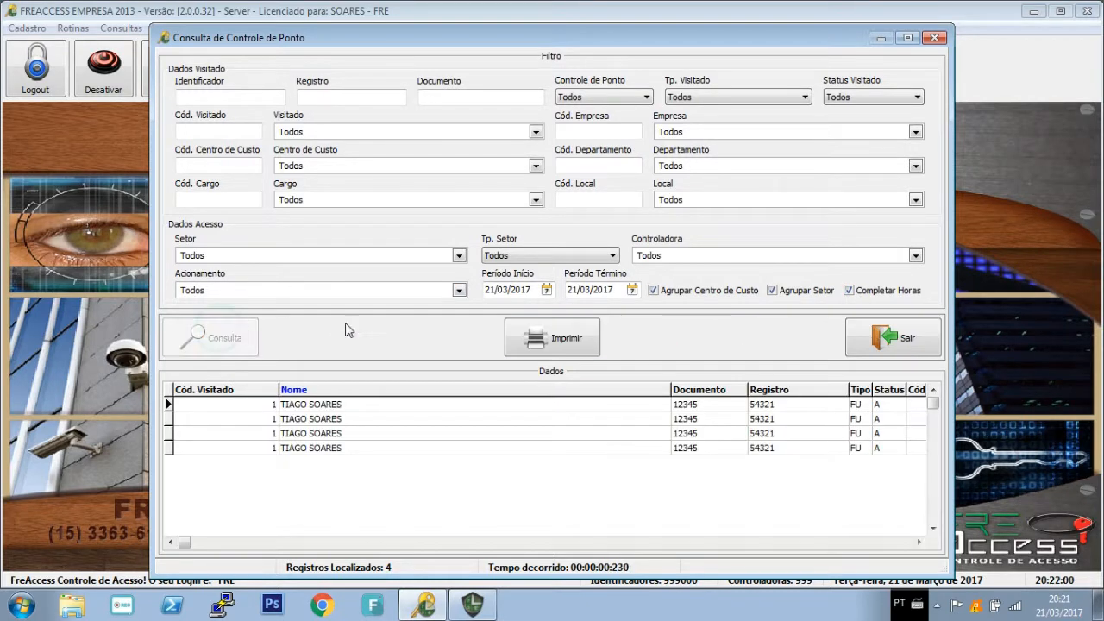
left_click(552, 345)
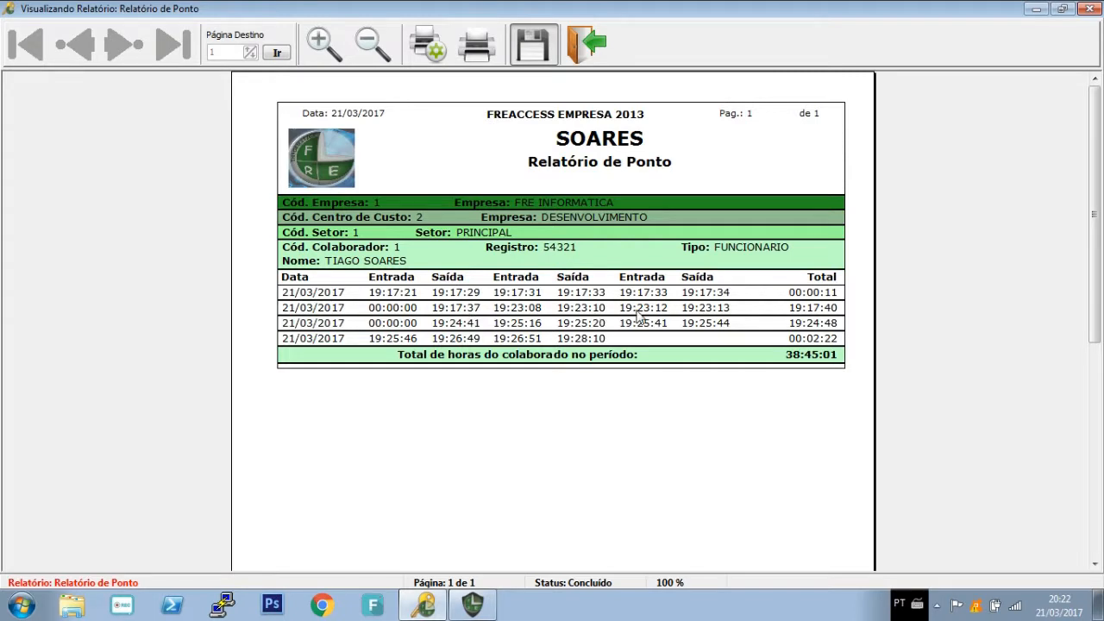
left_click(587, 43)
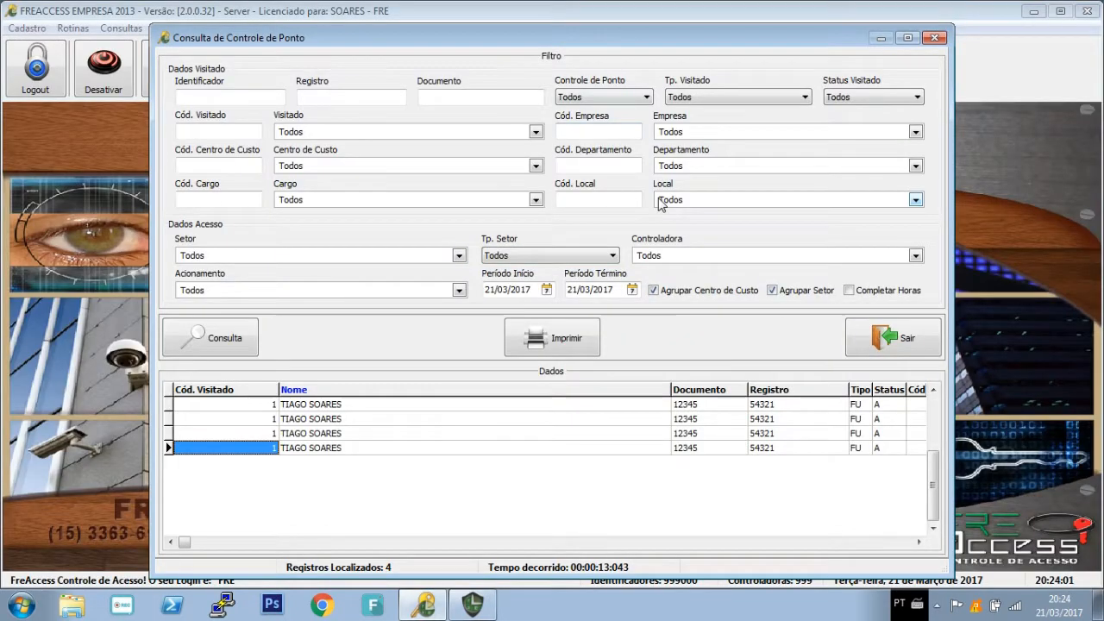
Replace the Ponto query with the Permanência no Setor report query and try running it without a main sector.
left_click(907, 342)
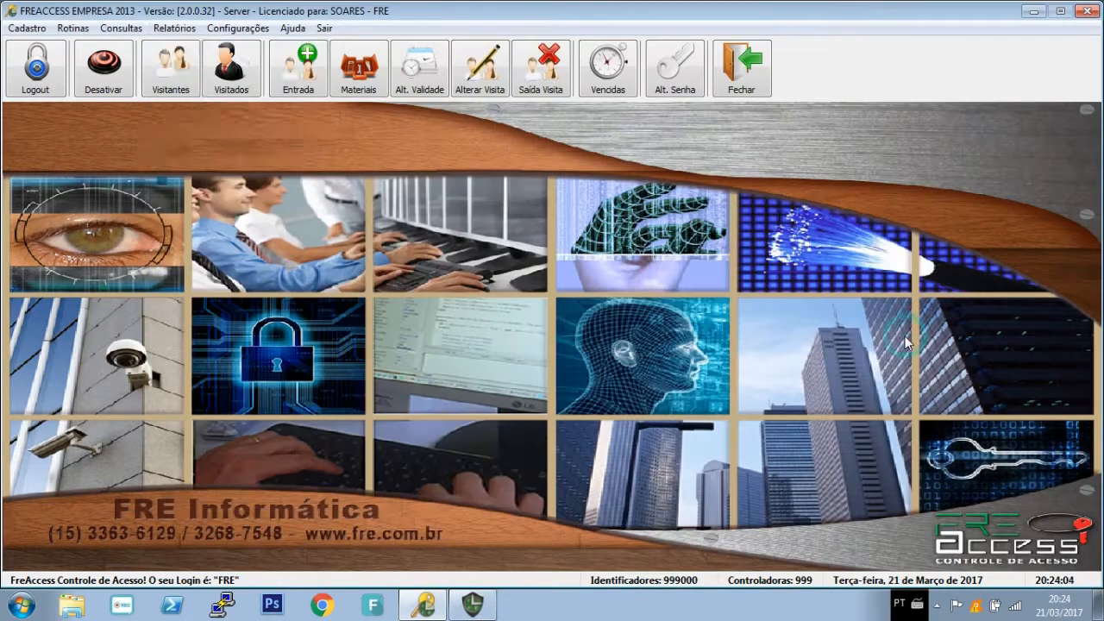
left_click(174, 27)
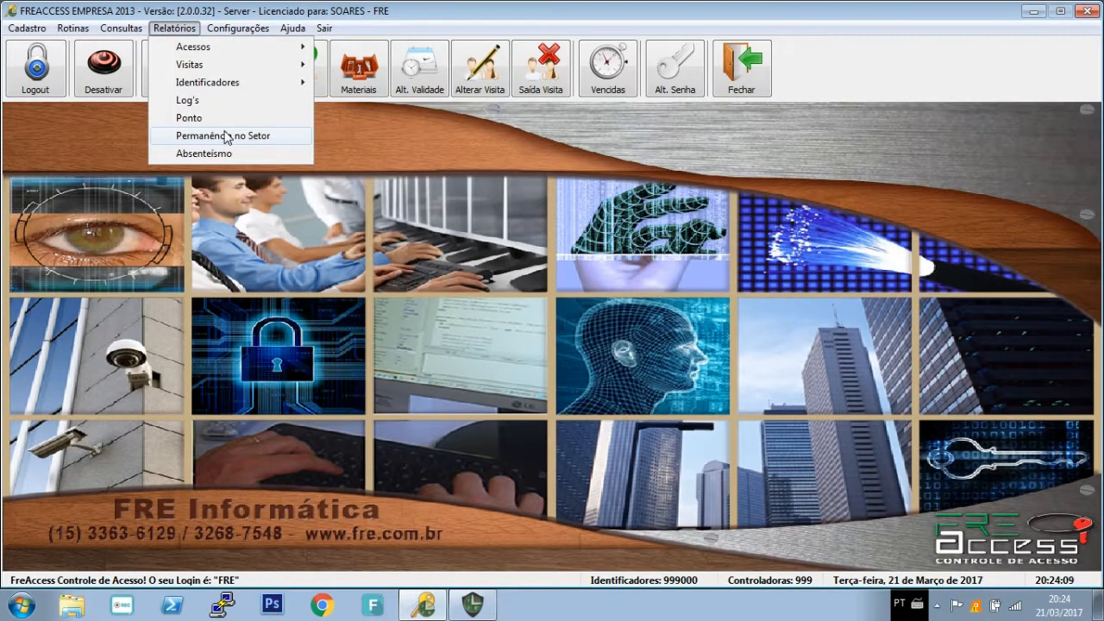
left_click(224, 136)
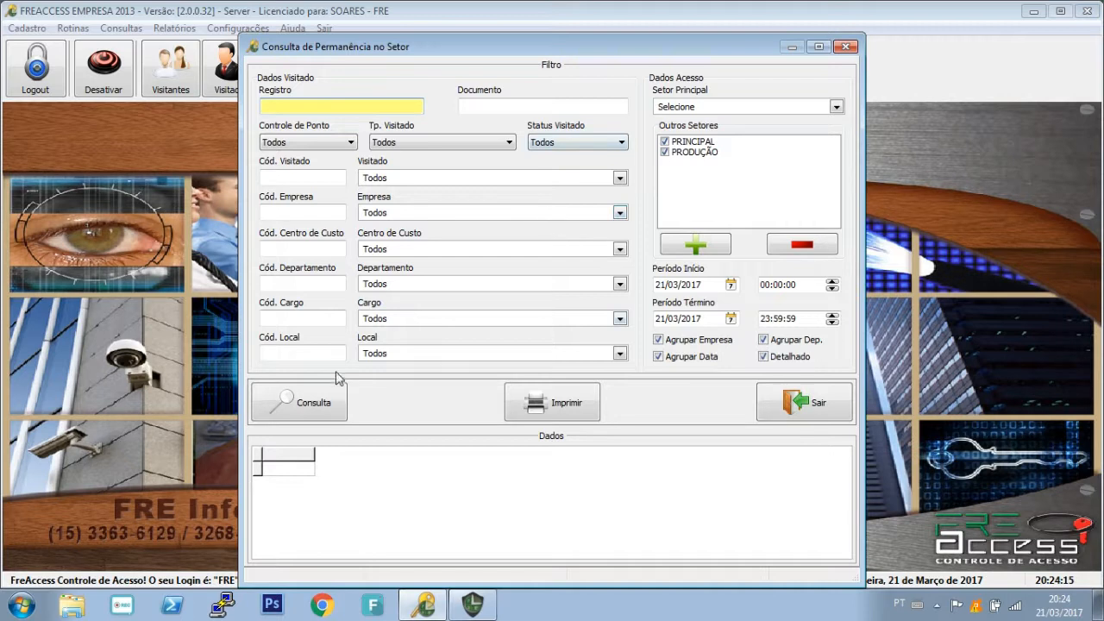
left_click(319, 396)
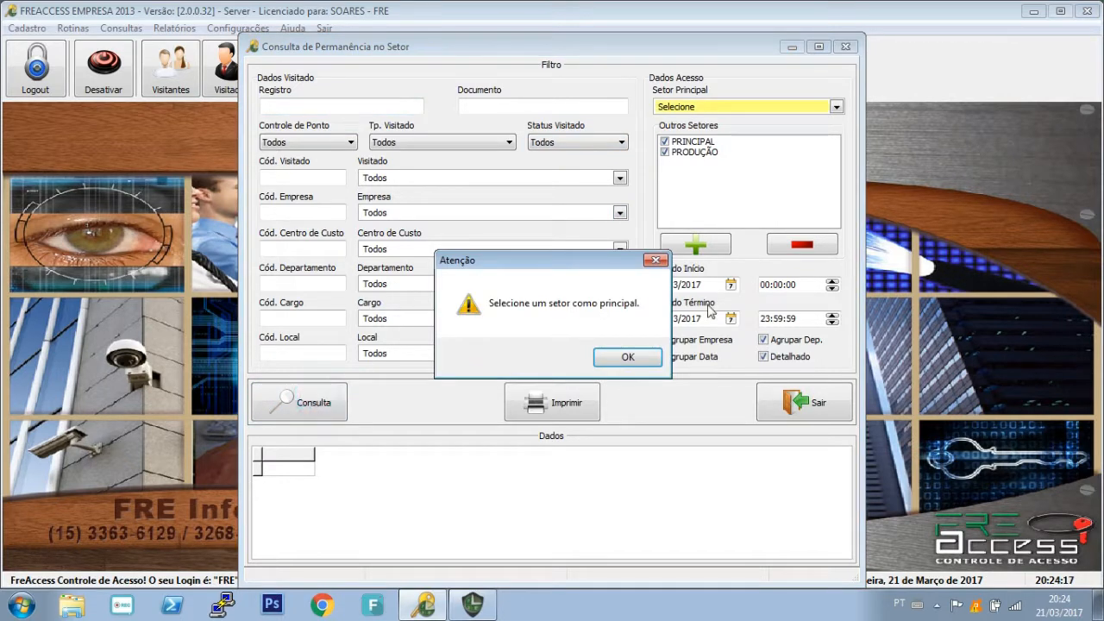
left_click(629, 356)
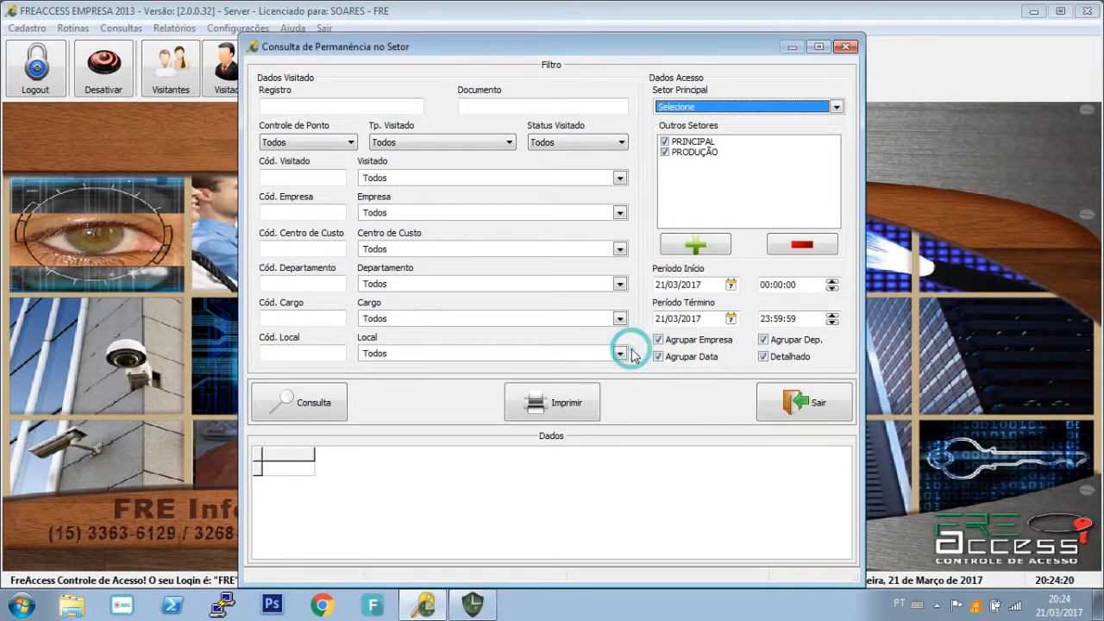
Set Setor Principal to PRINCIPAL, and clear and reselect all entries under Outros Setores.
left_click(737, 107)
left_click(681, 128)
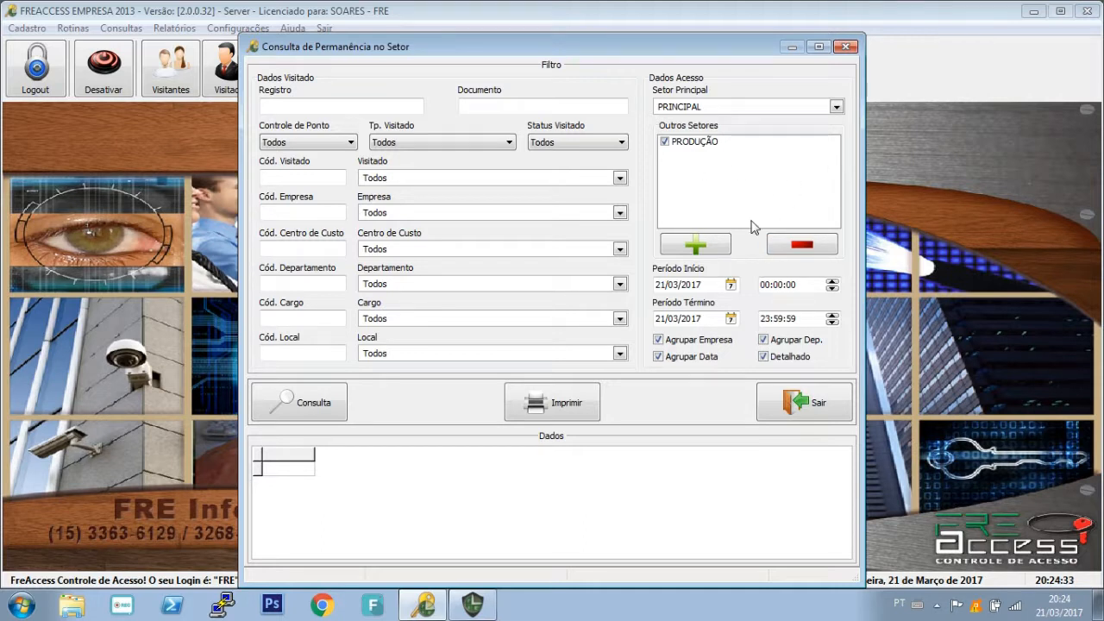
left_click(820, 251)
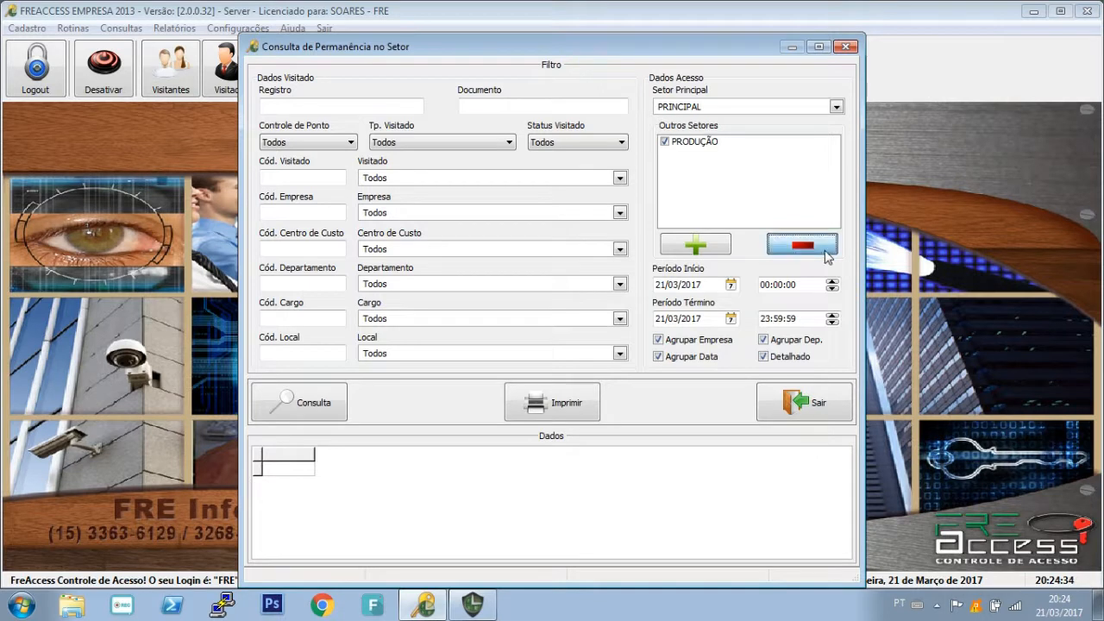
left_click(713, 248)
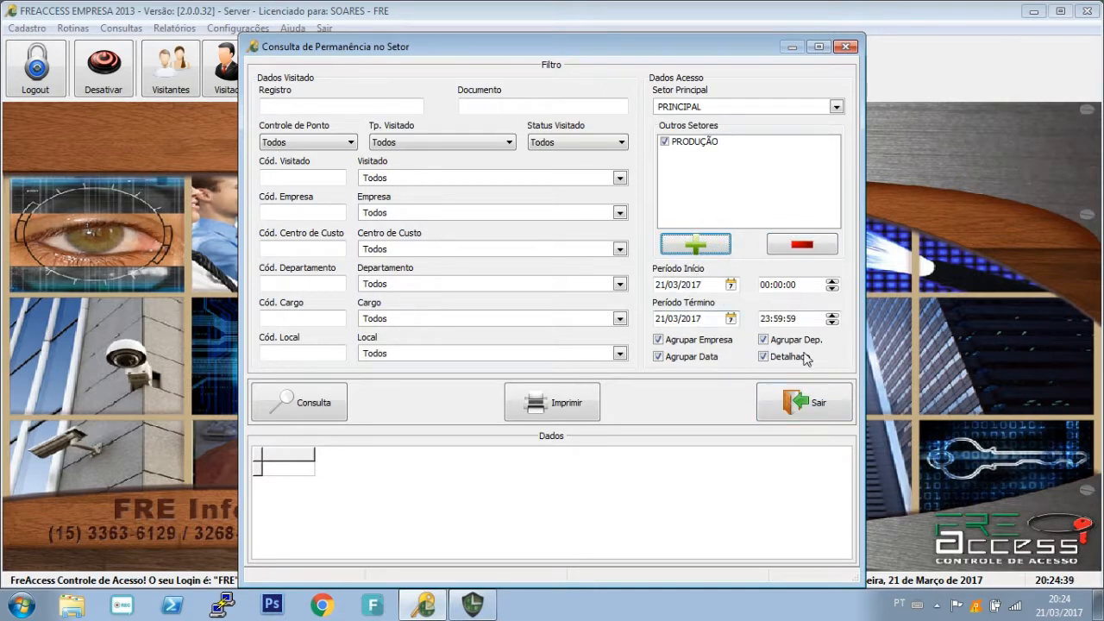
Run the sector permanence query for PRINCIPAL and preview its detailed report with all groupings enabled.
left_click(302, 404)
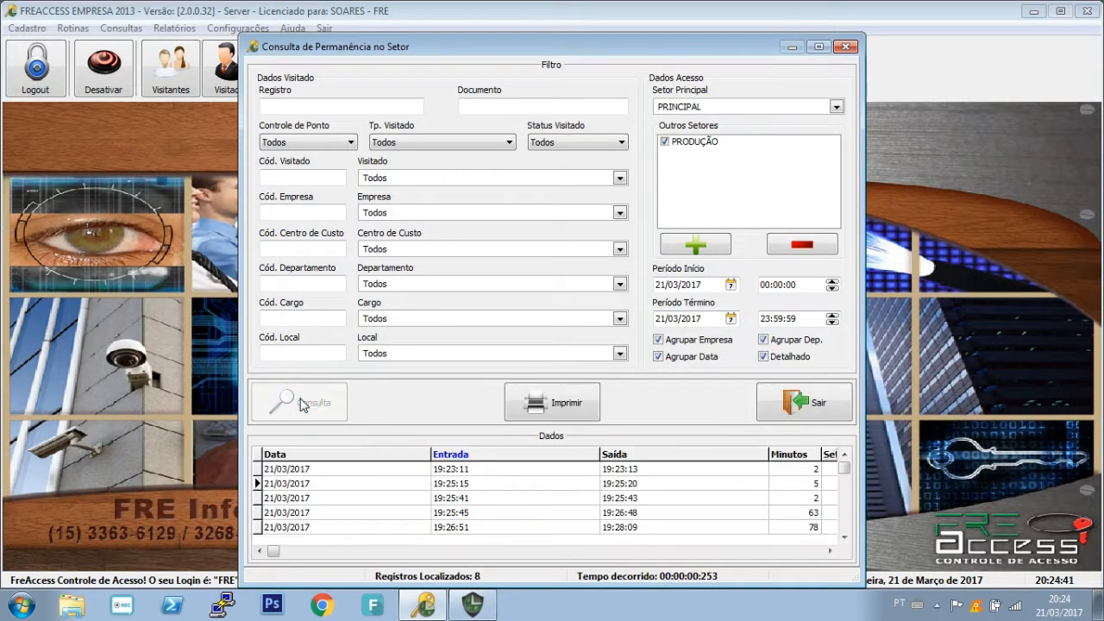
left_click(558, 403)
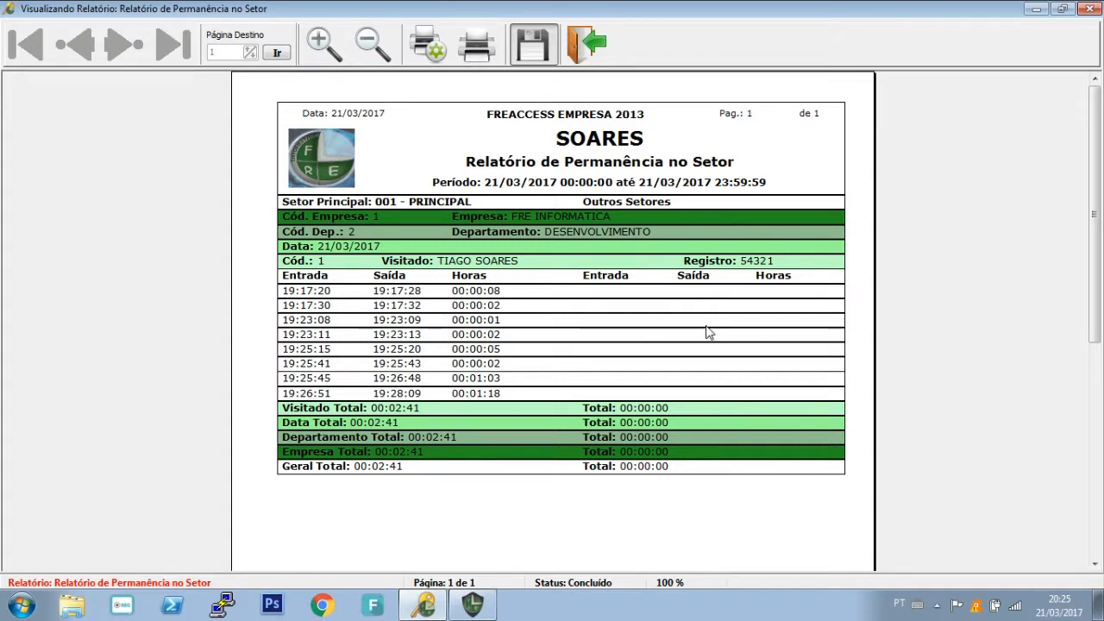
left_click(582, 41)
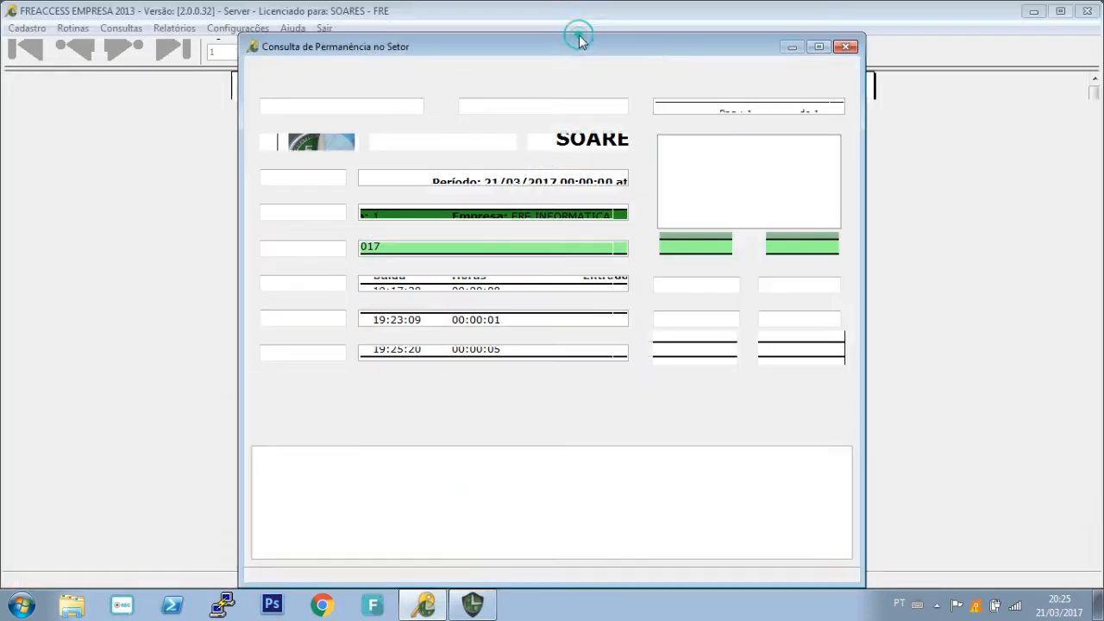
Change Setor Principal to PRODUÇÃO and preview the sector permanence report for it.
left_click(751, 110)
left_click(709, 141)
left_click(732, 106)
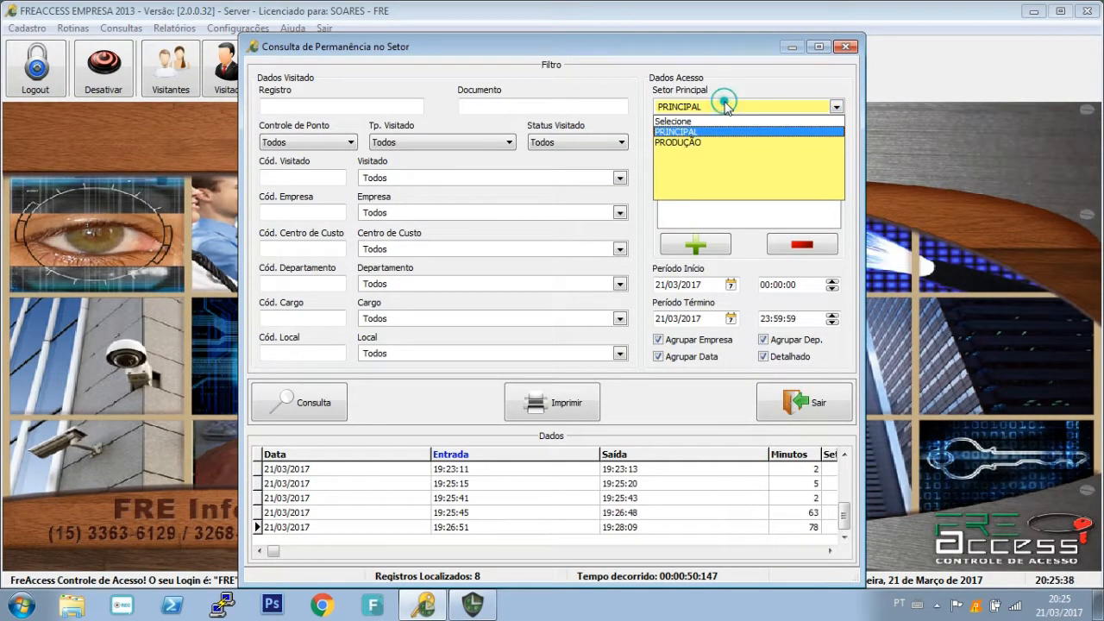
left_click(690, 143)
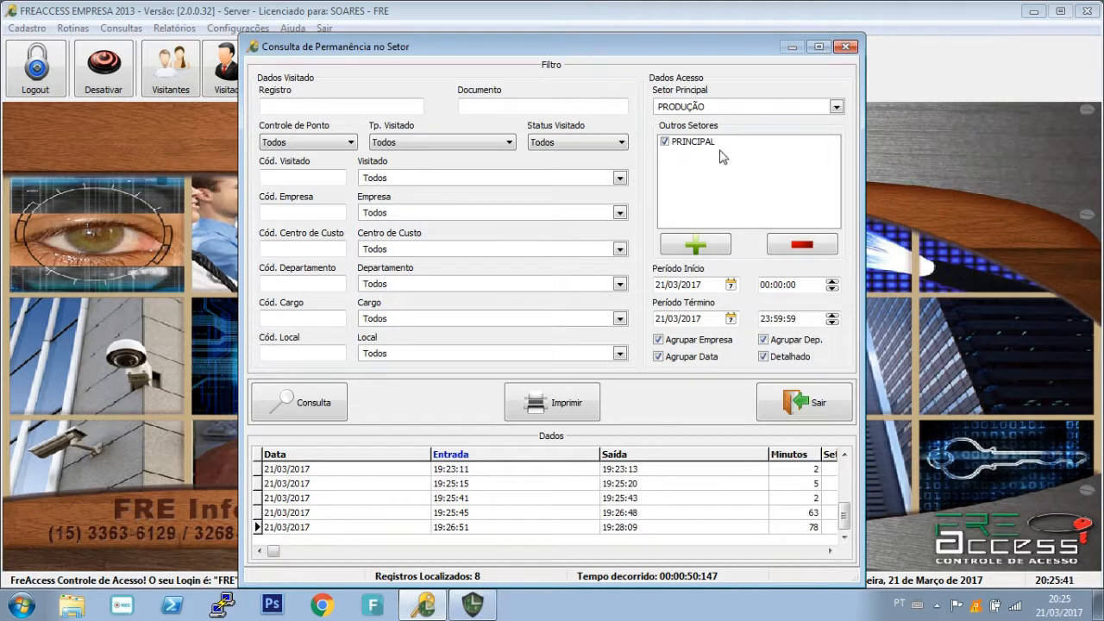
left_click(552, 401)
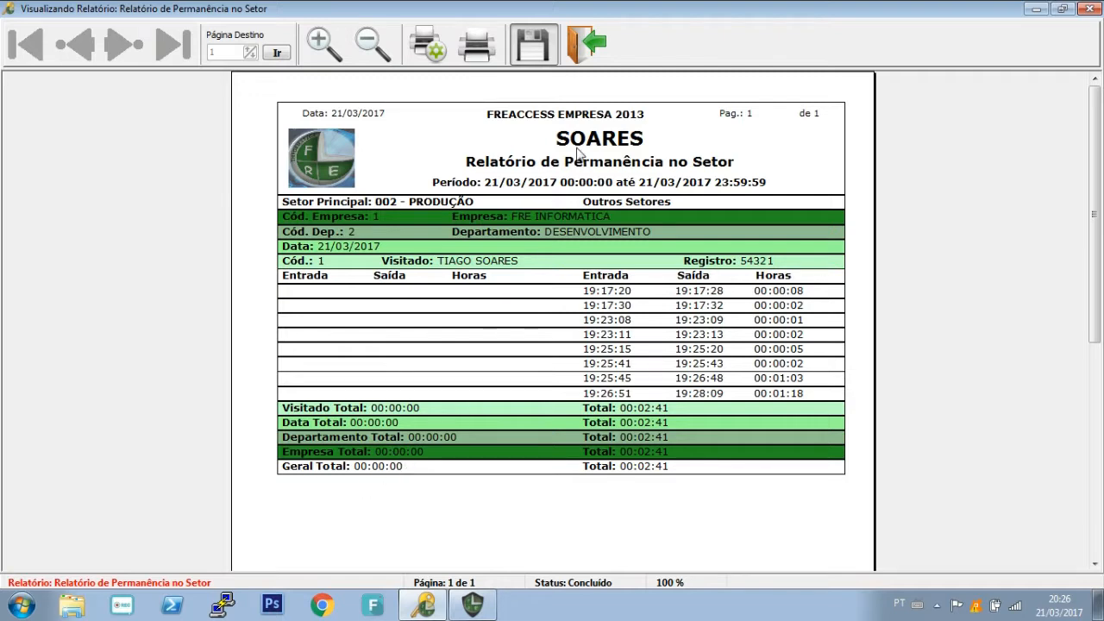
left_click(588, 65)
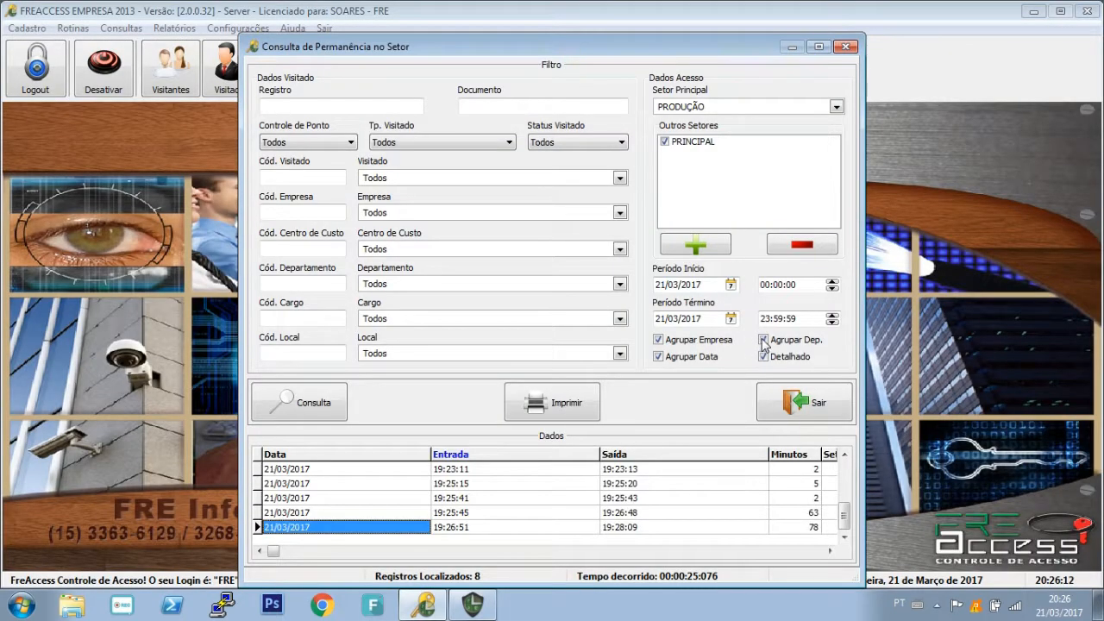
Disable Agrupar Empresa, Agrupar Dep. and Agrupar Data, rerun the query, and preview the ungrouped permanence report.
left_click(694, 341)
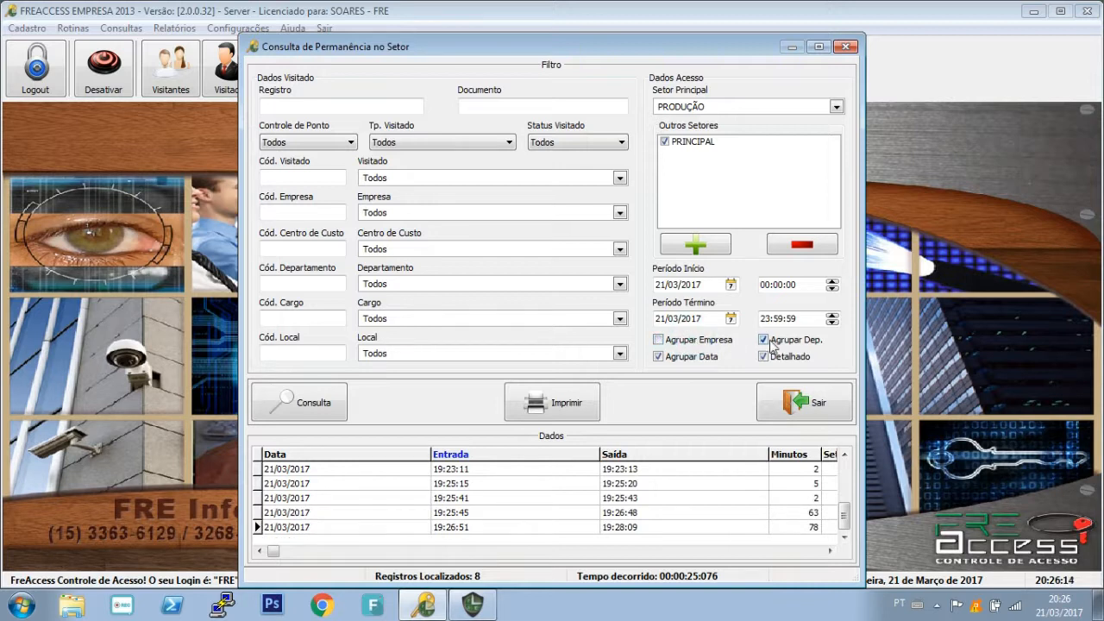
left_click(702, 361)
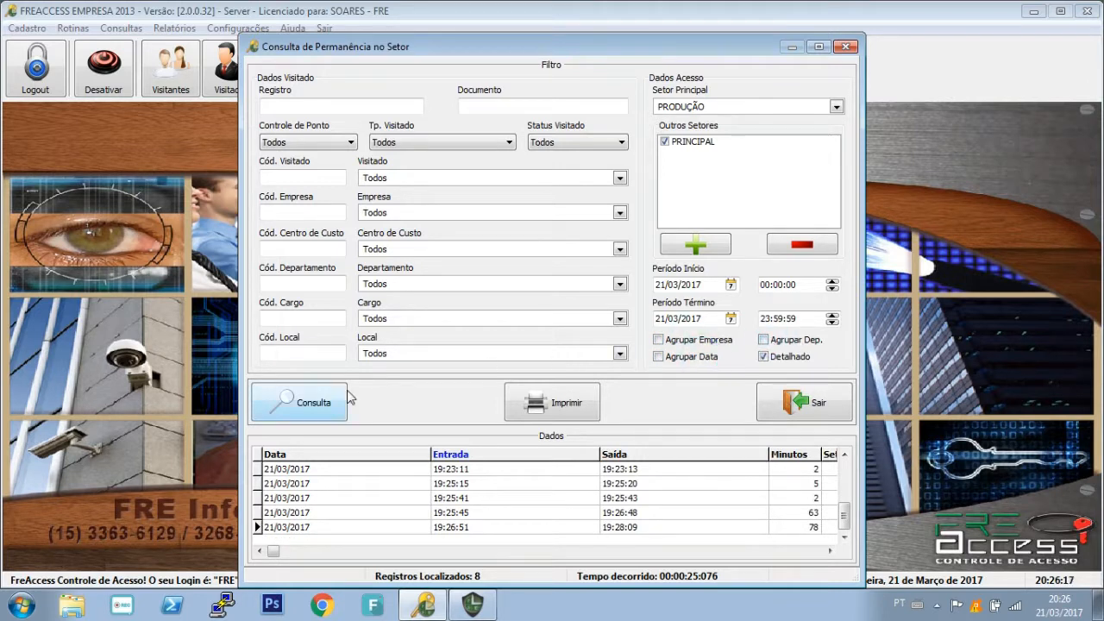
left_click(319, 398)
left_click(552, 406)
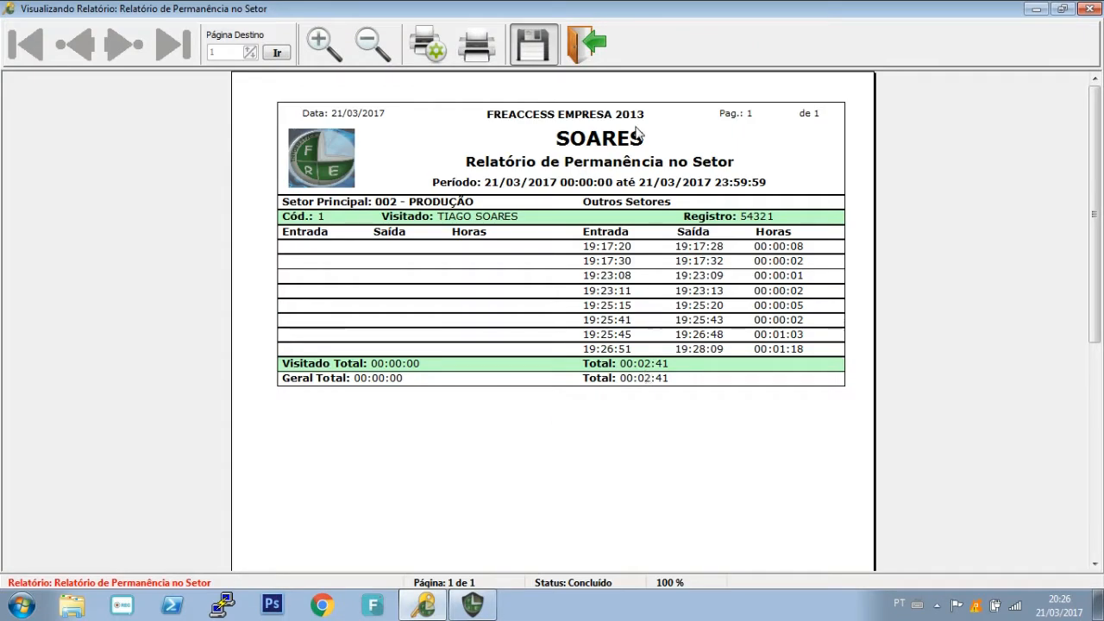
left_click(583, 48)
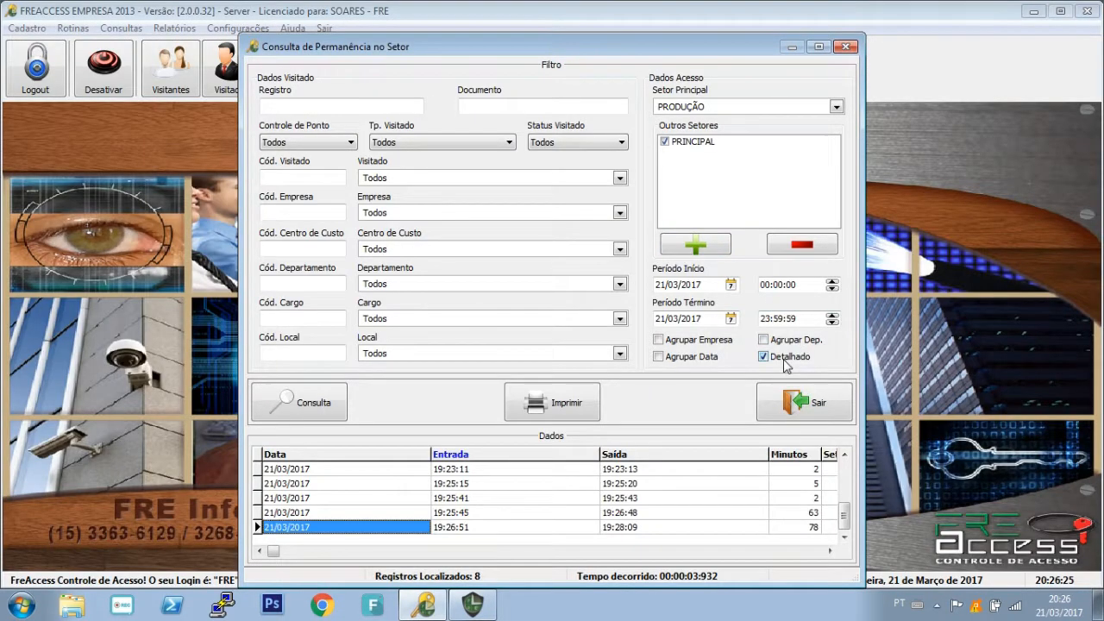
Disable Detalhado, rerun the sector permanence query for PRODUÇÃO, preview the summarized report, and close the preview.
left_click(784, 361)
left_click(336, 393)
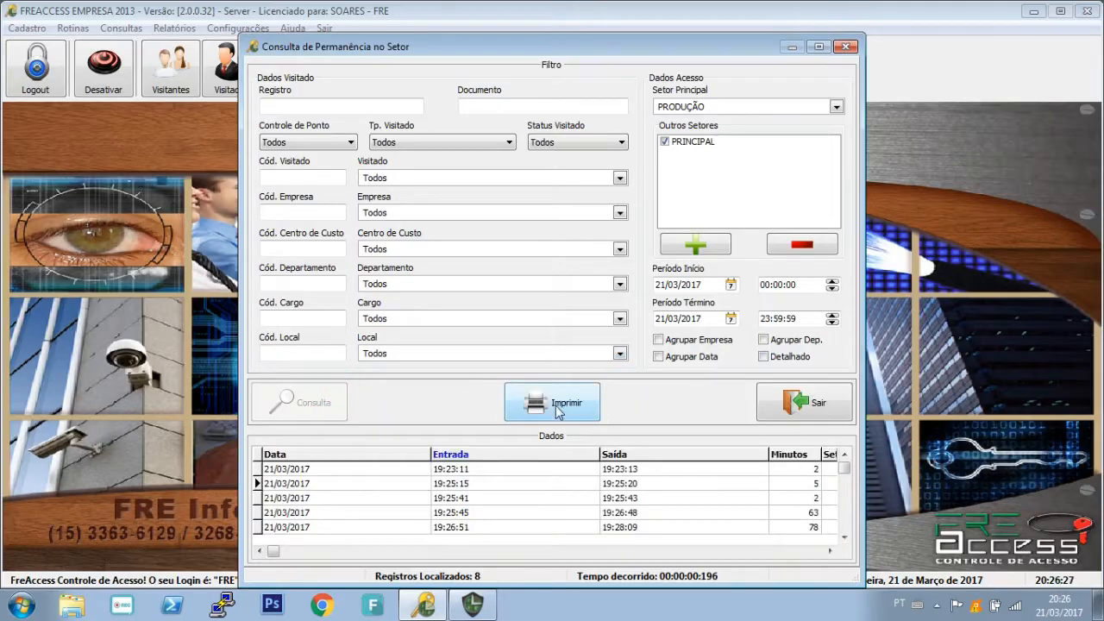
left_click(559, 412)
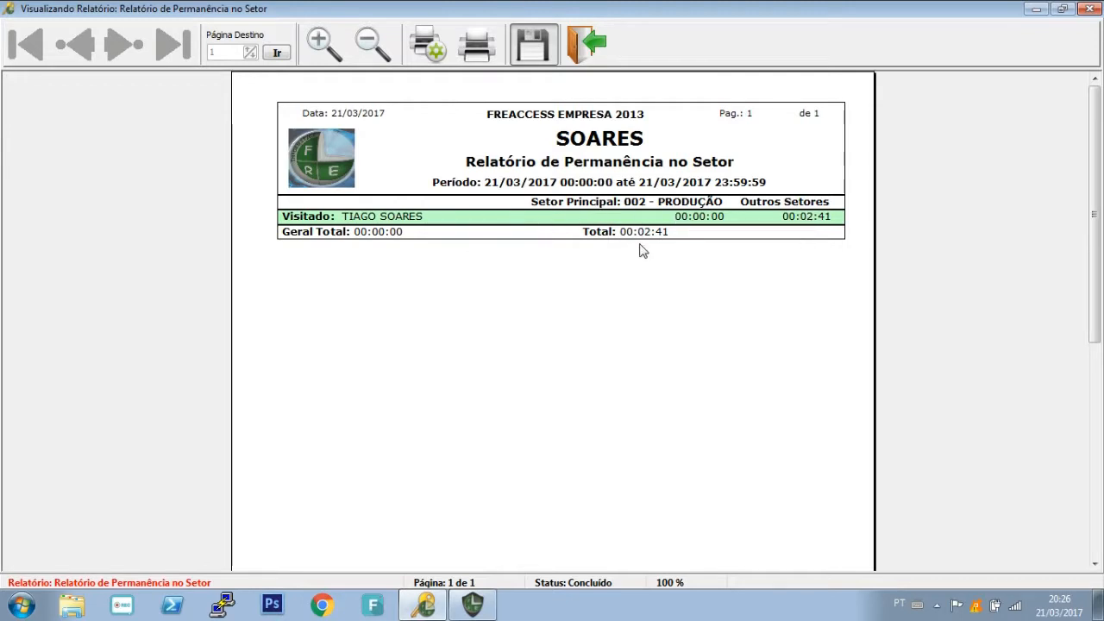
left_click(587, 43)
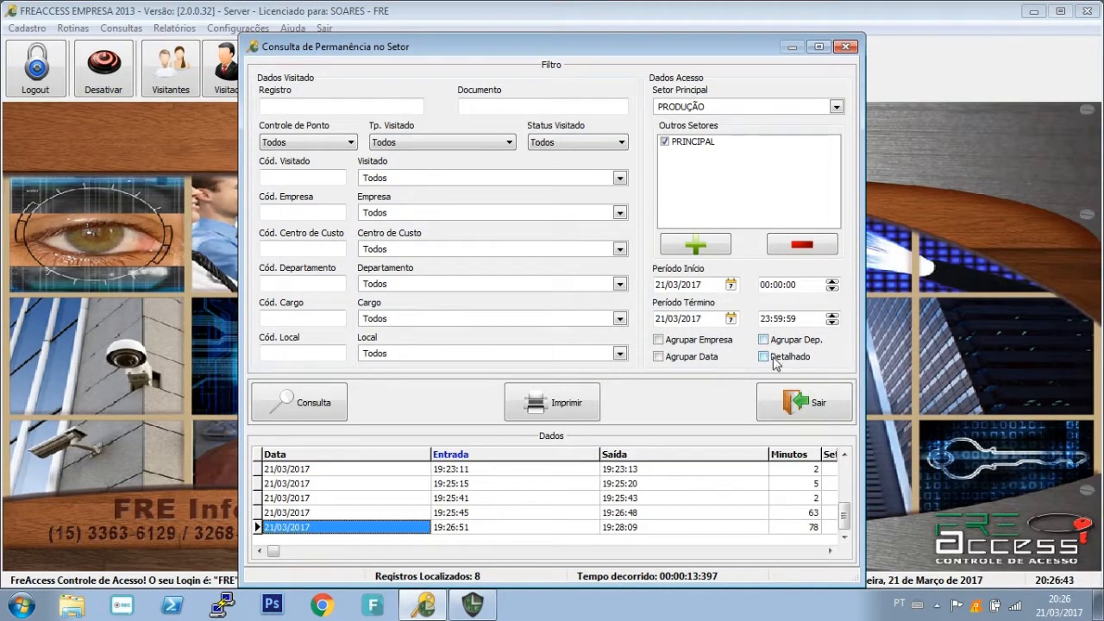
Enable Agrupar Empresa, rerun the query, preview the permanence report grouped by company, and close the sector permanence consultation.
left_click(706, 338)
left_click(332, 407)
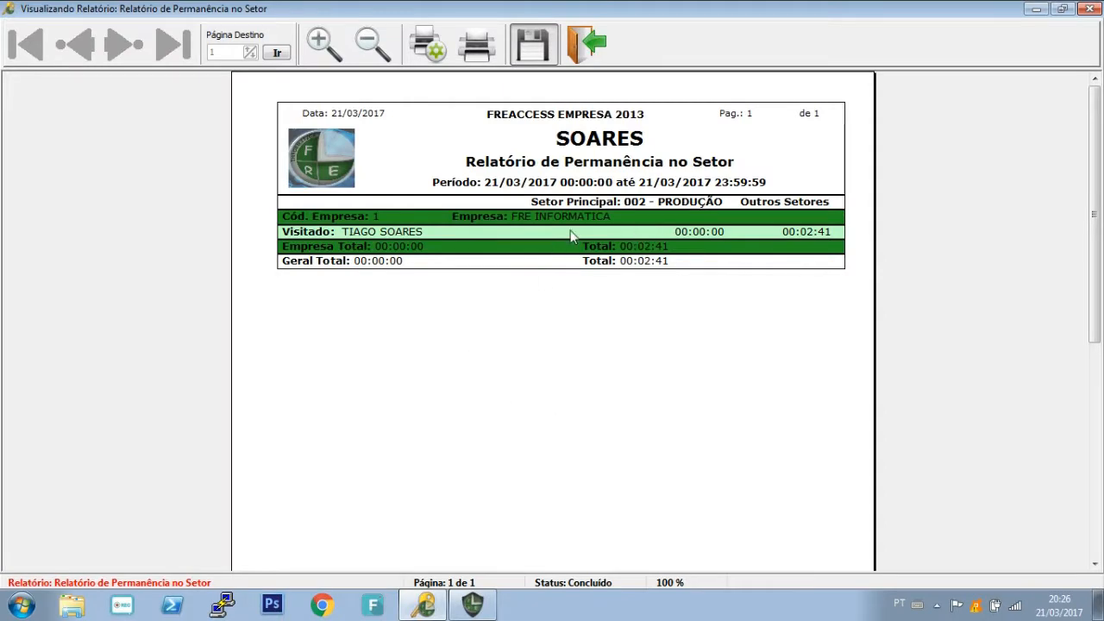
left_click(579, 45)
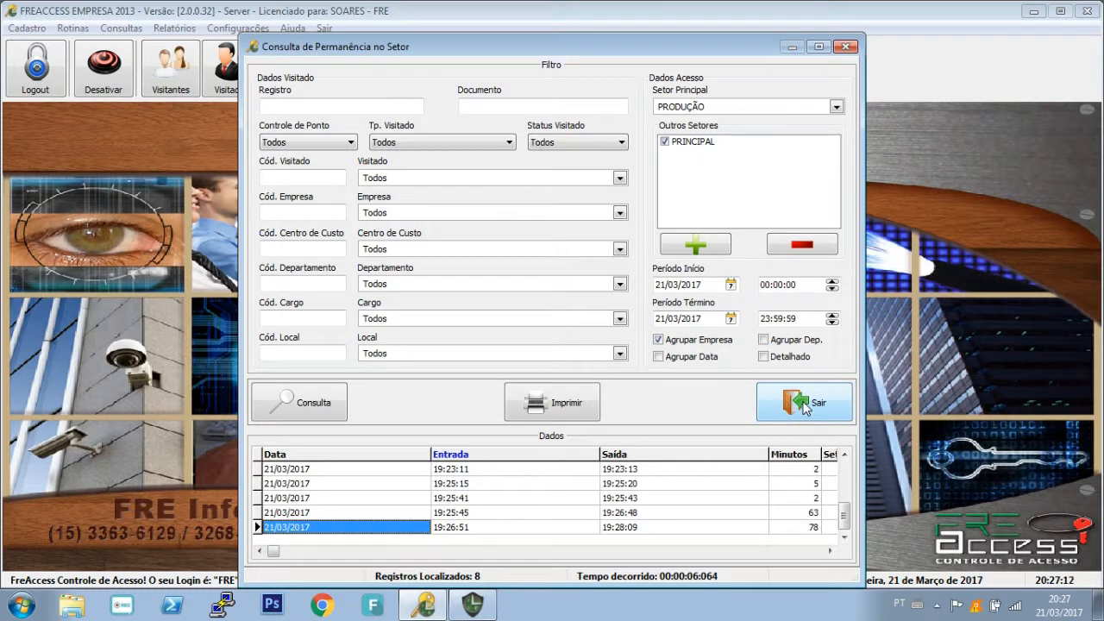
left_click(804, 407)
Open the Absenteísmo report and run its query for 21/03/2017 with all filters set to Todos.
left_click(174, 28)
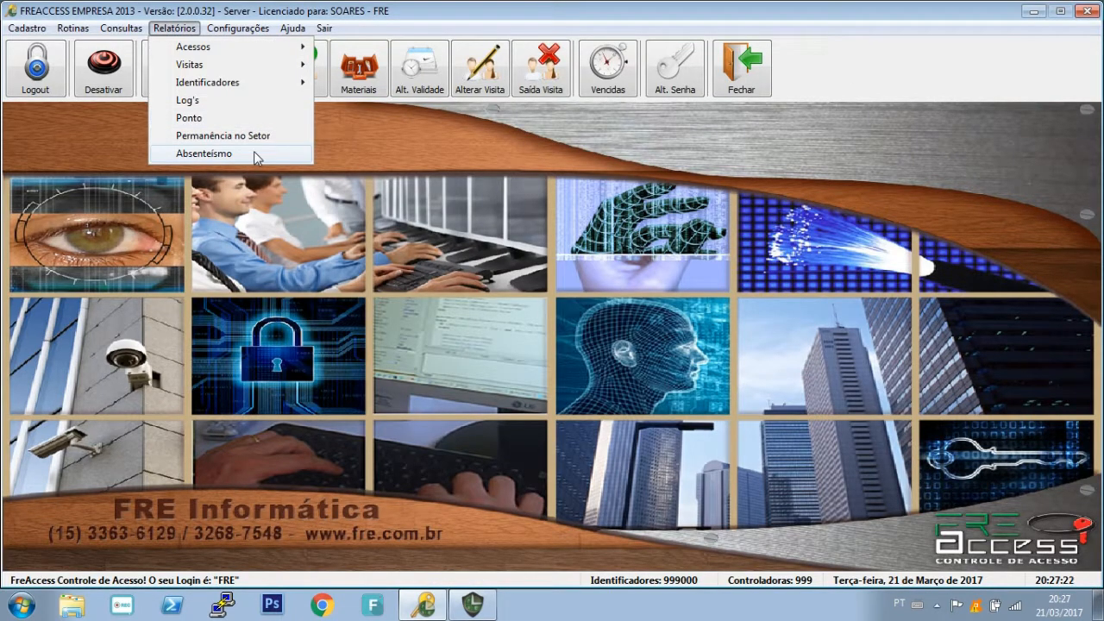
left_click(254, 153)
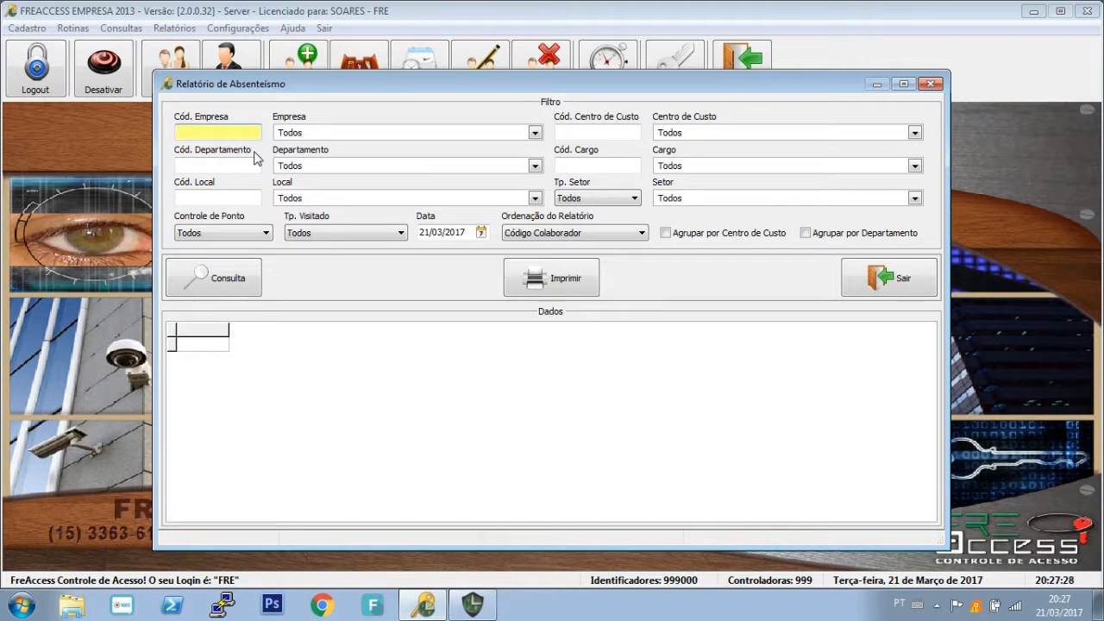
left_click(221, 282)
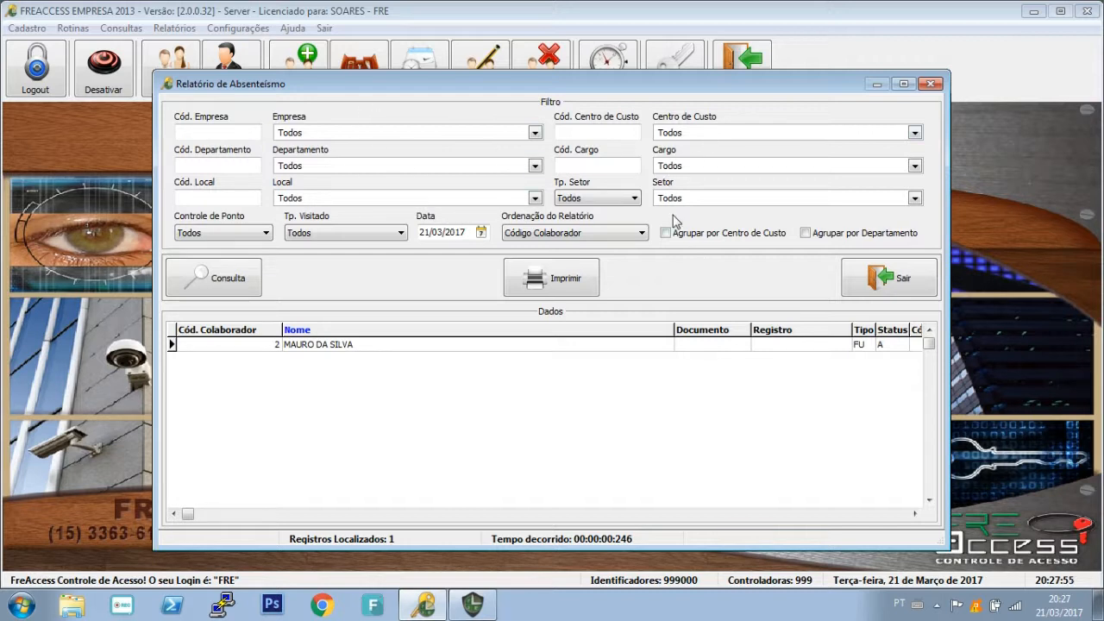
Review the available Tp. Setor and Ordenação do Relatório options of the absenteeism report.
left_click(634, 200)
left_click(633, 200)
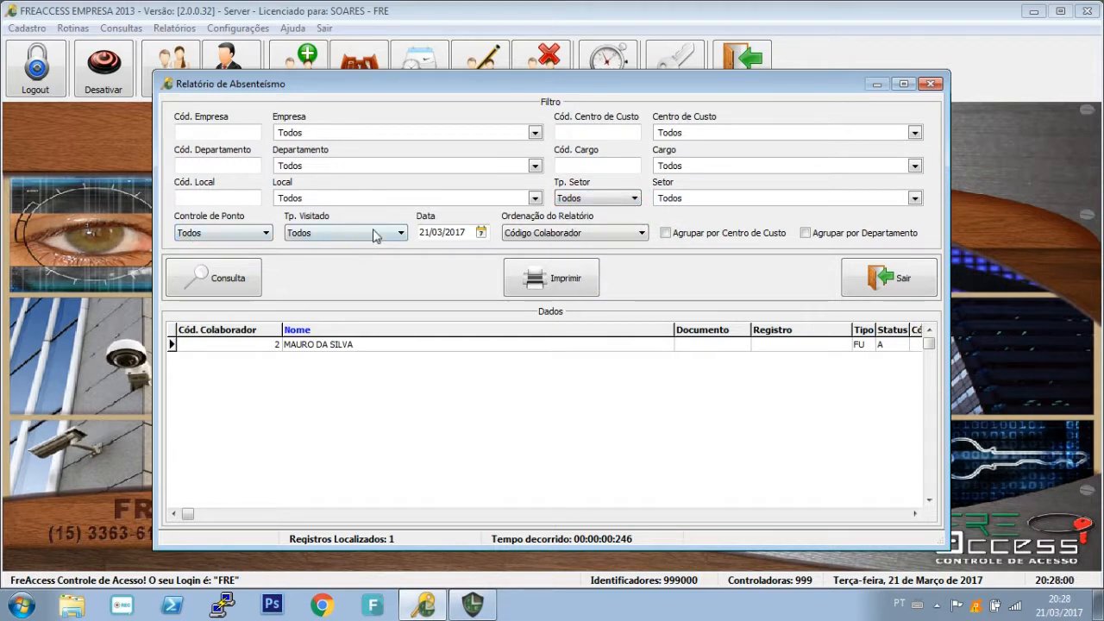
left_click(569, 235)
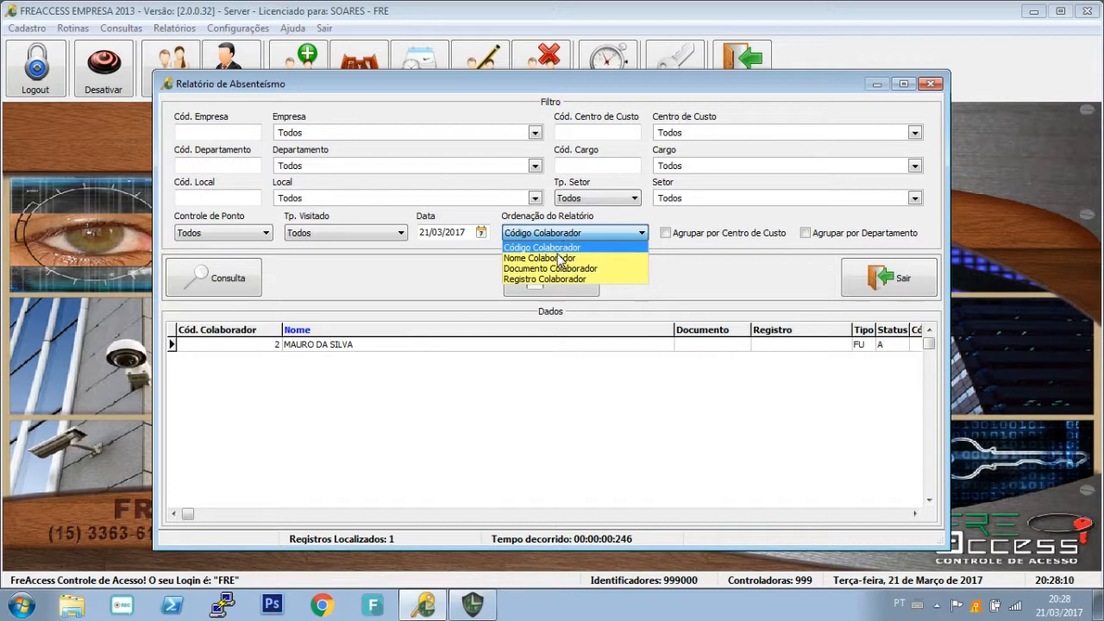
left_click(650, 297)
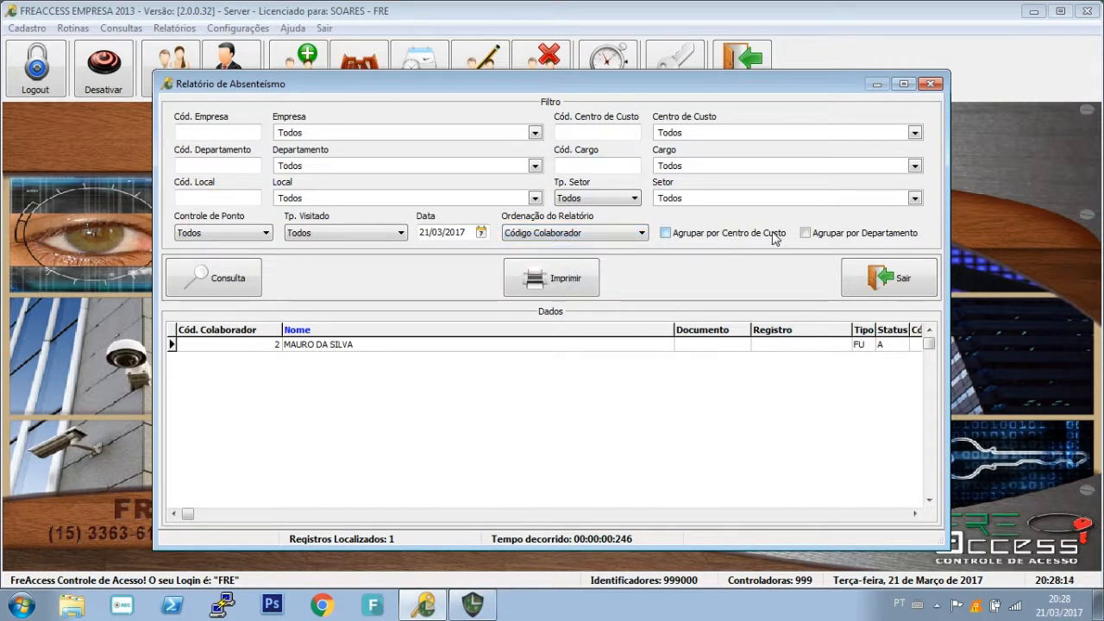
Rerun the absenteeism query for 21/03/2017, preview its report ordered by Código Colaborador, and close the preview.
left_click(230, 277)
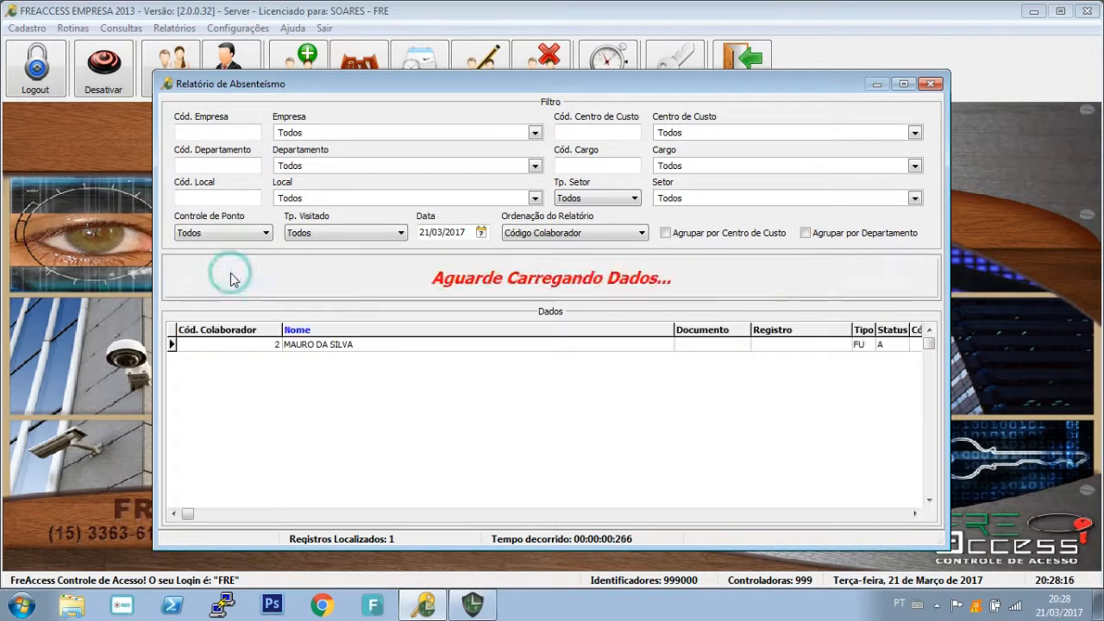
left_click(558, 281)
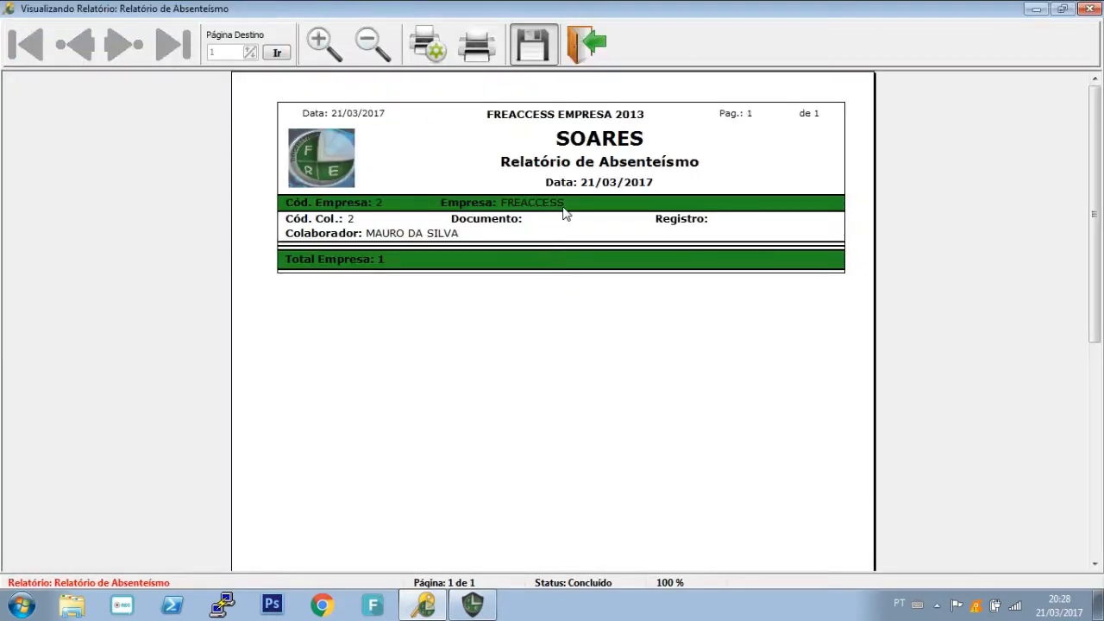
left_click(585, 45)
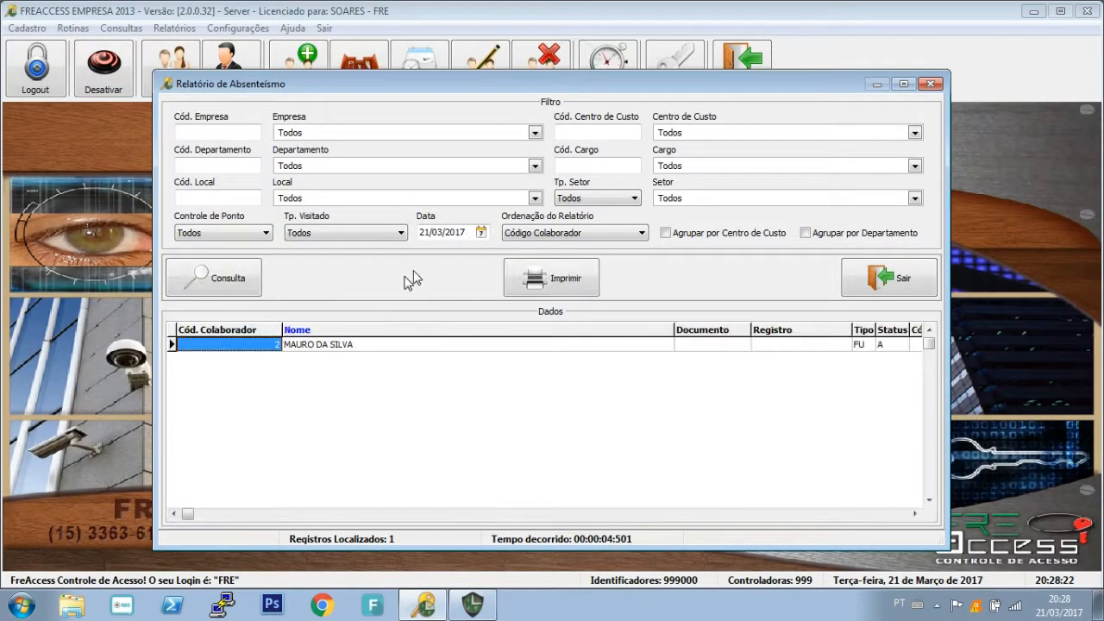
Set the absenteeism date to 20/03/2017, rerun the query, preview the report, and close the absenteeism window.
left_click(480, 233)
left_click(366, 323)
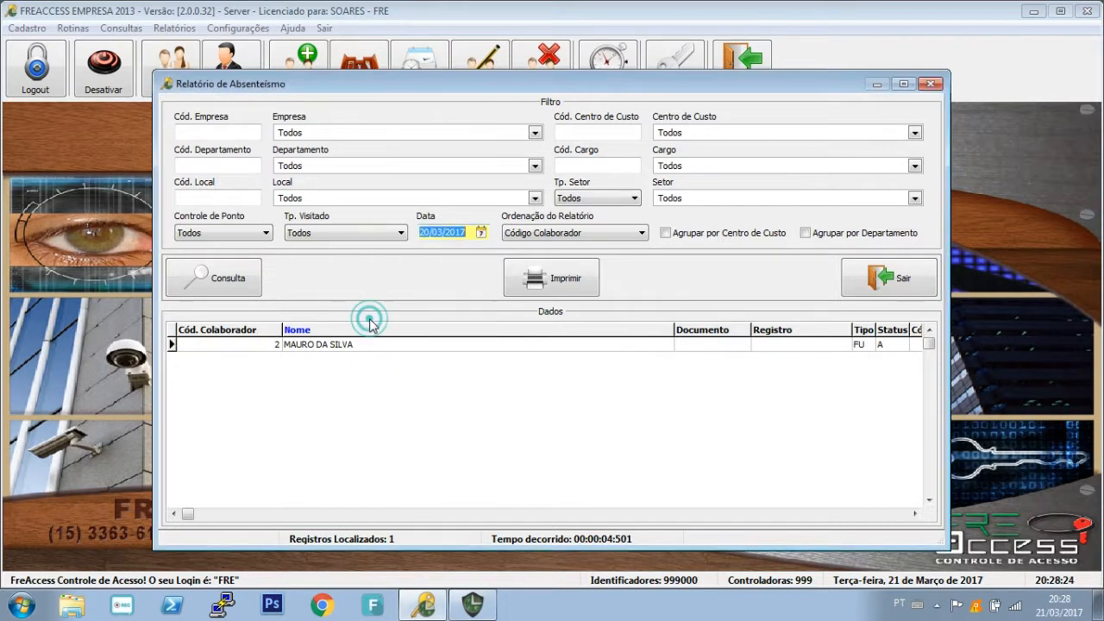
left_click(227, 279)
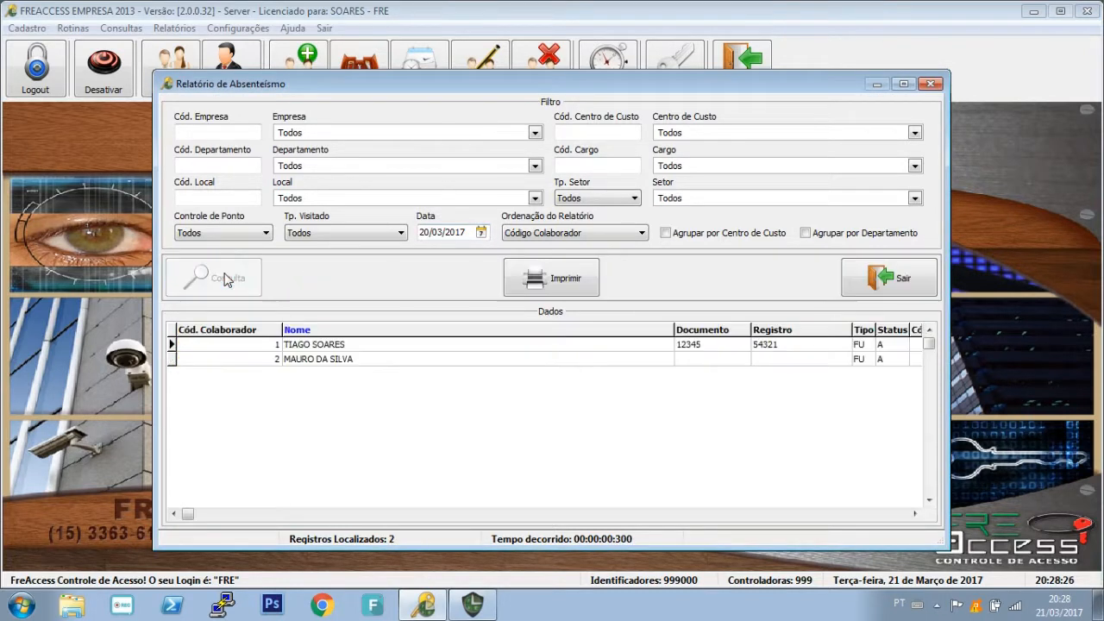
left_click(575, 285)
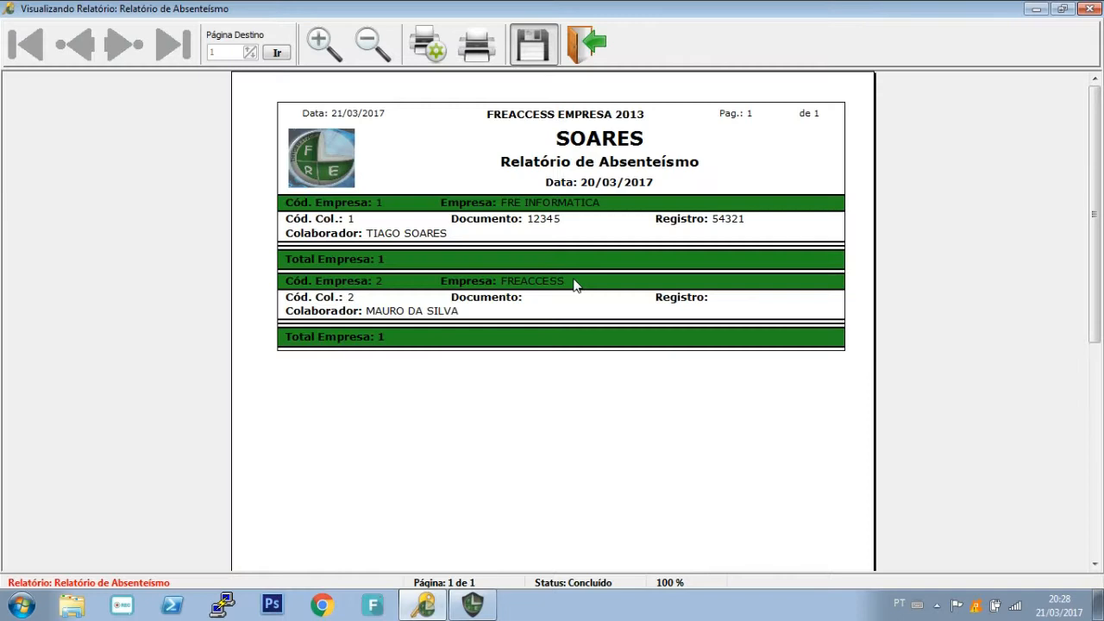
left_click(577, 52)
left_click(871, 291)
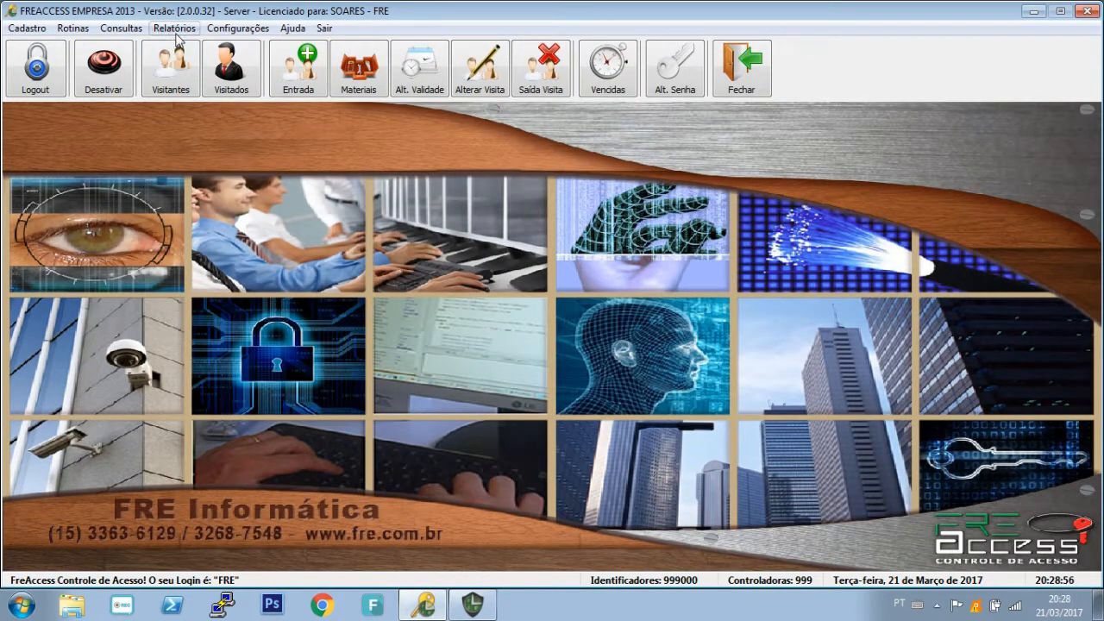
left_click(224, 28)
mouse_move(239, 49)
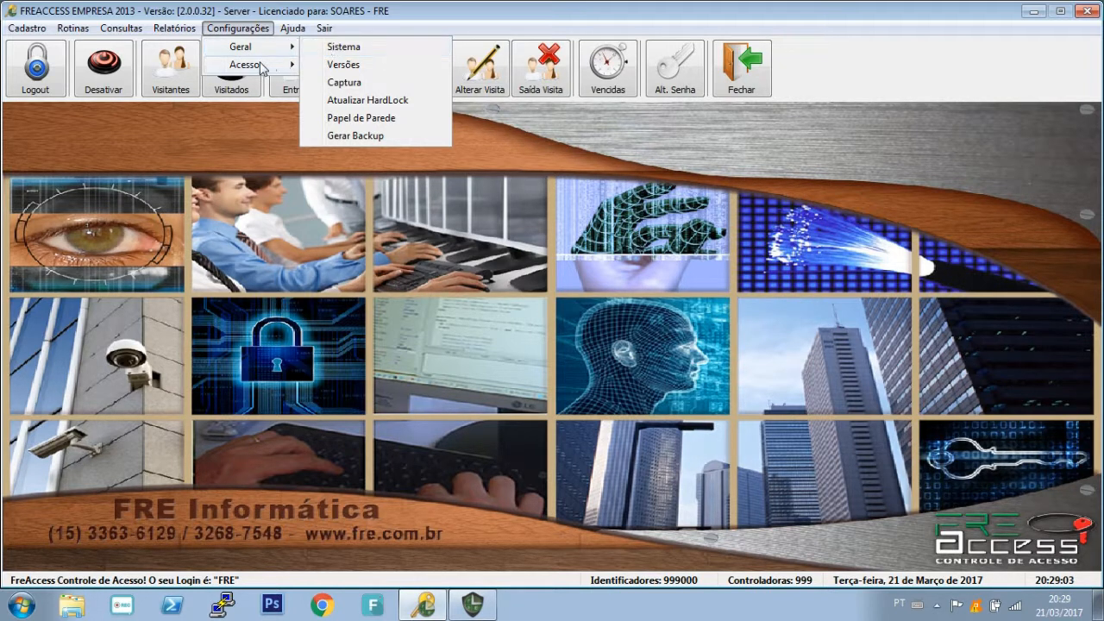
mouse_move(275, 71)
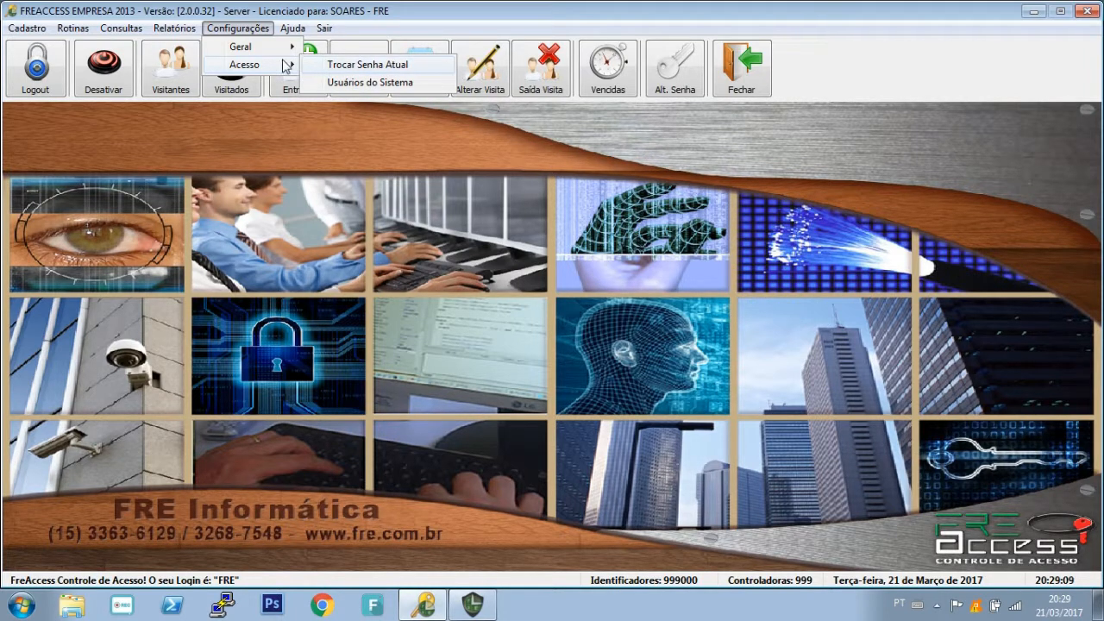
Open the system's PDF manual from the help options, browse through its pages, and close it.
mouse_move(294, 29)
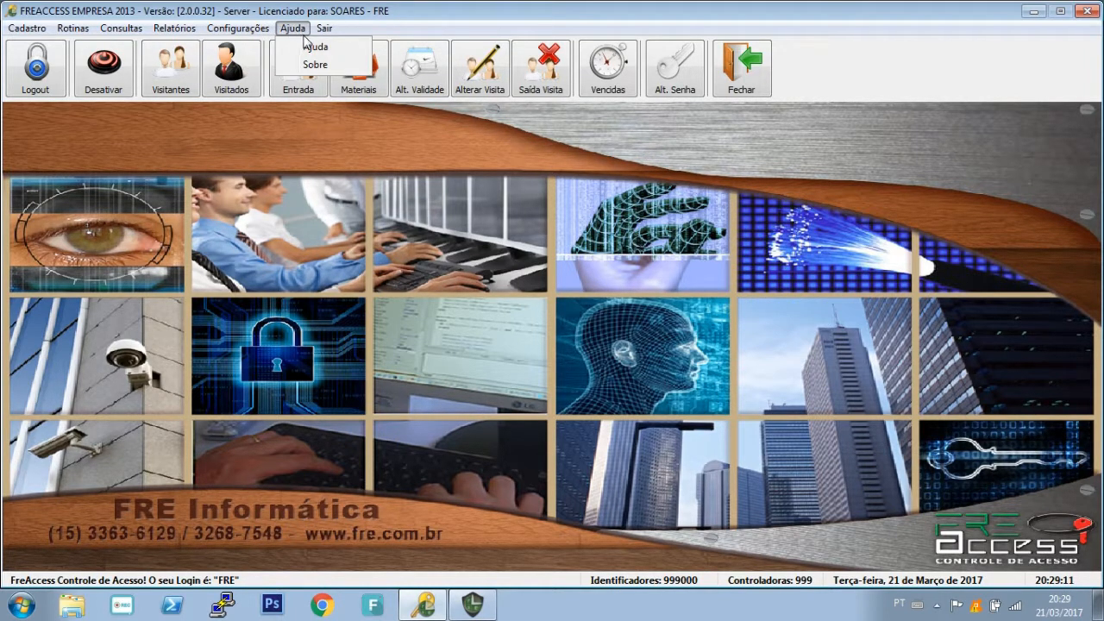
left_click(311, 47)
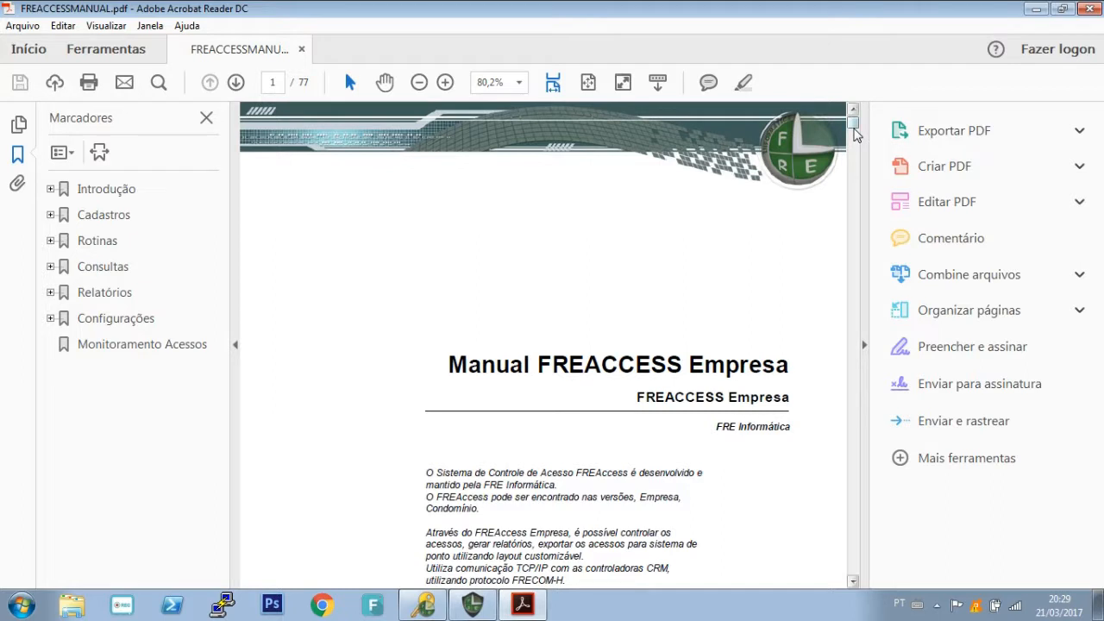
left_click_drag(853, 126, 857, 207)
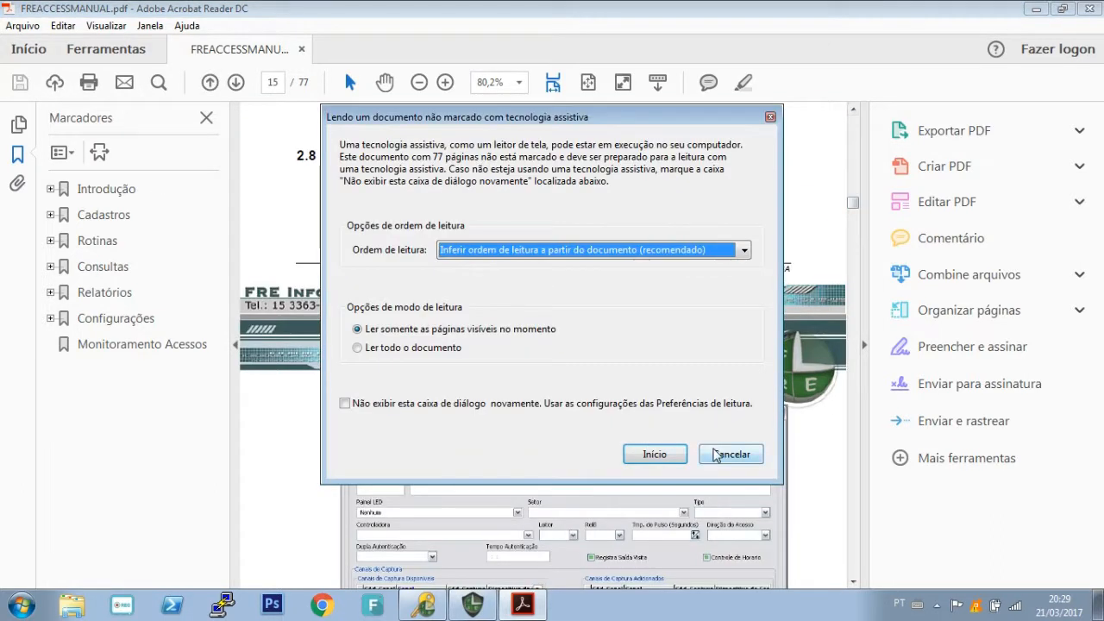
left_click(713, 454)
left_click(1086, 8)
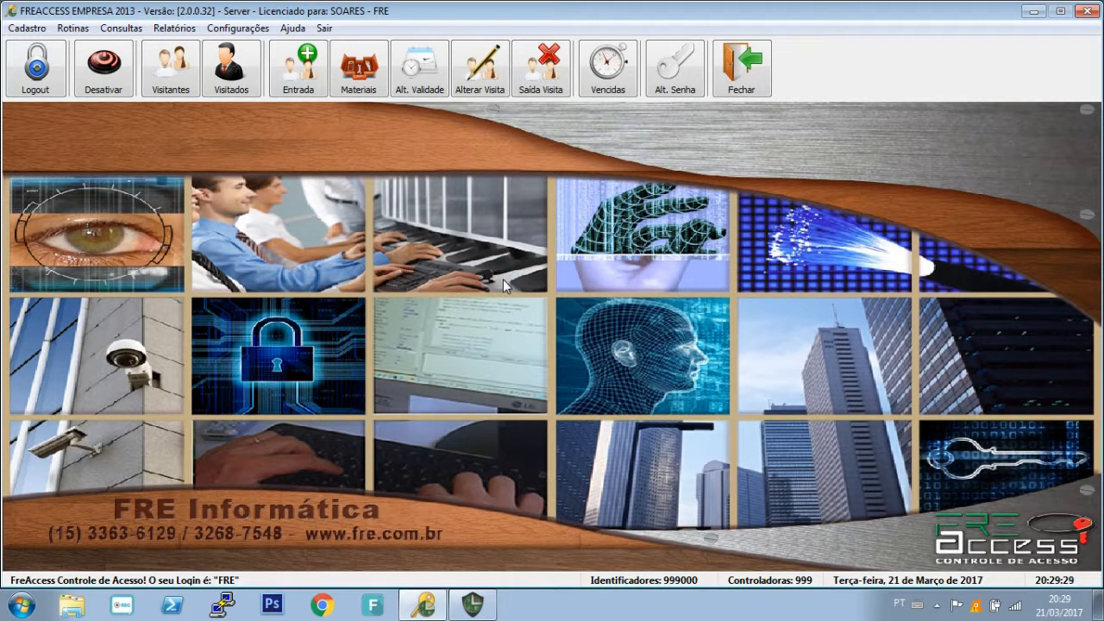
Open the context help for Cadastro de Visitados, widen it to examine the Visitado topic, and close both the help and the form.
key("F1")
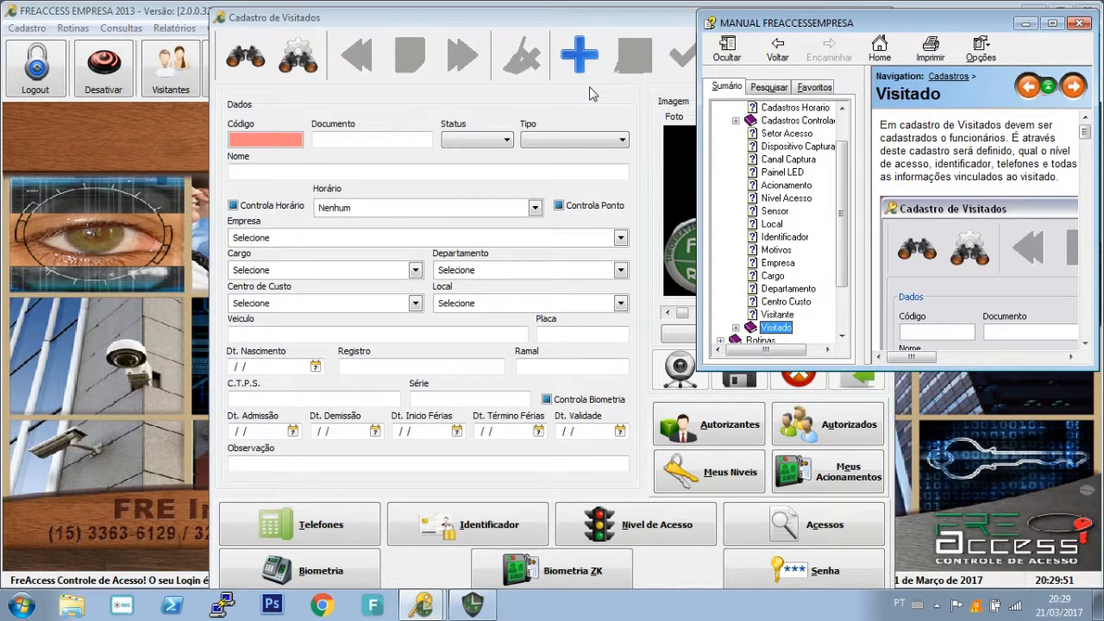
scroll(848, 215, "up", 1)
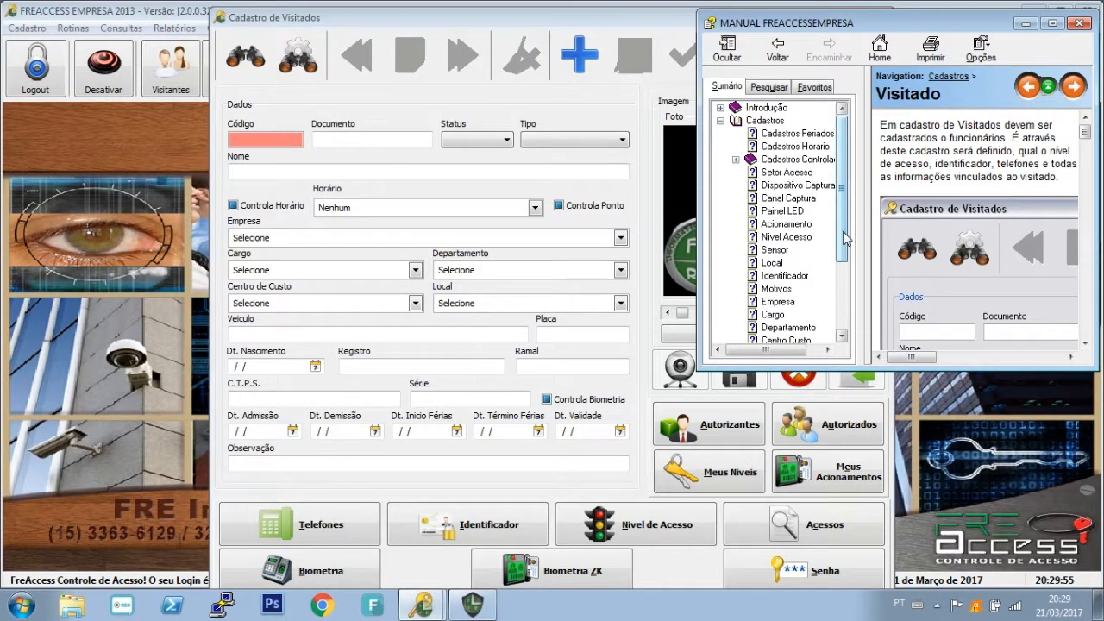
left_click_drag(845, 239, 845, 280)
left_click_drag(758, 23, 628, 38)
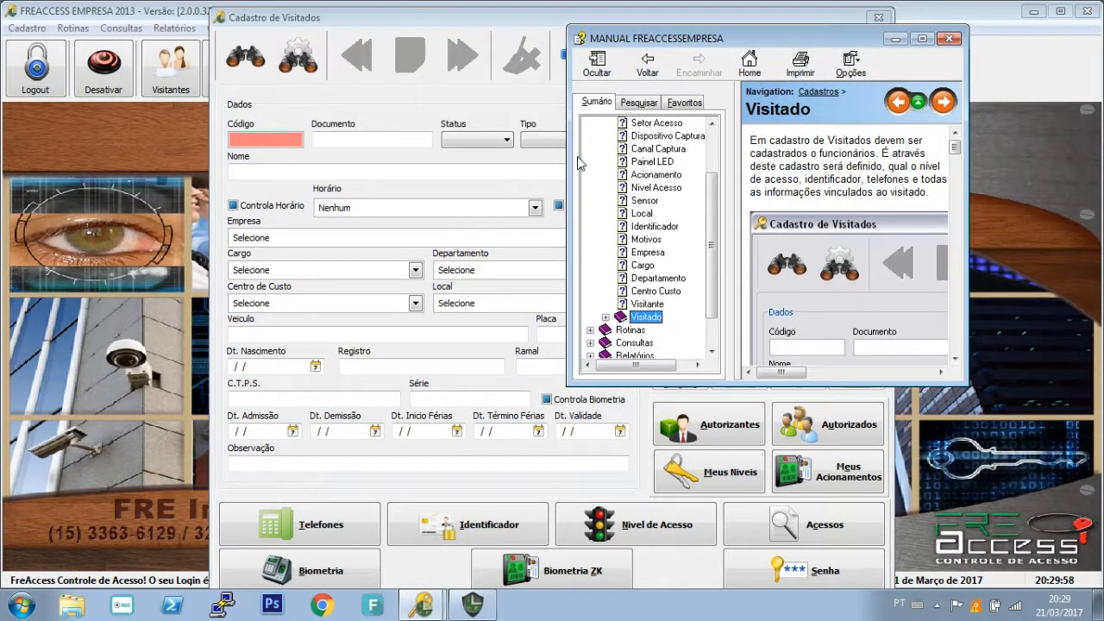
left_click_drag(570, 163, 162, 163)
mouse_move(954, 149)
left_mouse_down()
mouse_move(955, 193)
mouse_move(957, 177)
mouse_move(977, 235)
mouse_move(956, 148)
left_mouse_up()
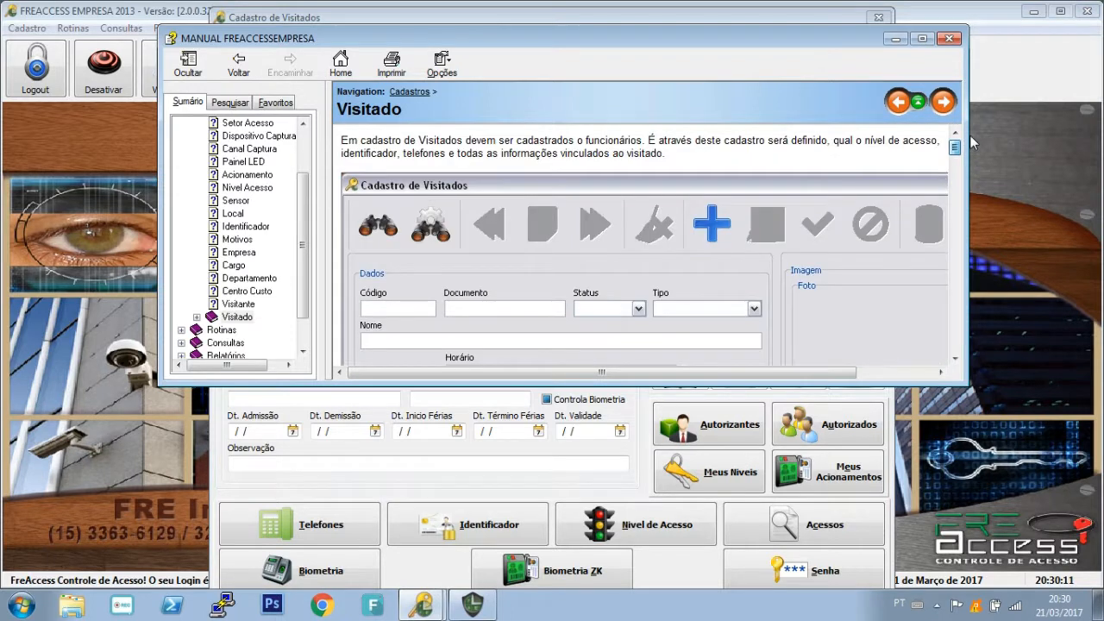
left_click(950, 39)
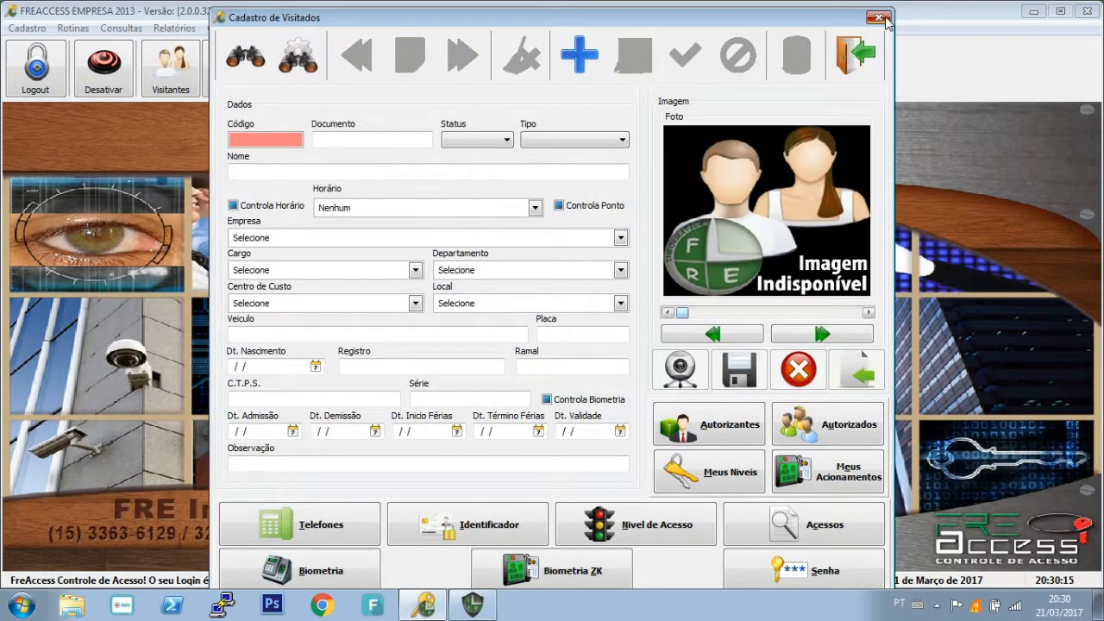
left_click(878, 17)
View the Sobre information with the version and licensing details, and close it.
left_click(283, 29)
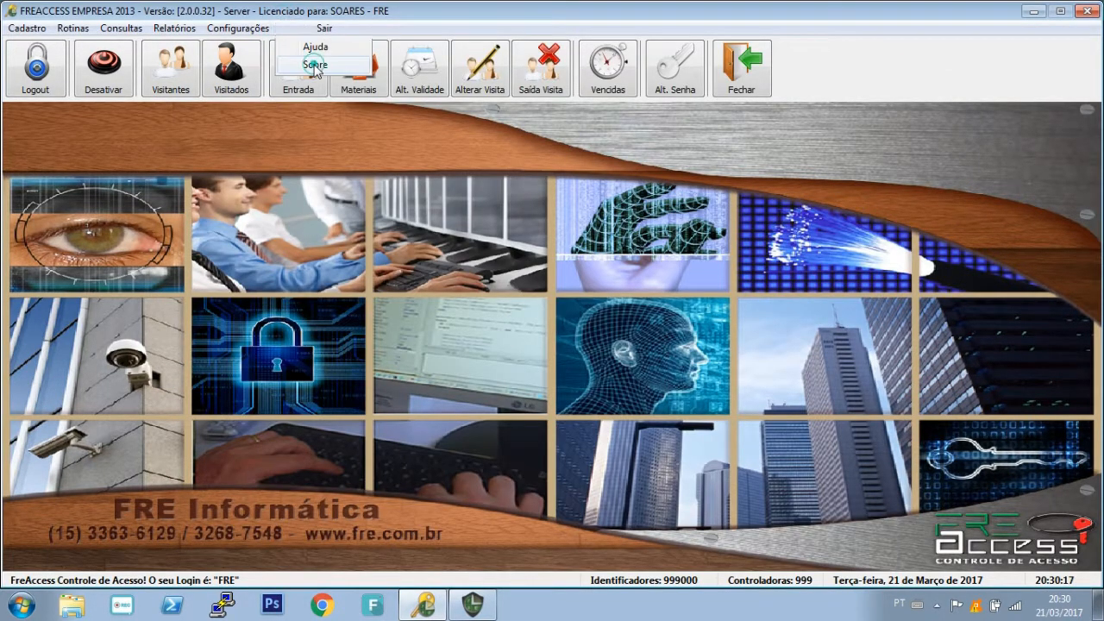
left_click(309, 65)
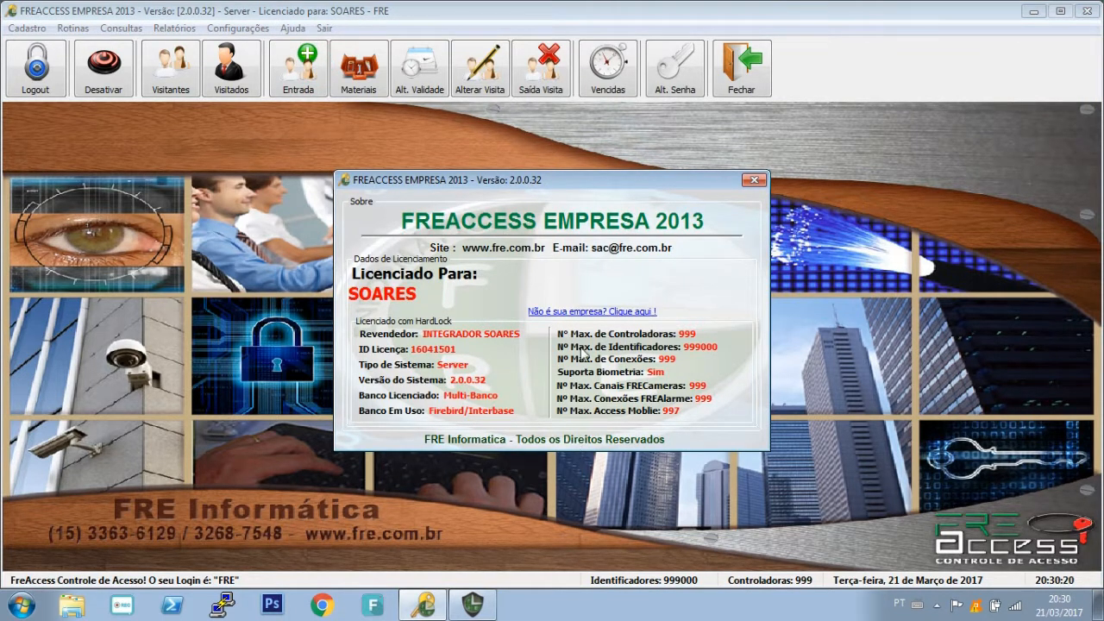
left_click(756, 182)
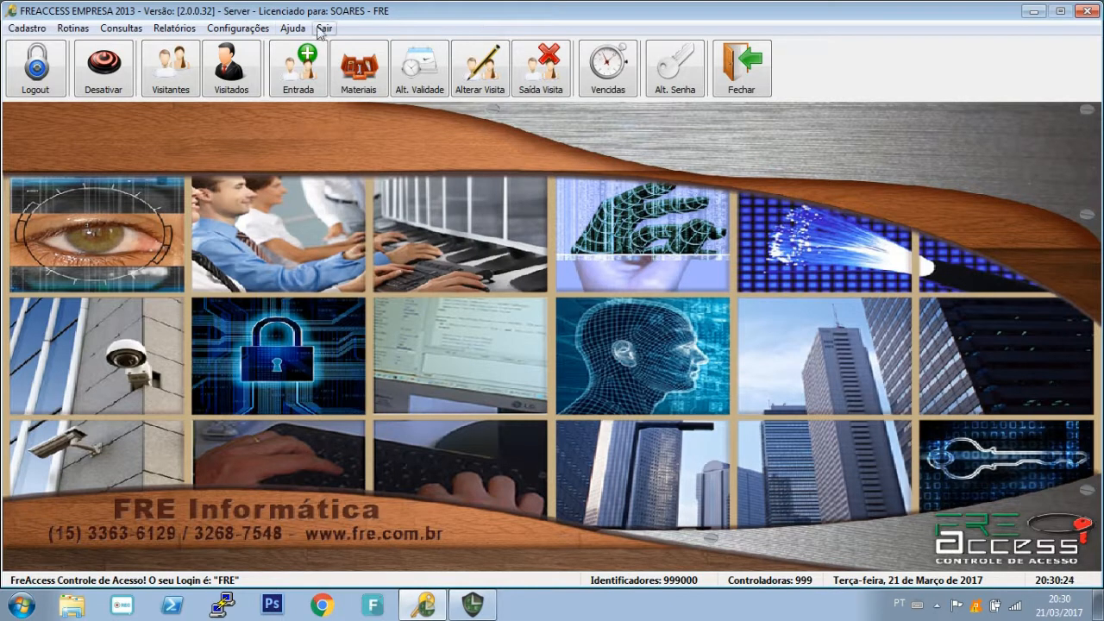
left_click(325, 29)
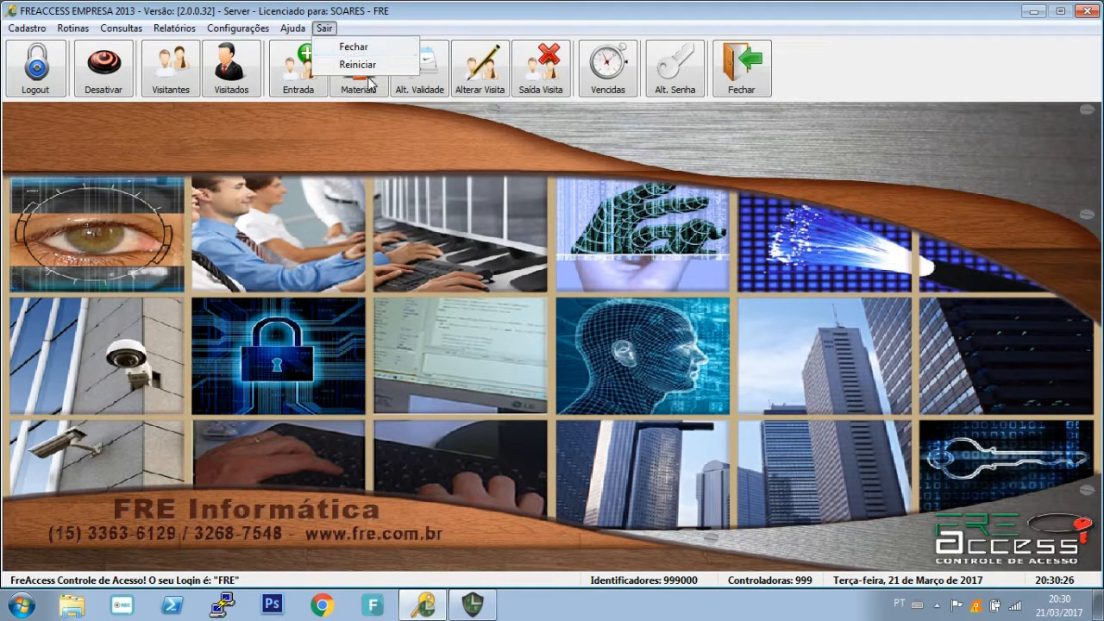
left_click(451, 233)
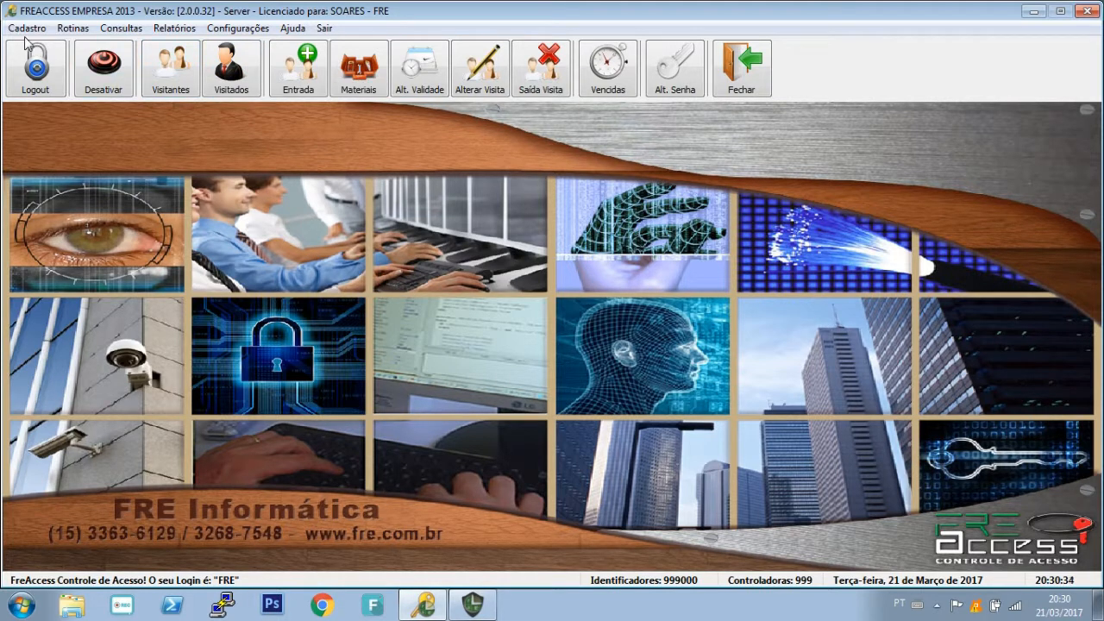
Open and close the Cadastro de Visitante form, and do the same with the Cadastro de Visitados form.
left_click(172, 73)
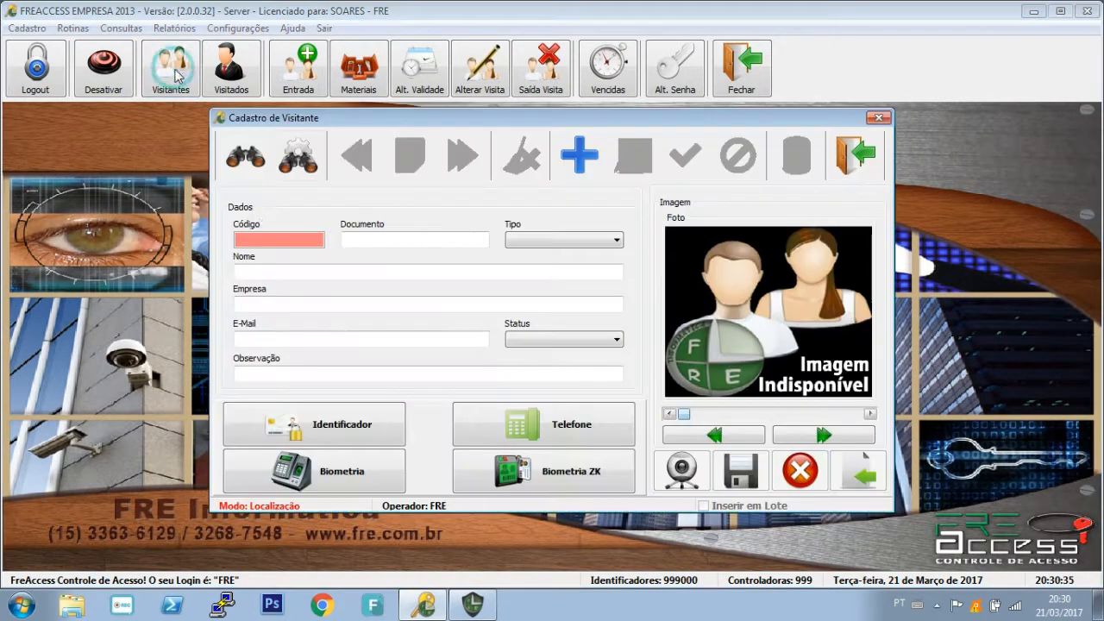
left_click(844, 153)
left_click(231, 67)
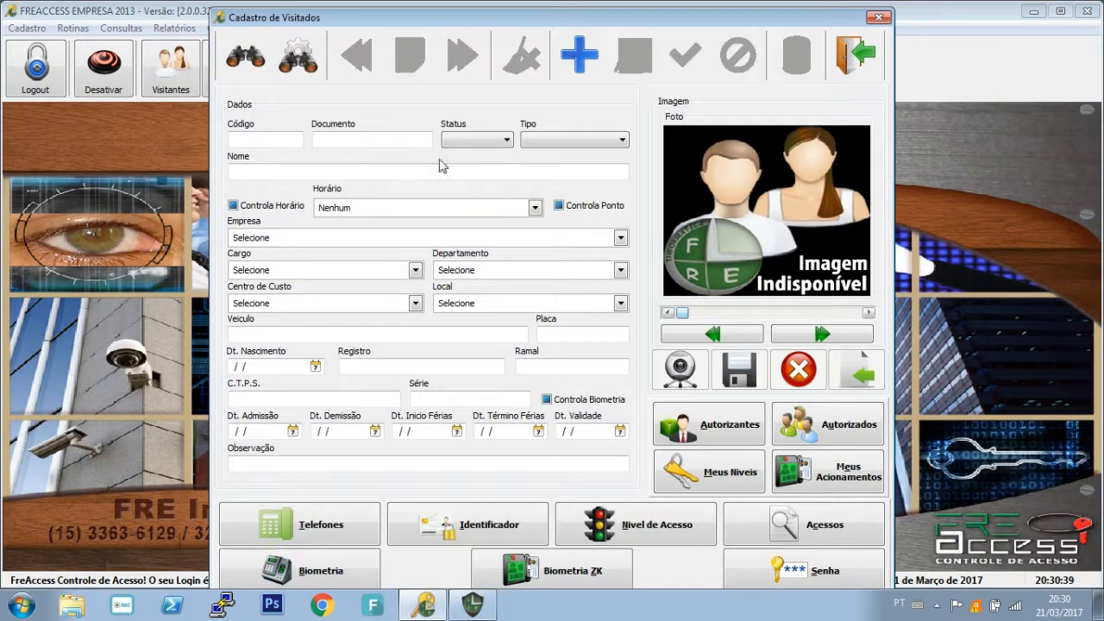
left_click(854, 53)
Reopen Cadastro de Visitados, search the registered people, and load the employee record with code 1.
left_click(231, 67)
left_click(244, 57)
double_click(439, 274)
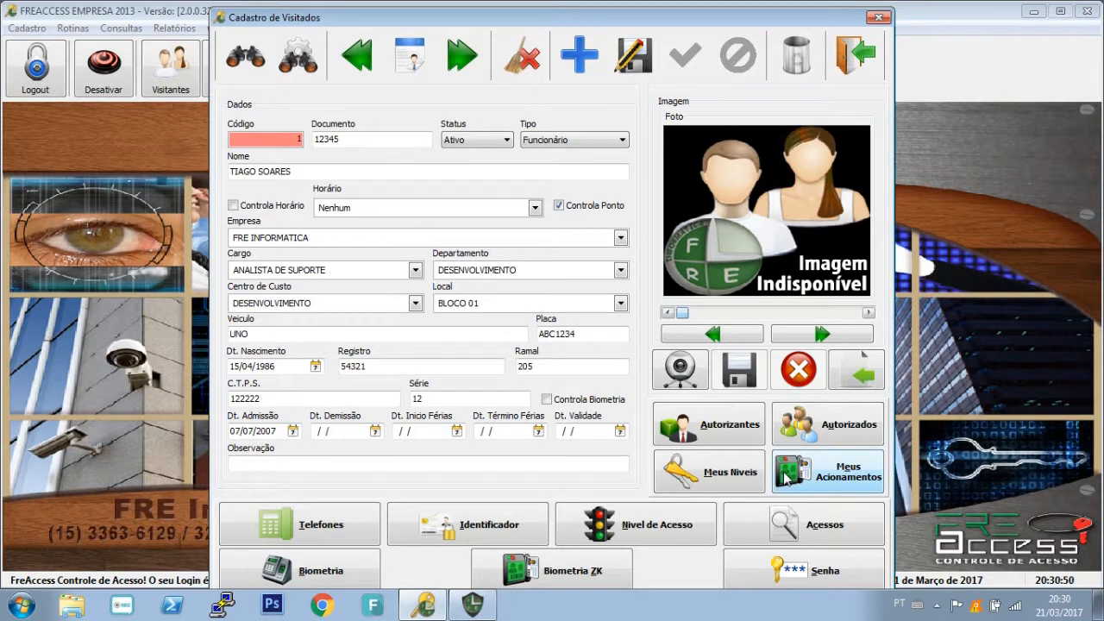
Open the loaded employee's access query, preview its printed report, and close the preview and the query.
left_click(819, 522)
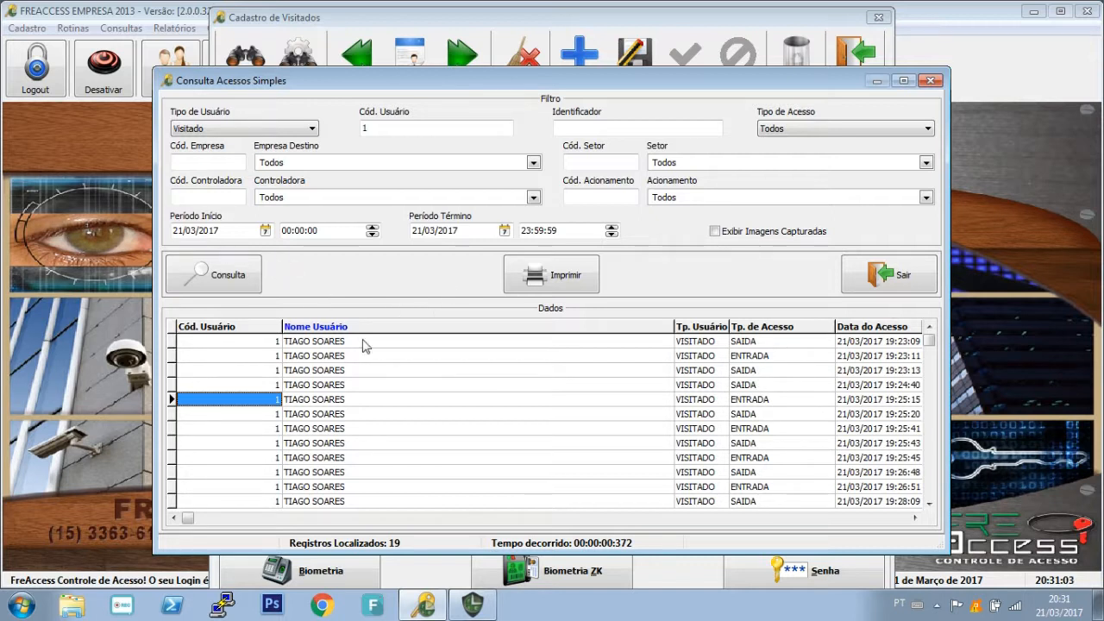
left_click(513, 278)
left_click(588, 55)
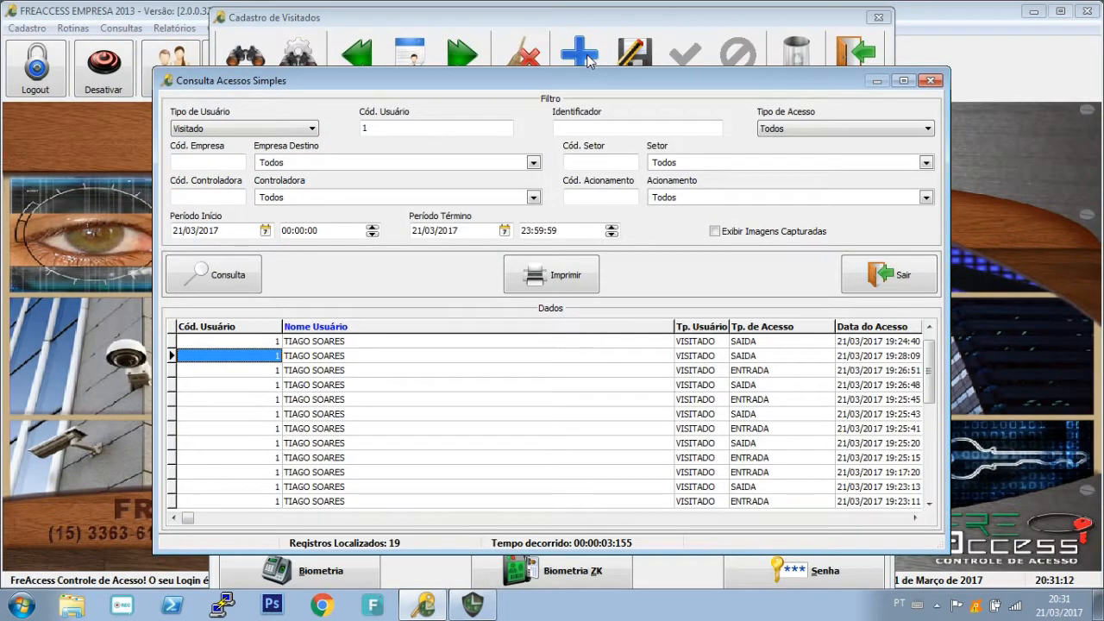
left_click(889, 277)
Reopen the employee's access query to view the listed accesses, and close the query and the Cadastro de Visitados form.
left_click(815, 525)
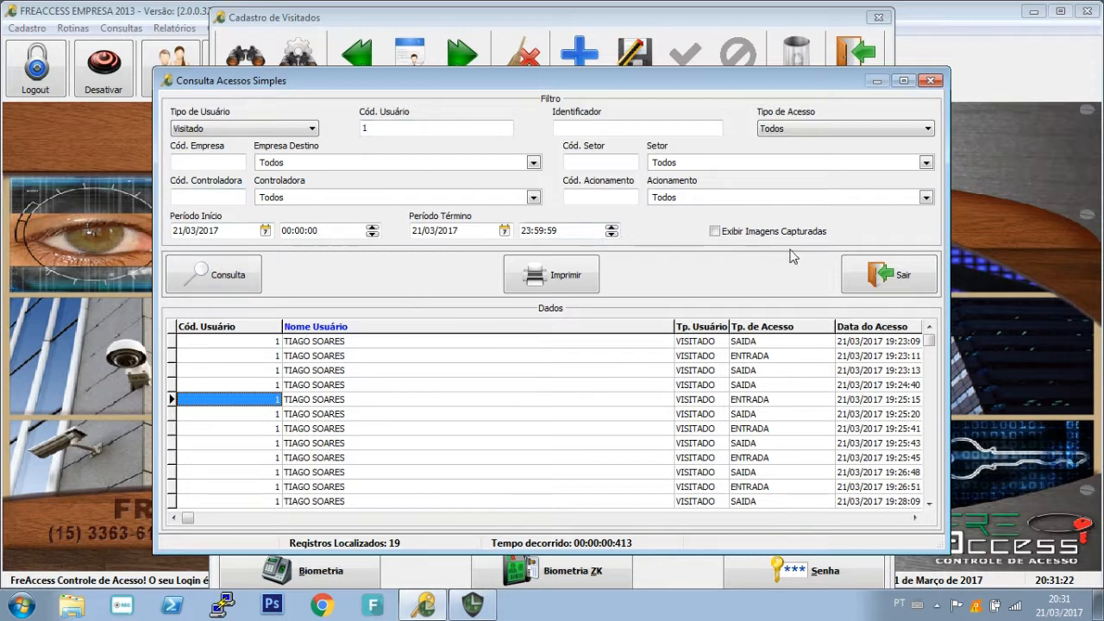
left_click(921, 287)
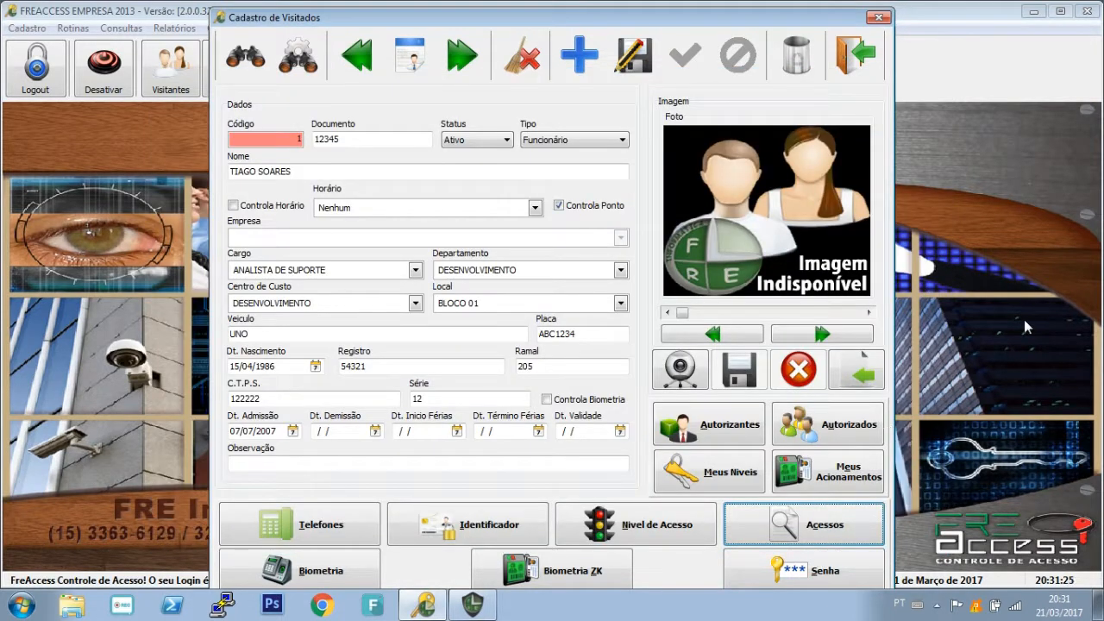
left_click(855, 53)
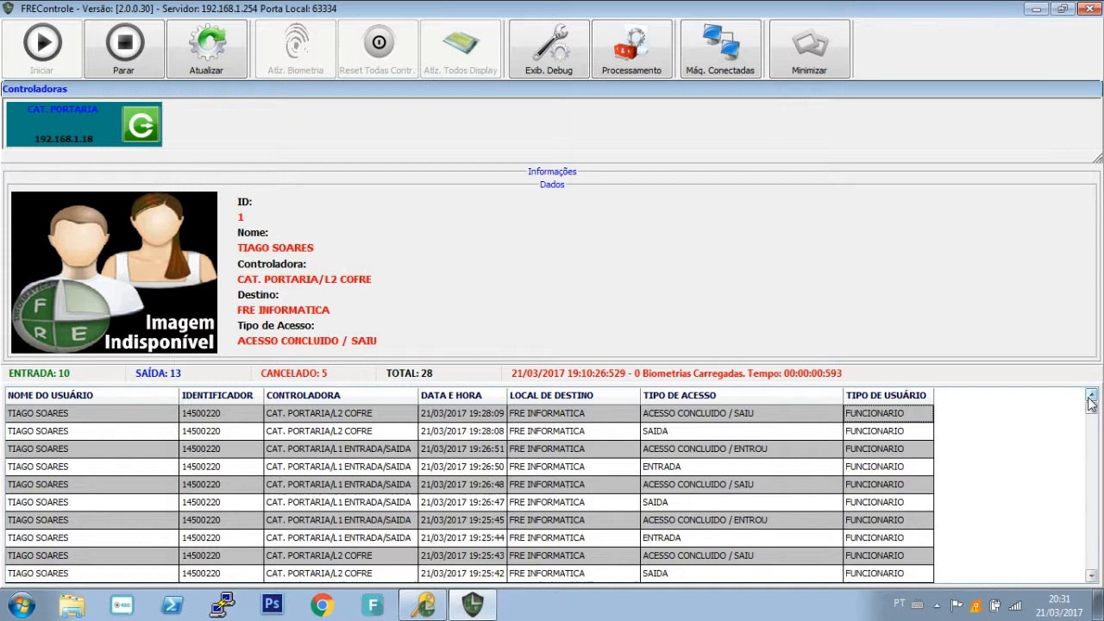
Review the FREControle access log, toggle the access monitoring system from FREACCESS, check the monitor, and return to FREACCESS.
left_click_drag(1091, 403, 1092, 377)
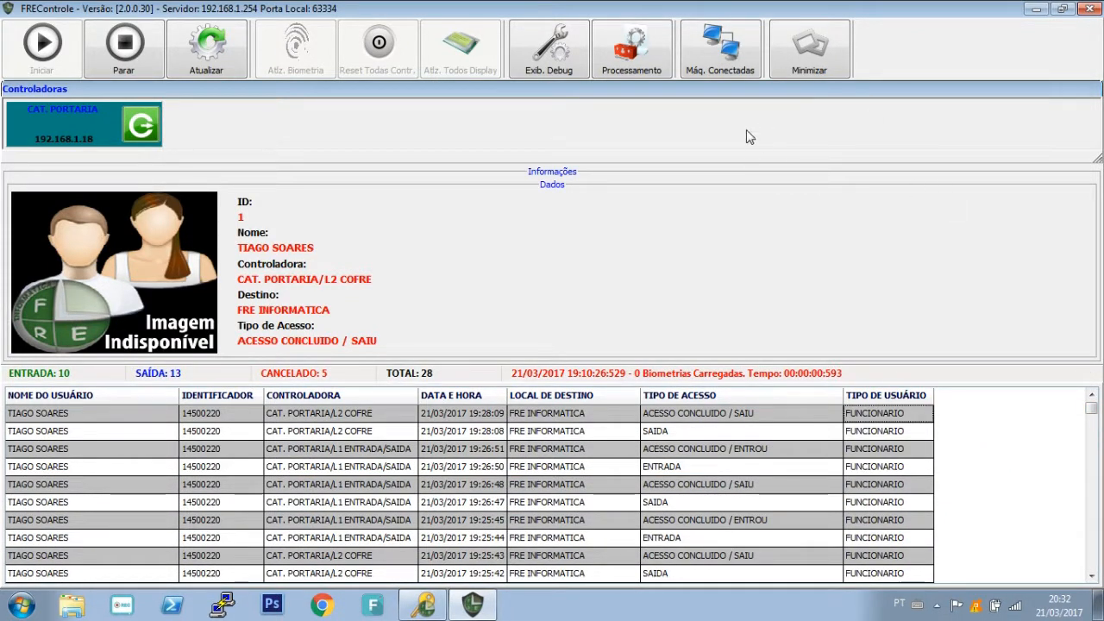
left_click(423, 604)
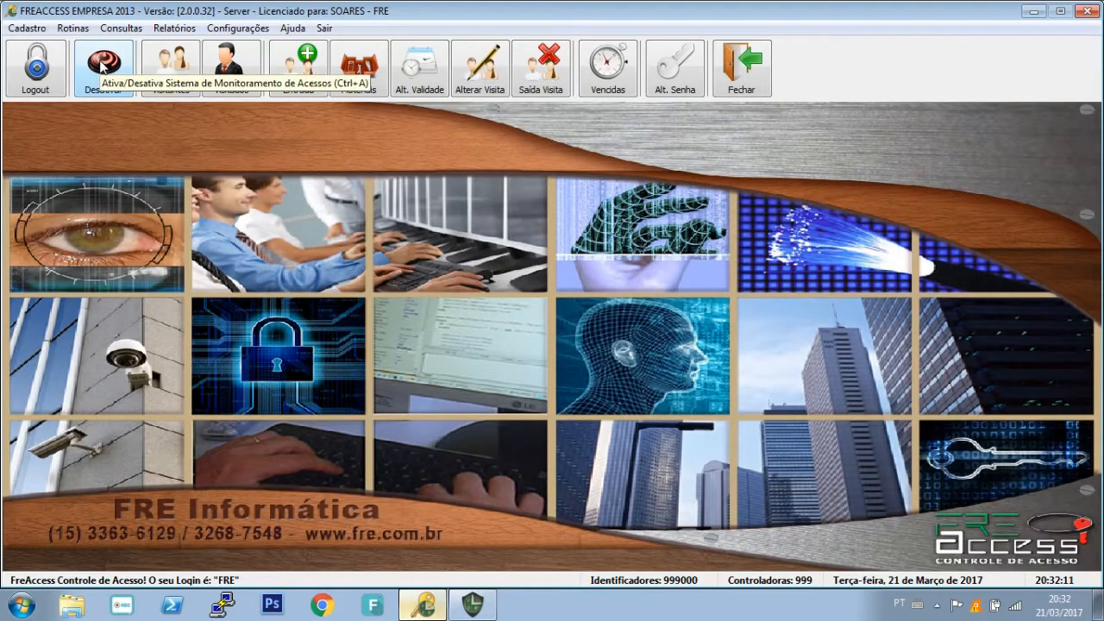
left_click(102, 67)
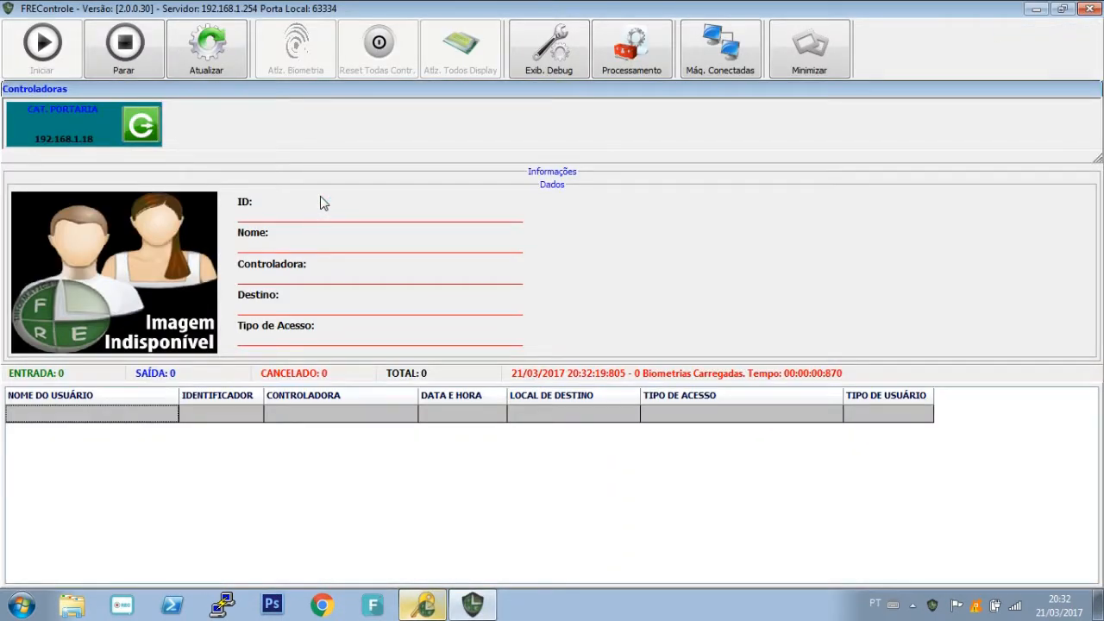
left_click(423, 605)
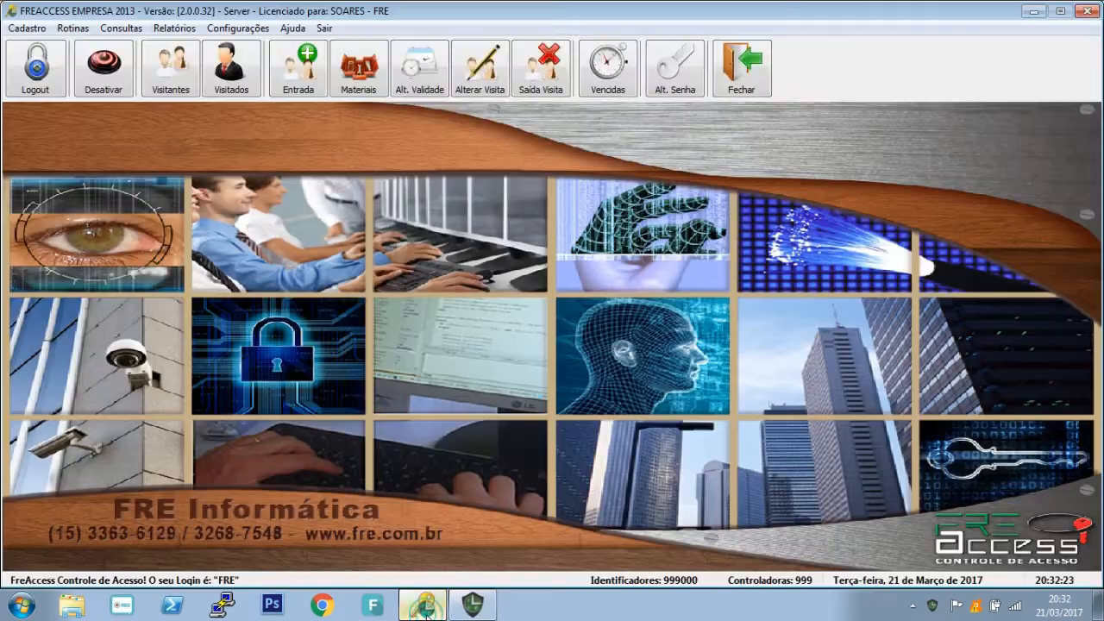